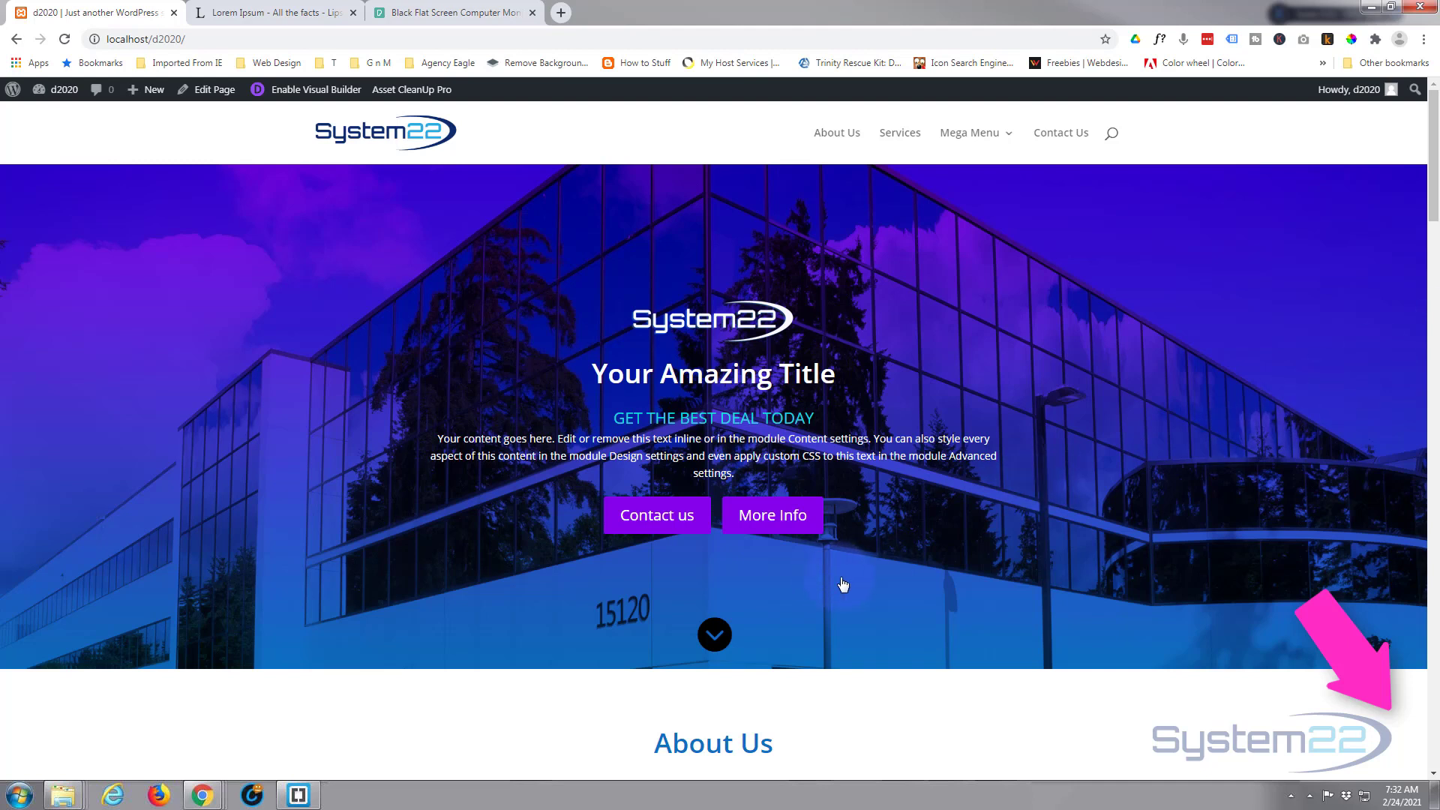
Scroll through the live page to review the About Us and later sections
click(715, 636)
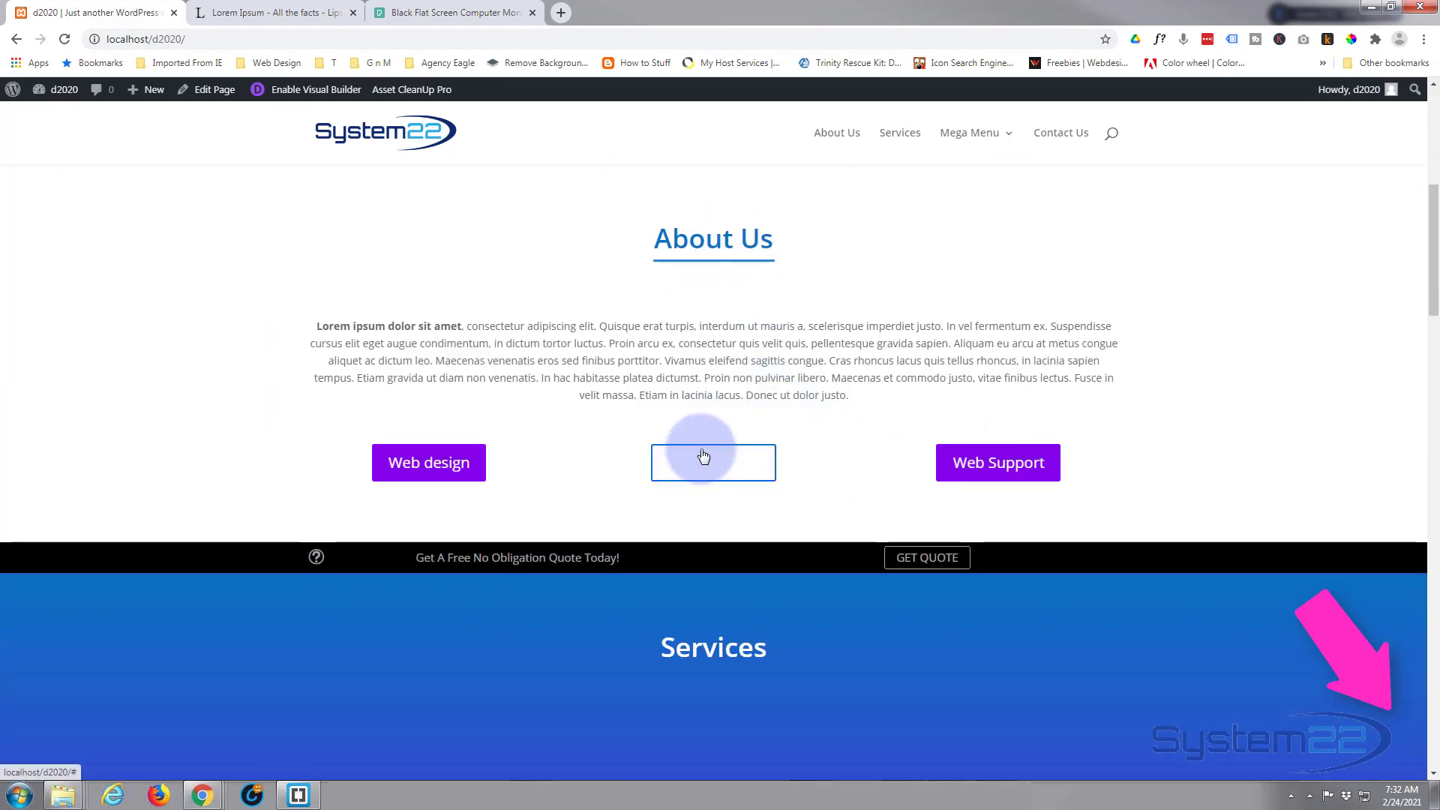
scroll(703, 456, down, 4)
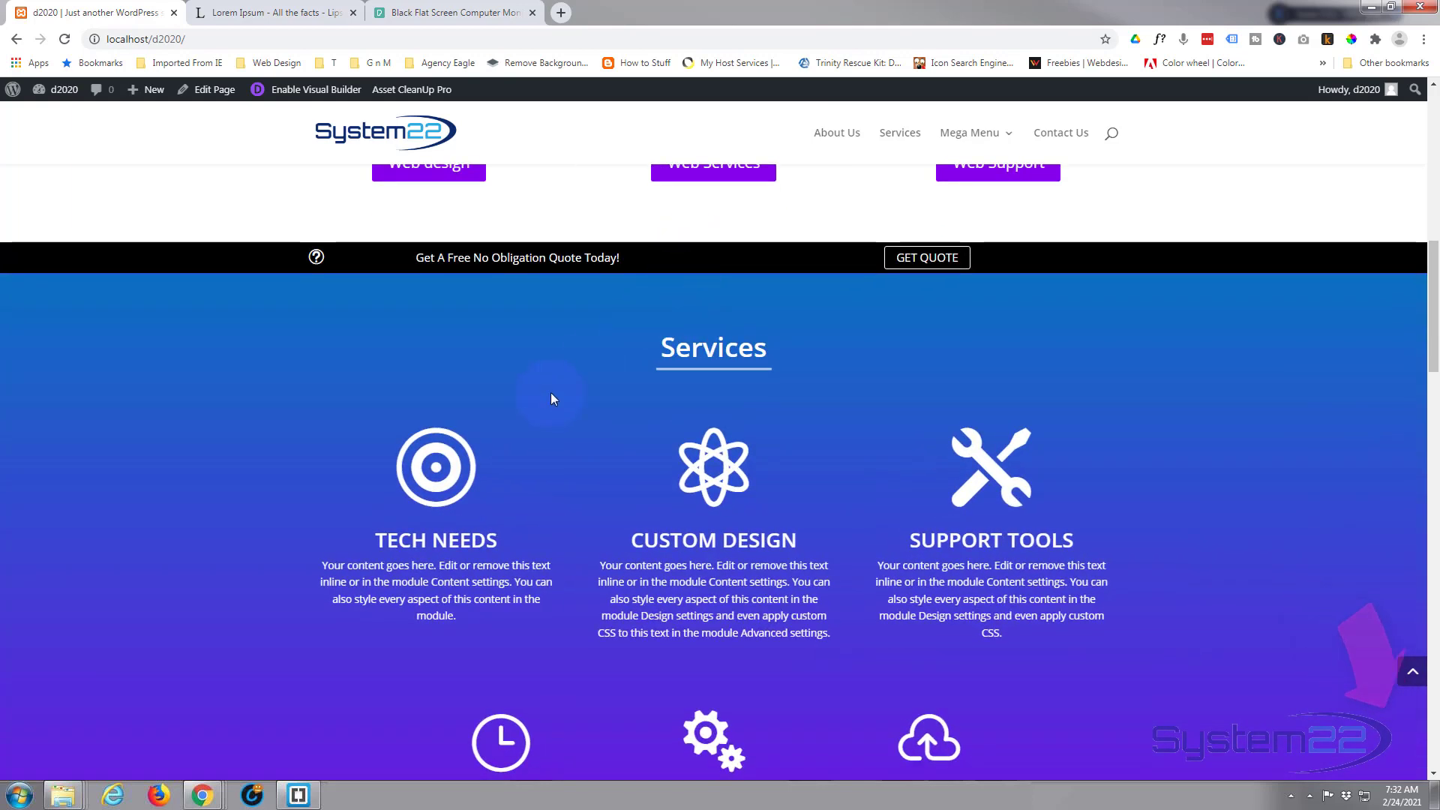
scroll(550, 393, down, 5)
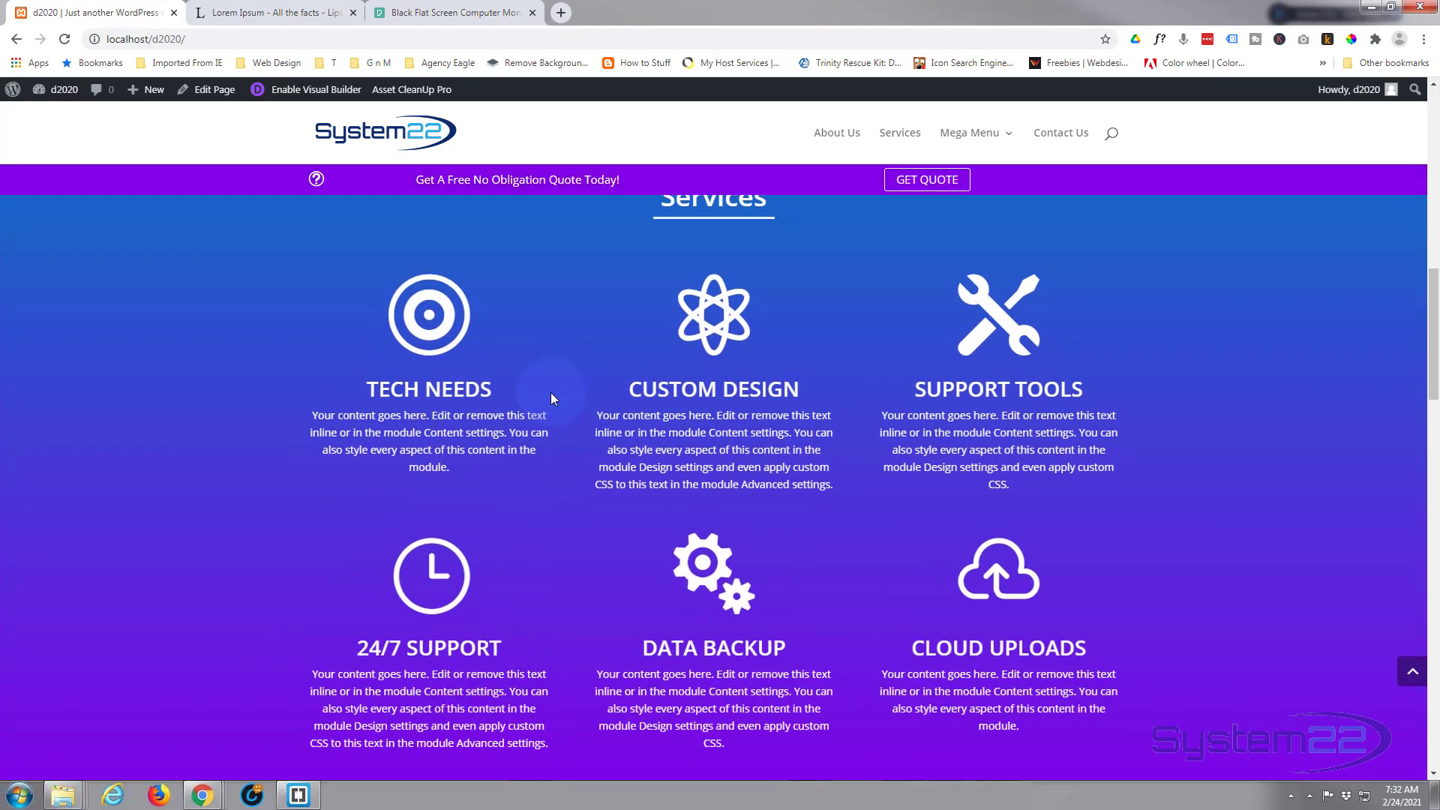
scroll(551, 393, down, 3)
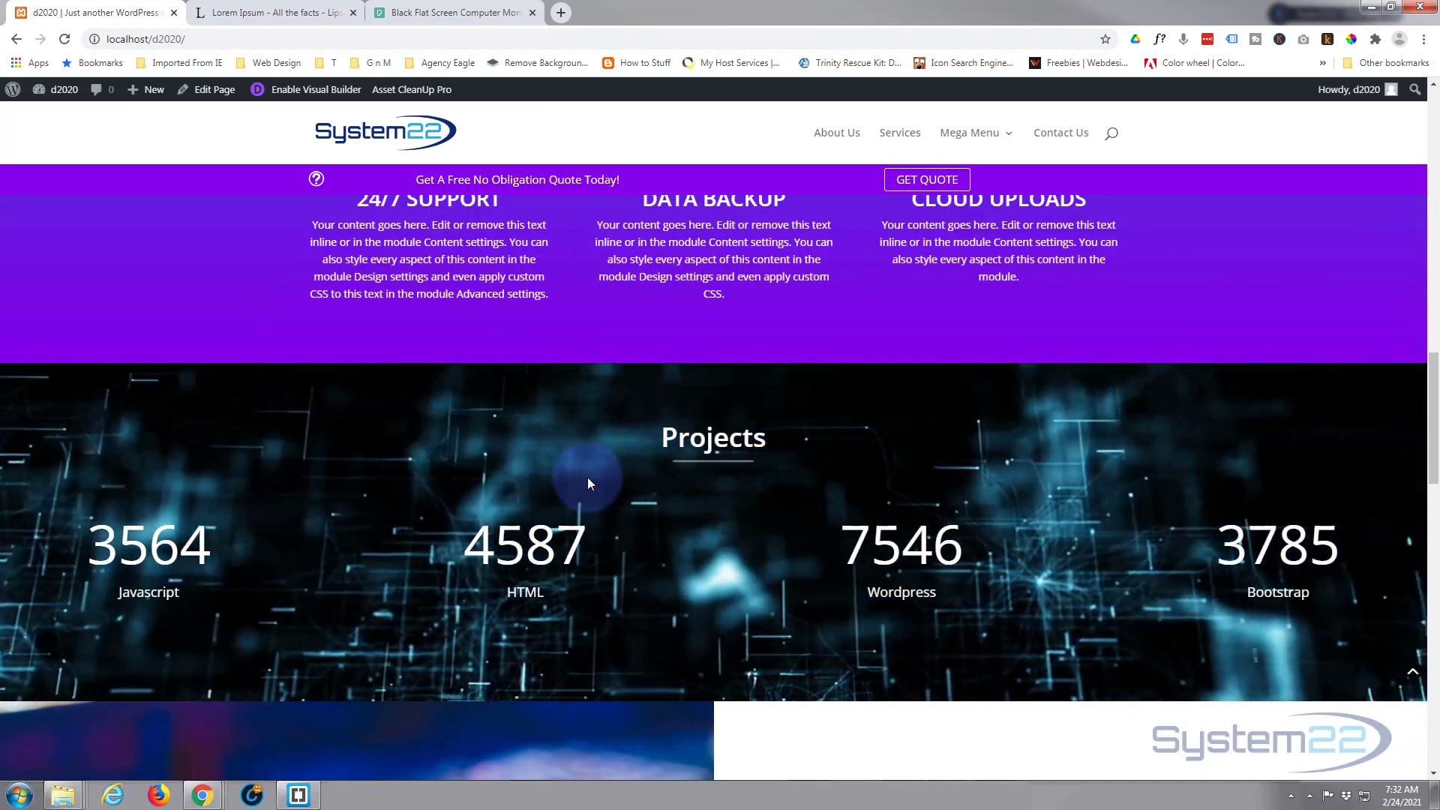
scroll(587, 480, down, 1)
scroll(588, 480, down, 7)
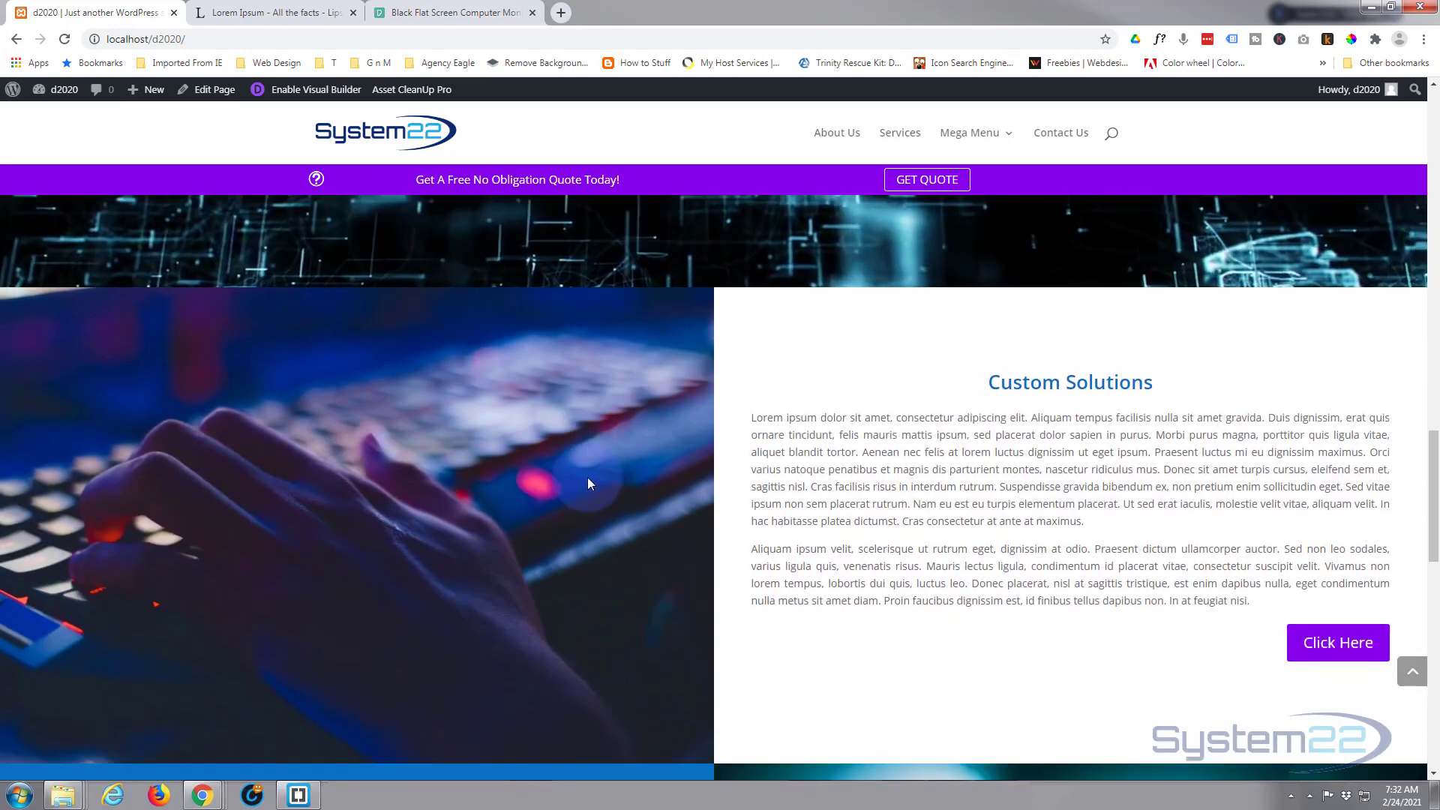
scroll(587, 477, up, 1)
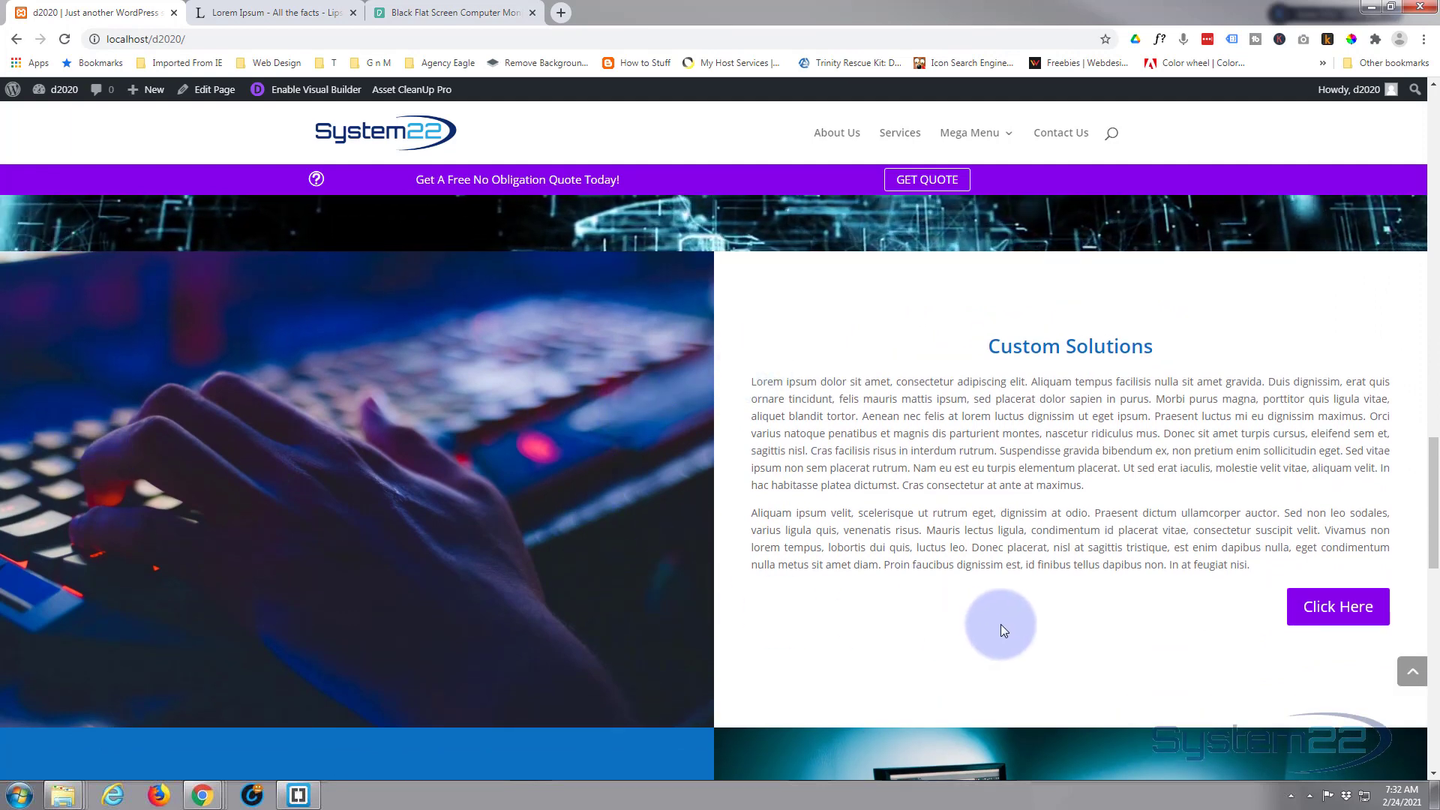
click(564, 539)
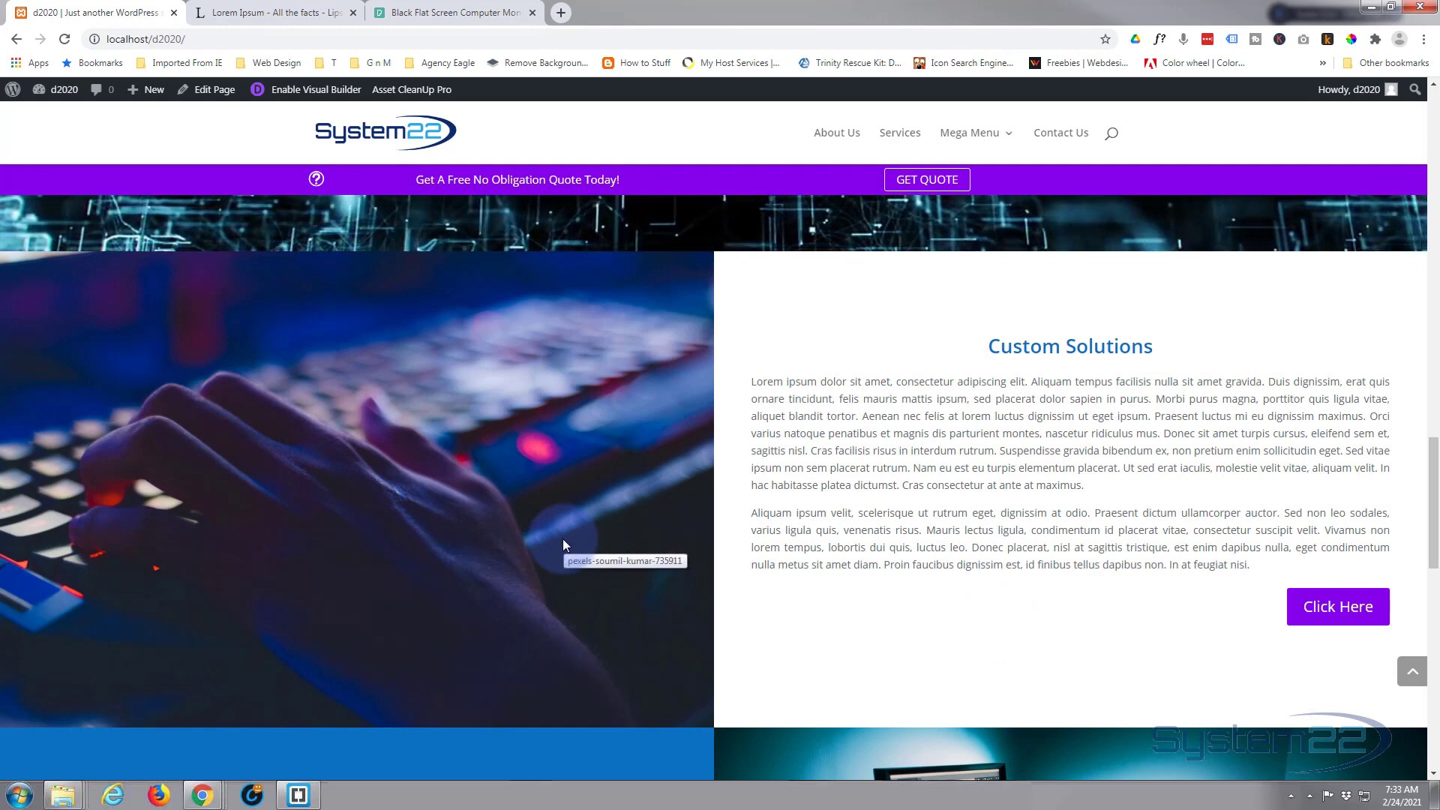
scroll(564, 539, down, 7)
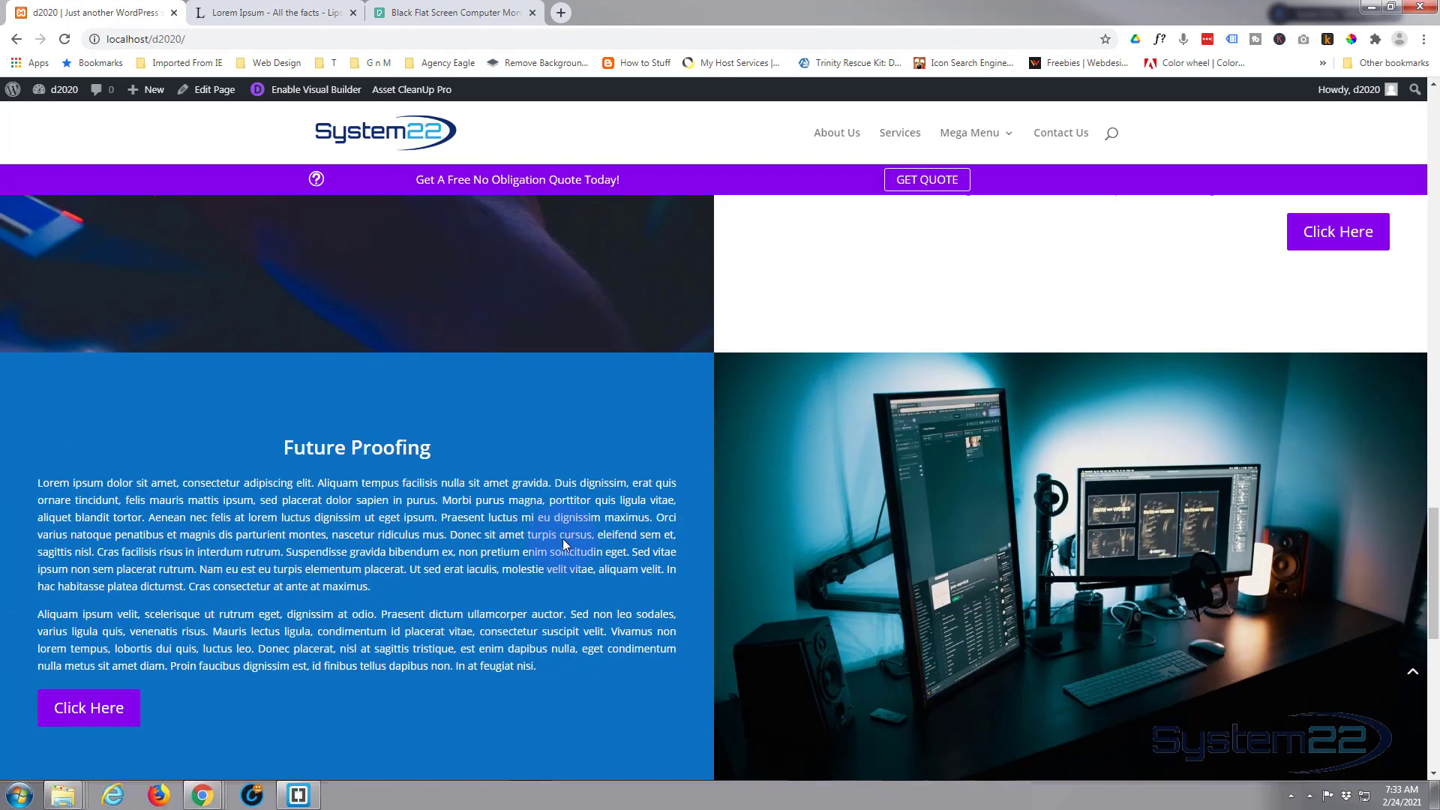
scroll(564, 539, up, 2)
scroll(564, 539, up, 5)
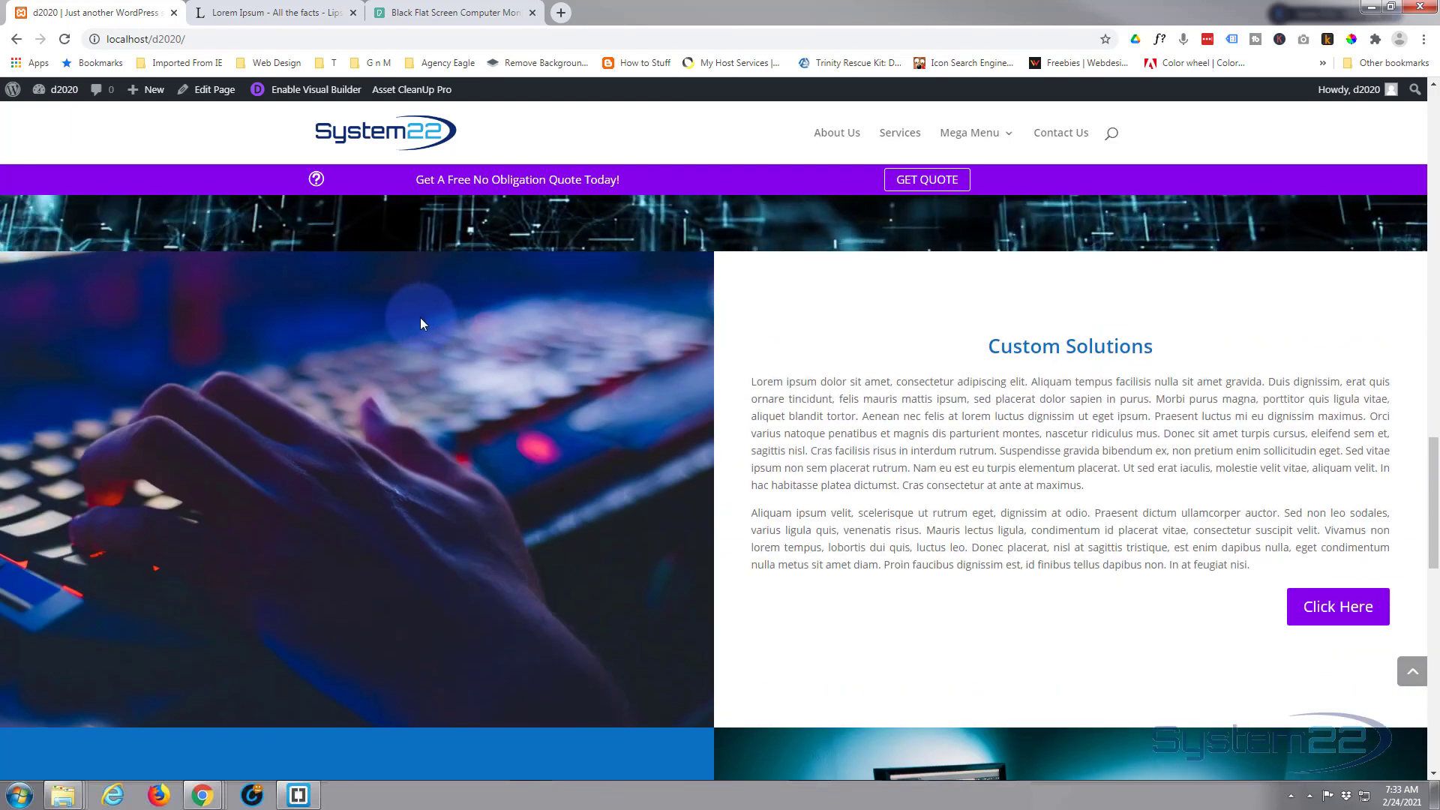
Enable the Visual Builder and delete the Custom Solutions and Future Proofing rows
click(318, 91)
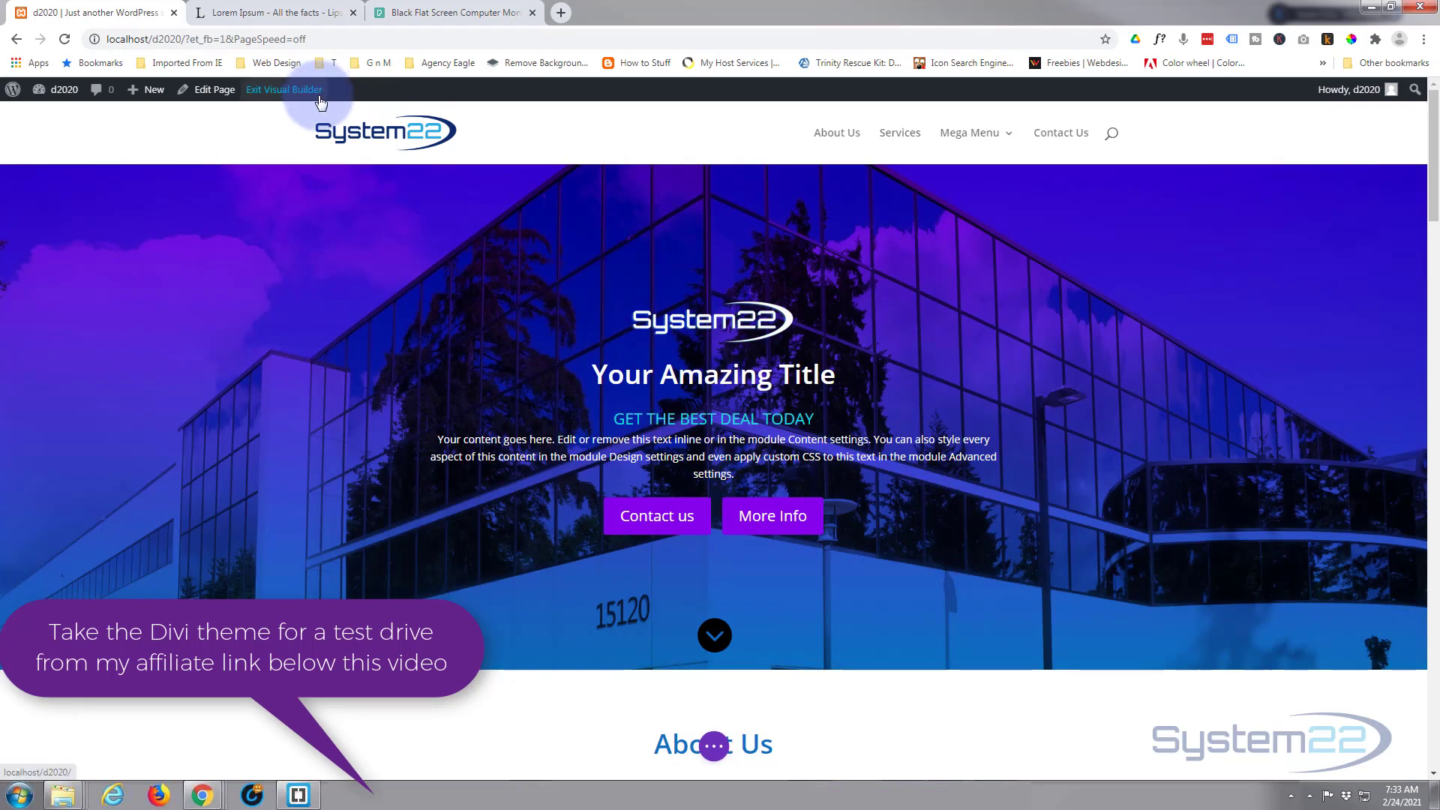
scroll(409, 414, down, 2)
scroll(410, 414, down, 15)
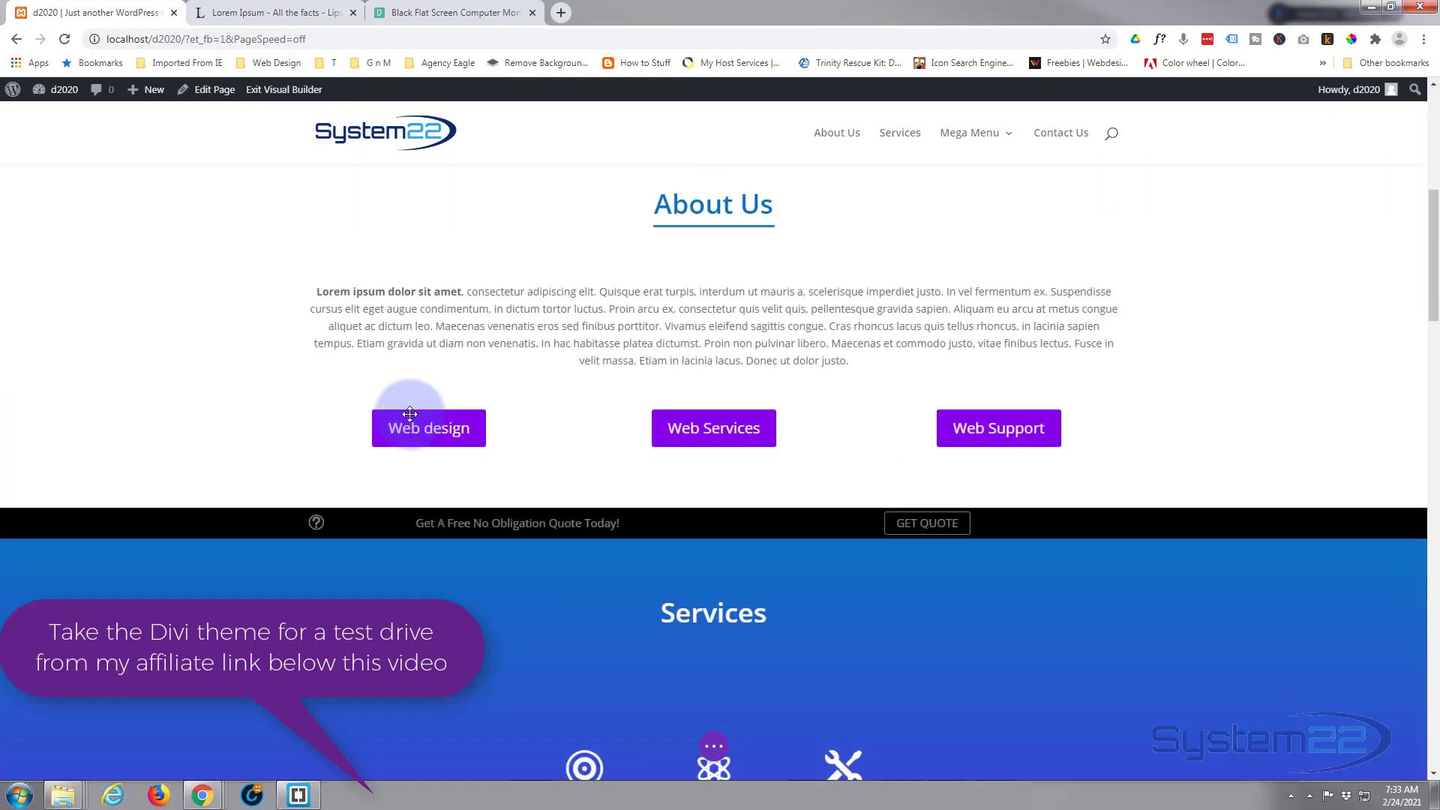
scroll(411, 414, down, 7)
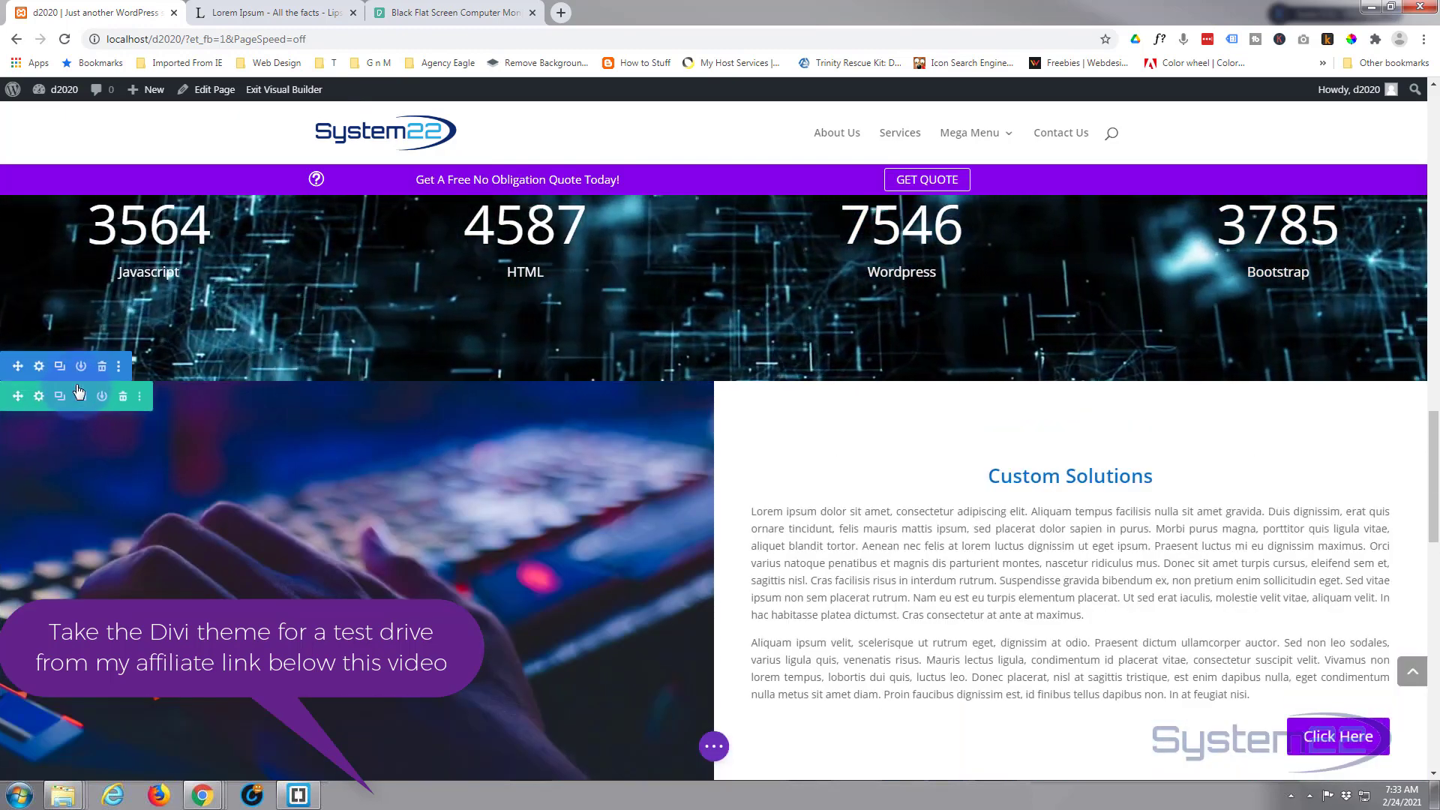
click(102, 370)
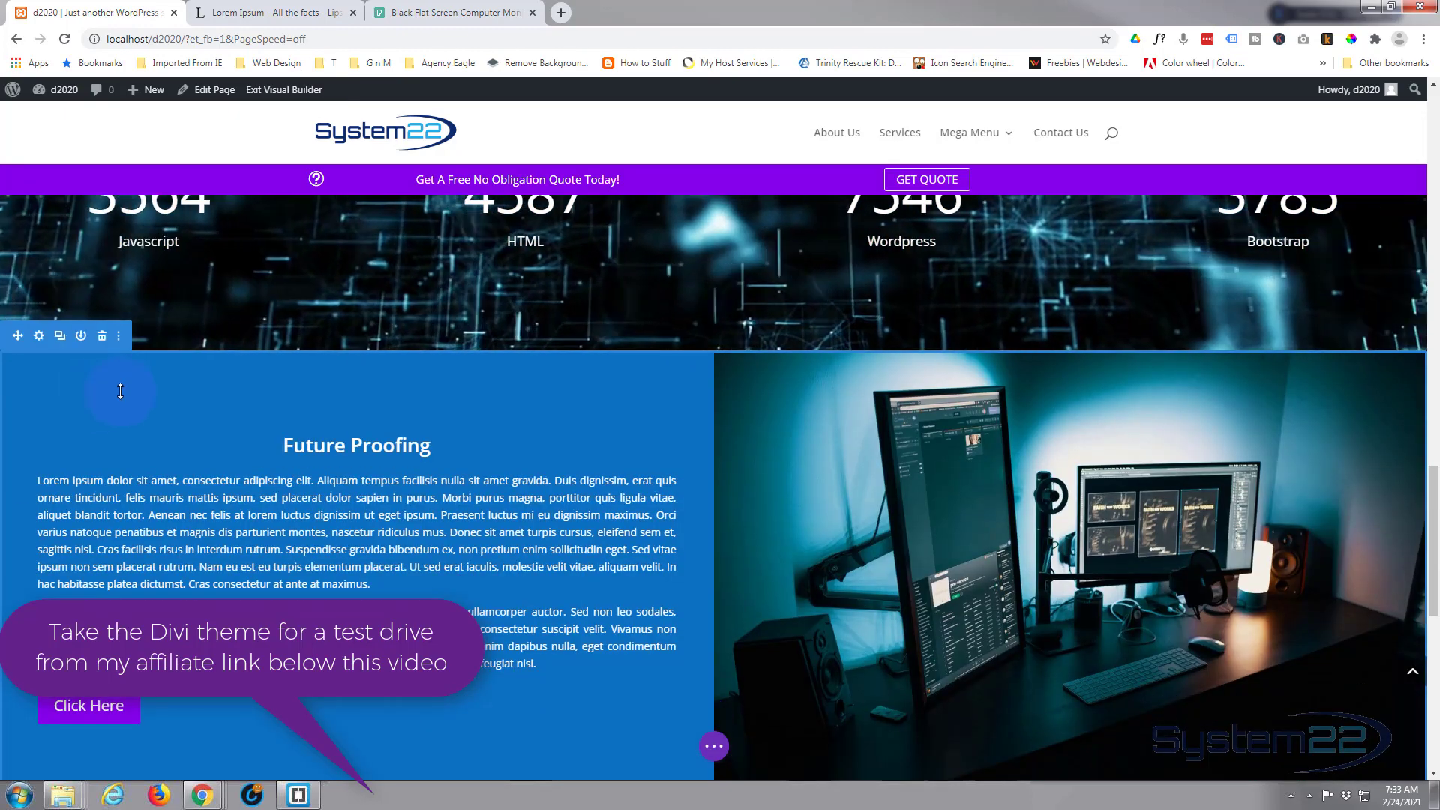
click(102, 336)
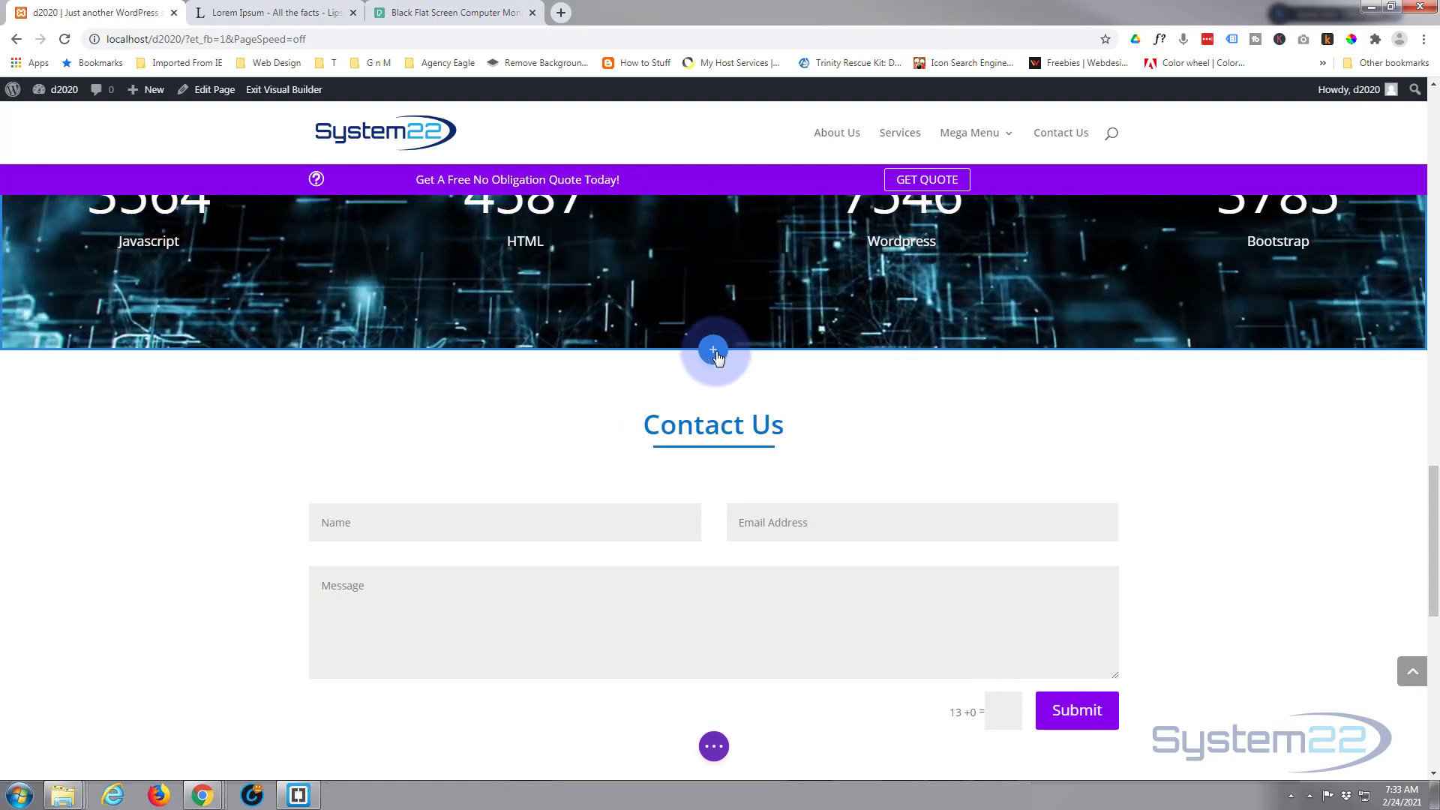
Insert a Regular section below Projects with a 1/2 + 1/2 two-column row
click(713, 351)
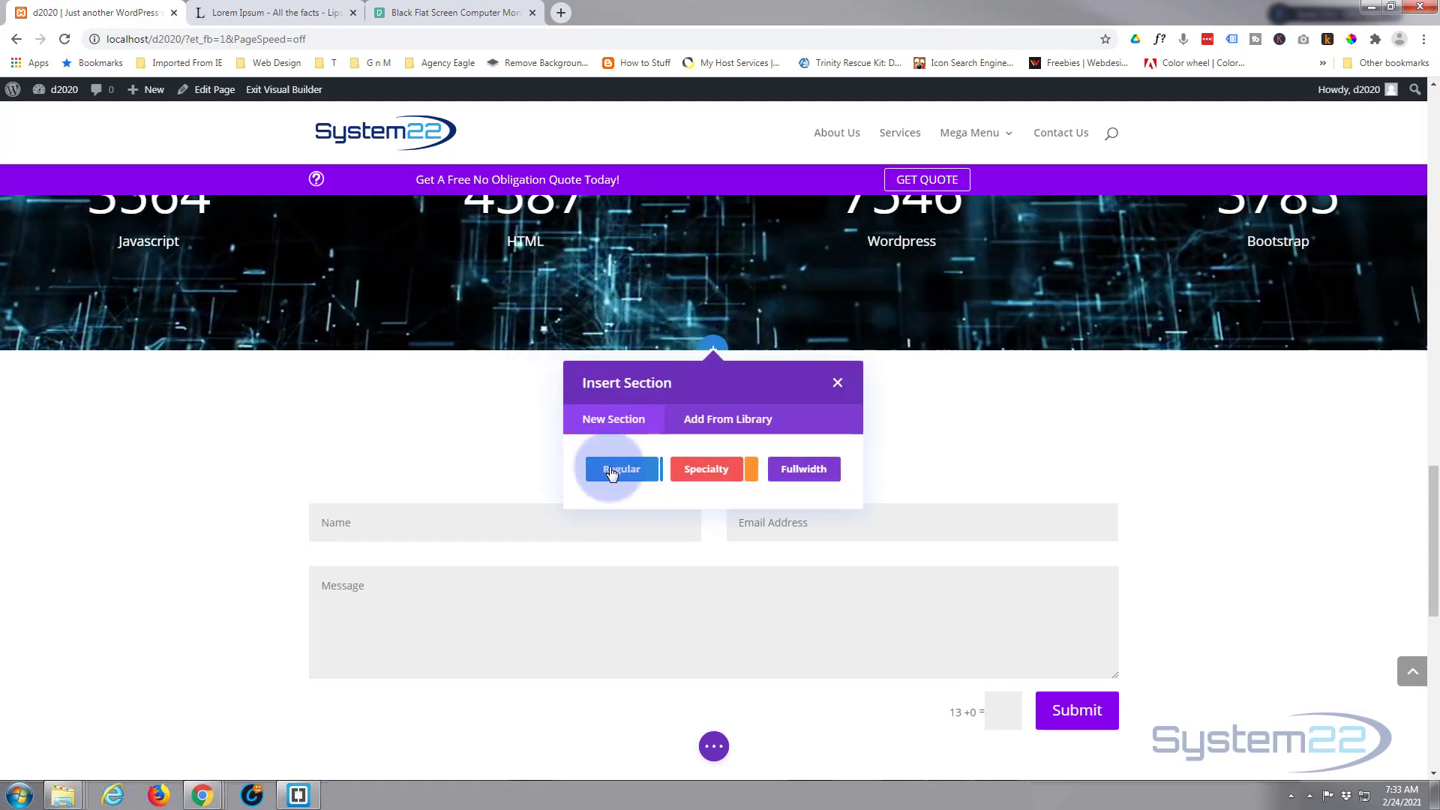
click(616, 470)
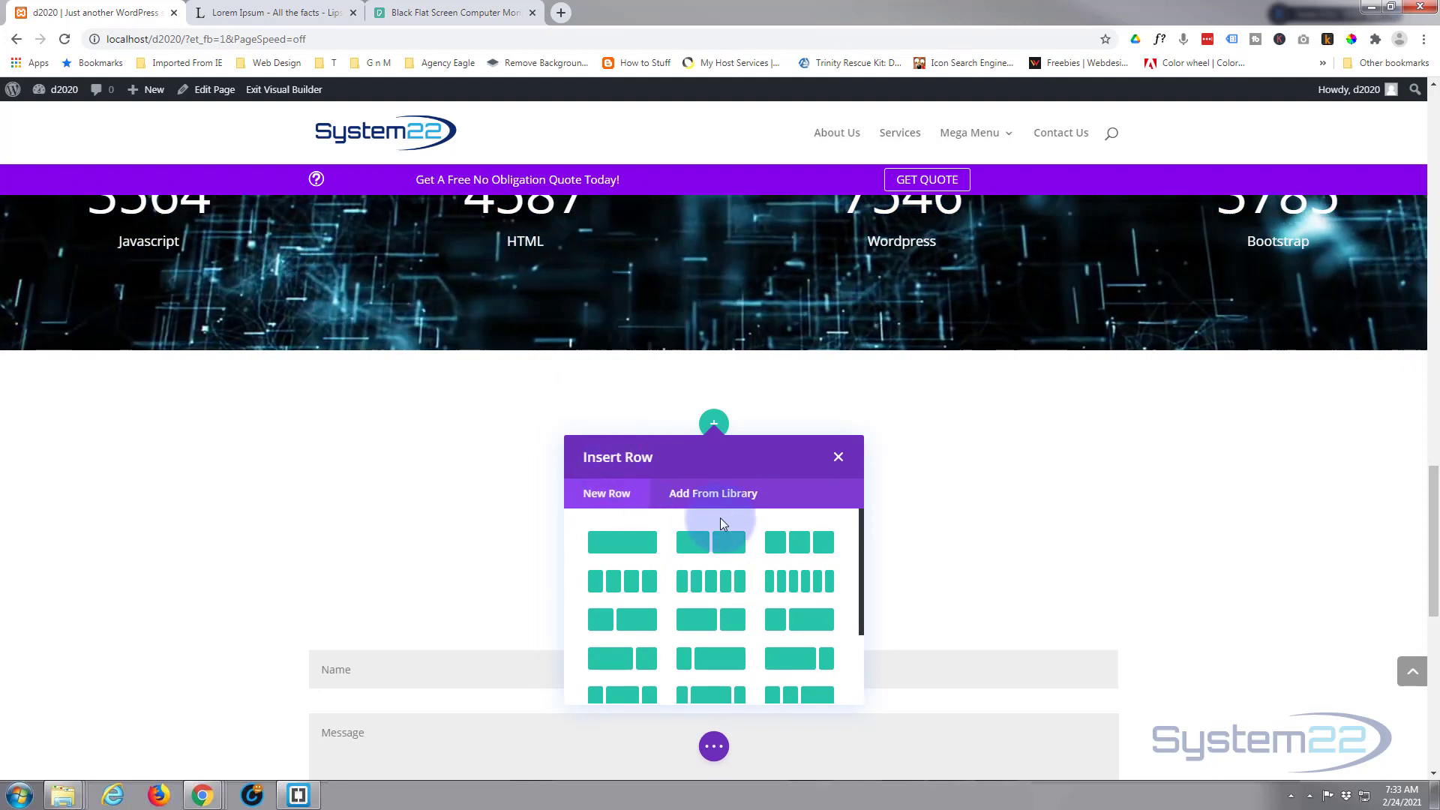
click(702, 552)
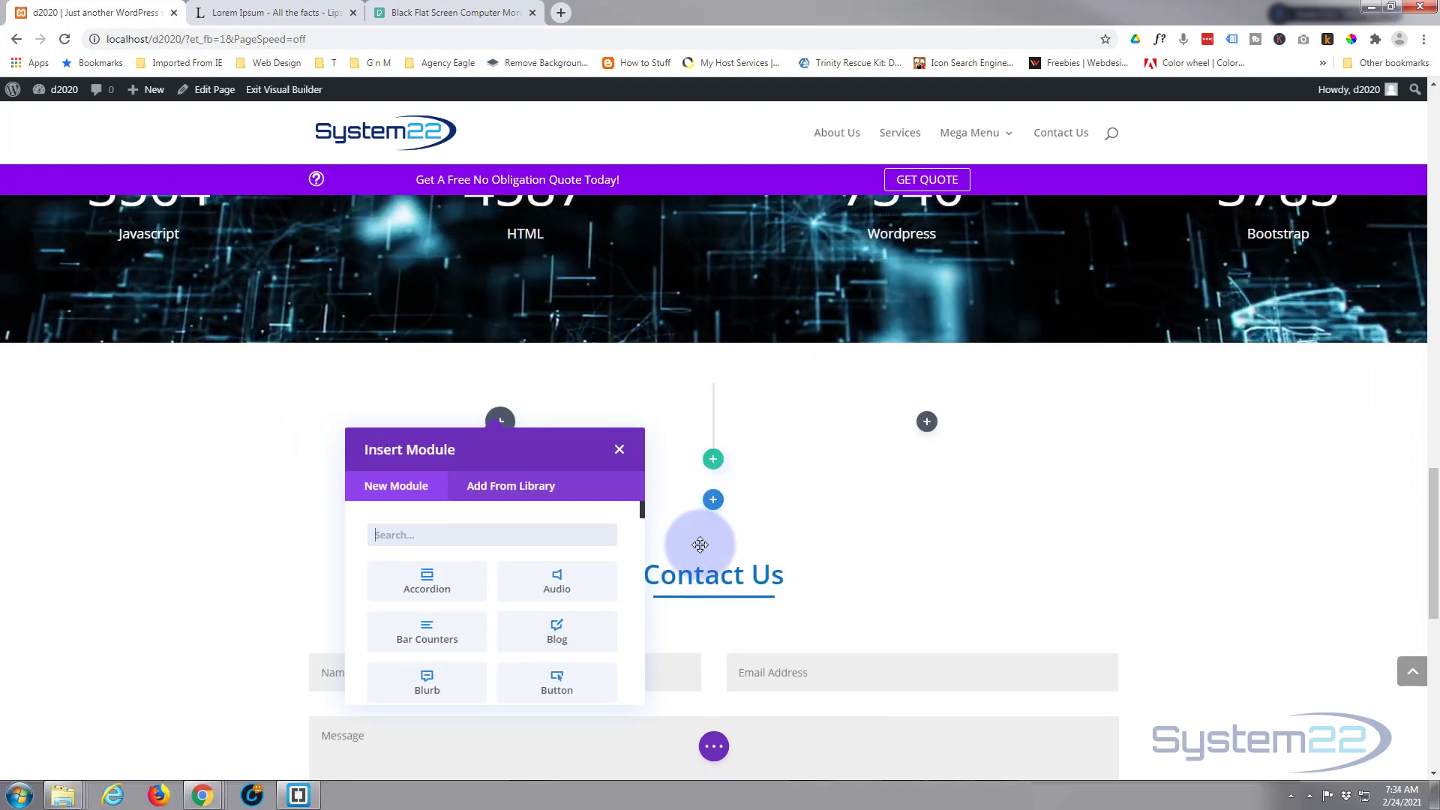
scroll(569, 556, down, 1)
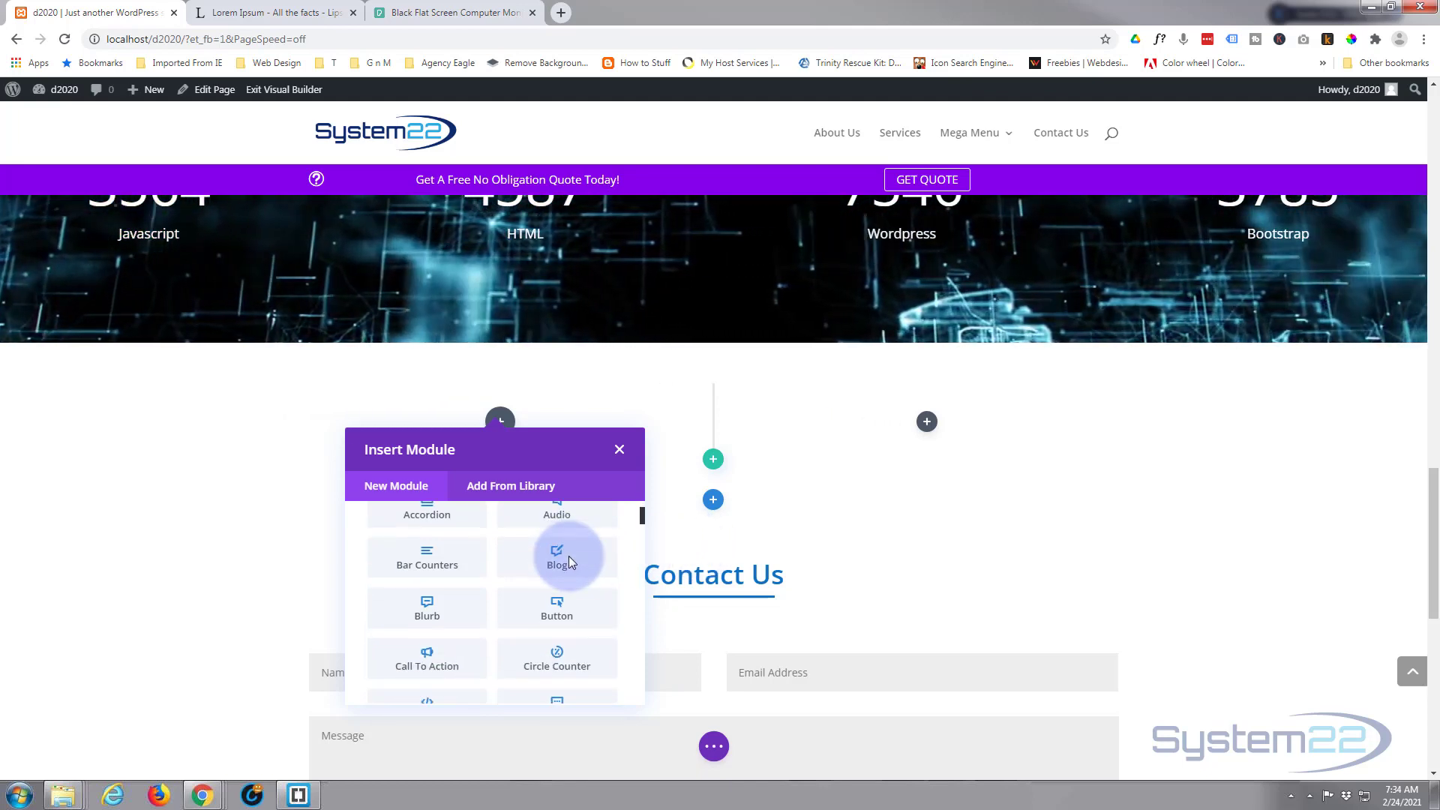
scroll(568, 558, down, 4)
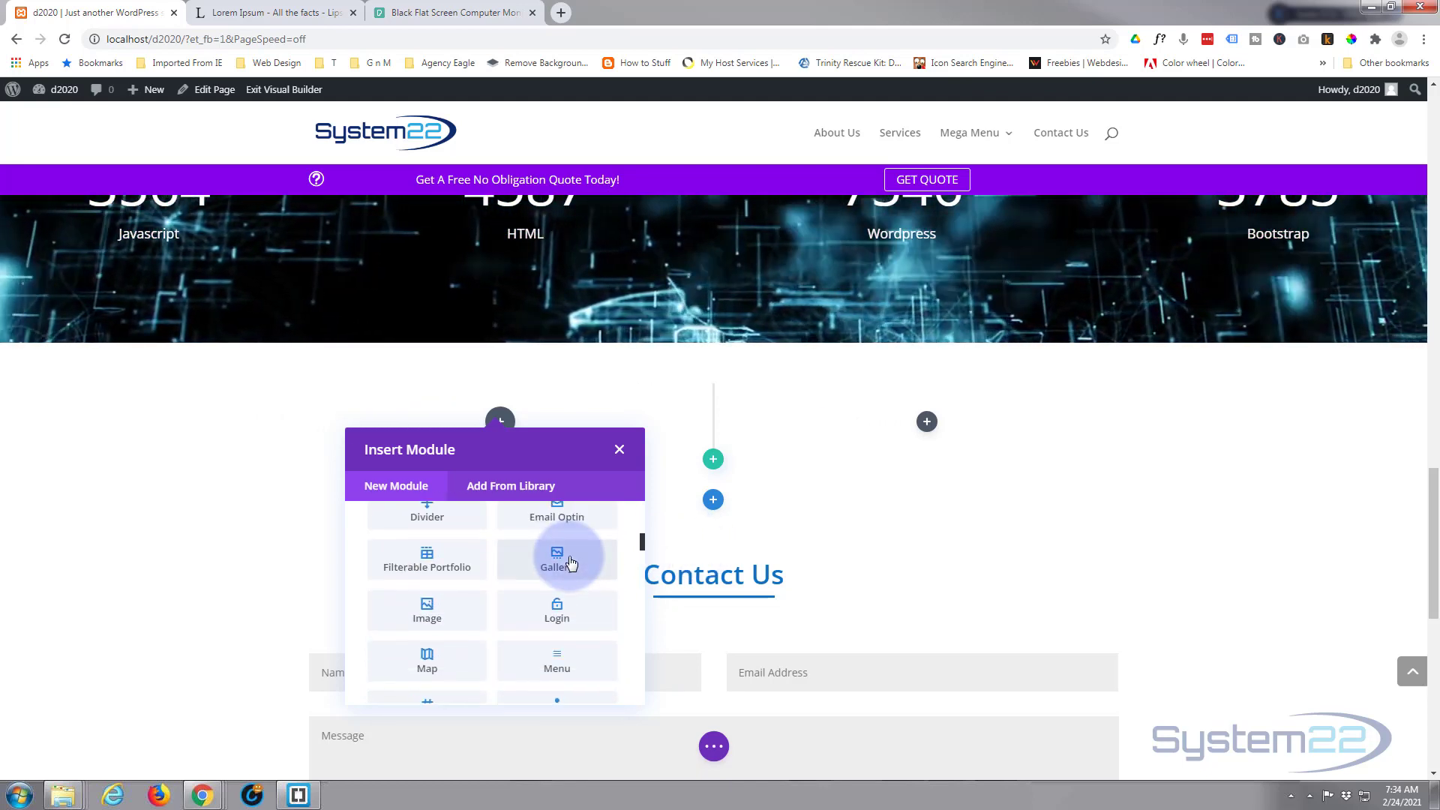
Put an Image module with the keyboard photo from the Media Library in the left column
click(427, 605)
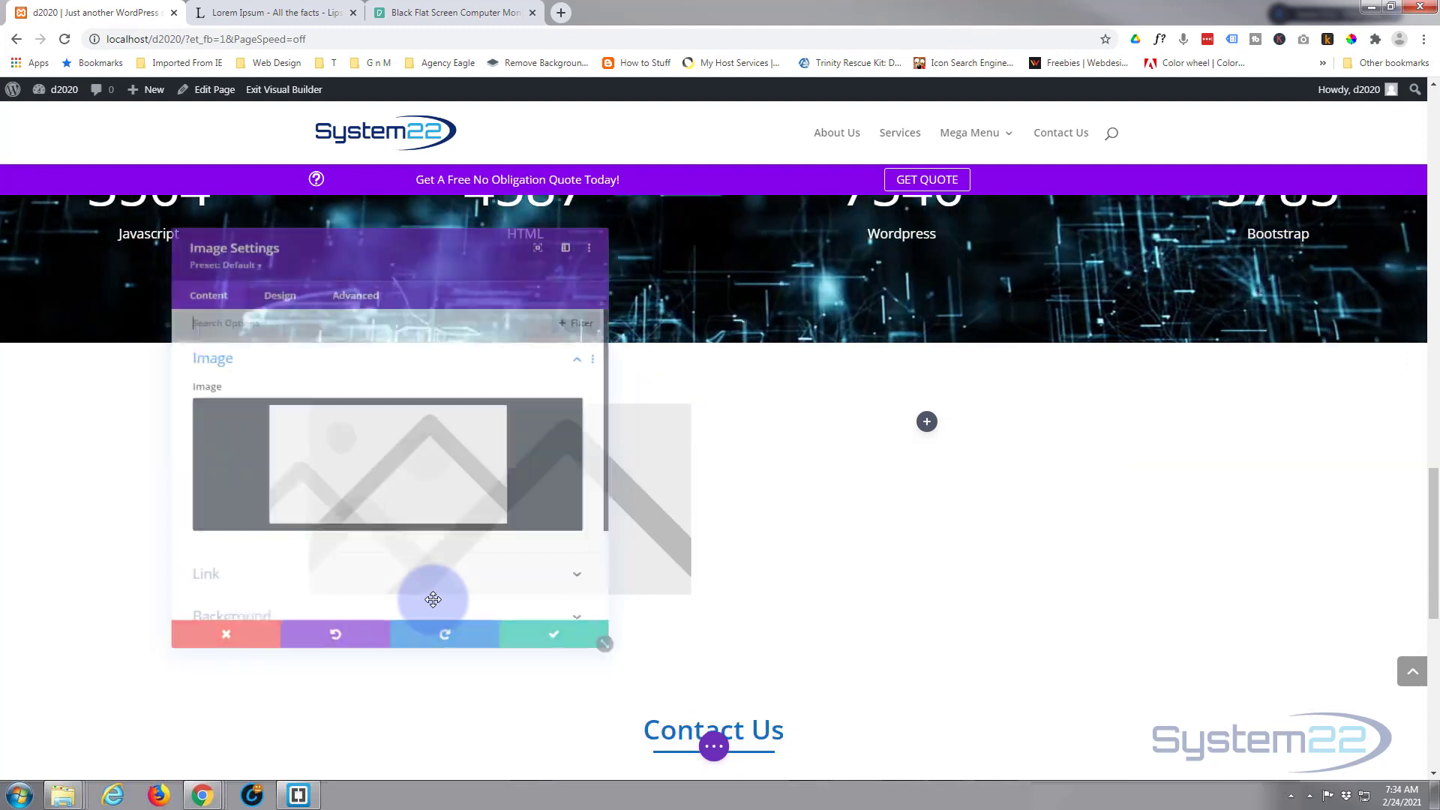
click(399, 490)
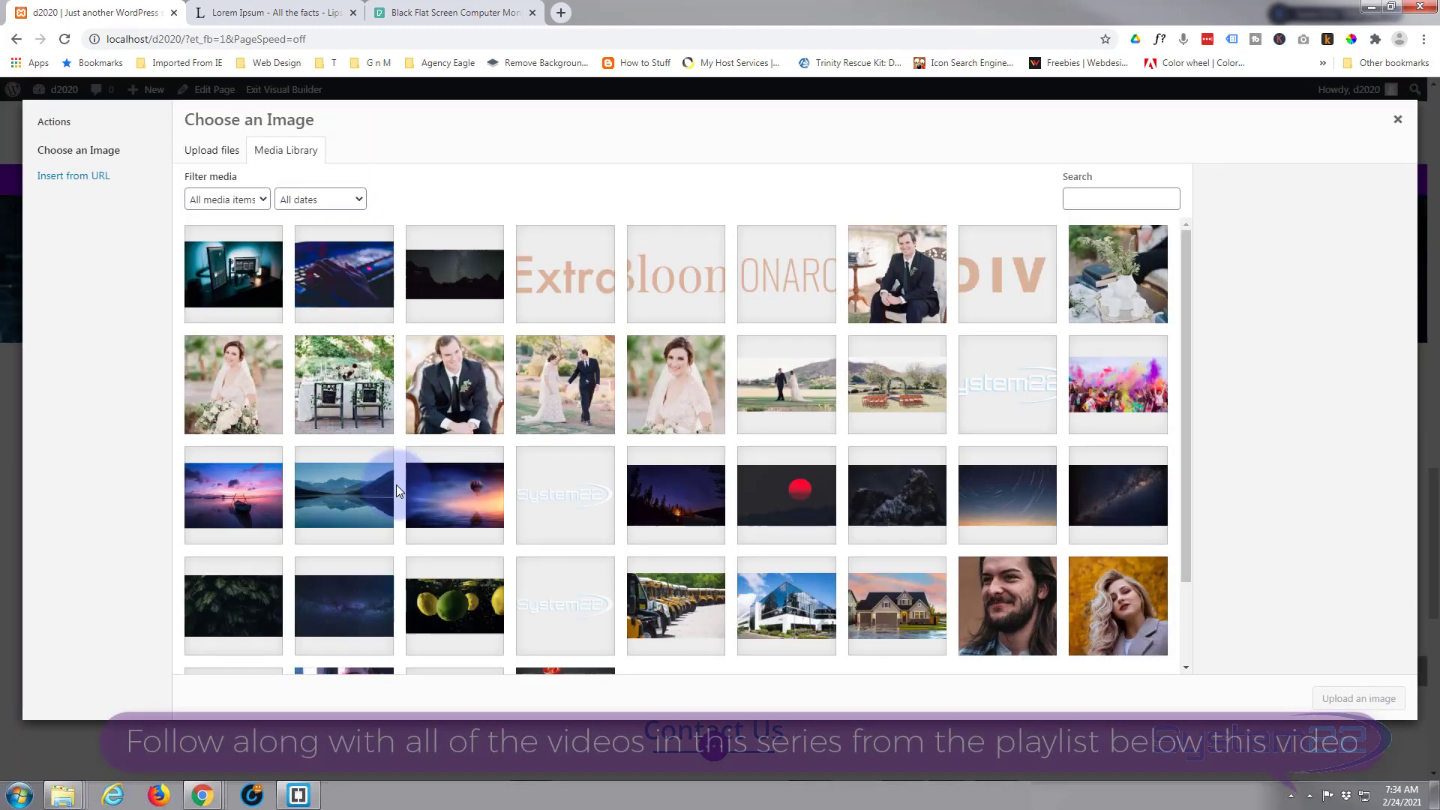
click(351, 270)
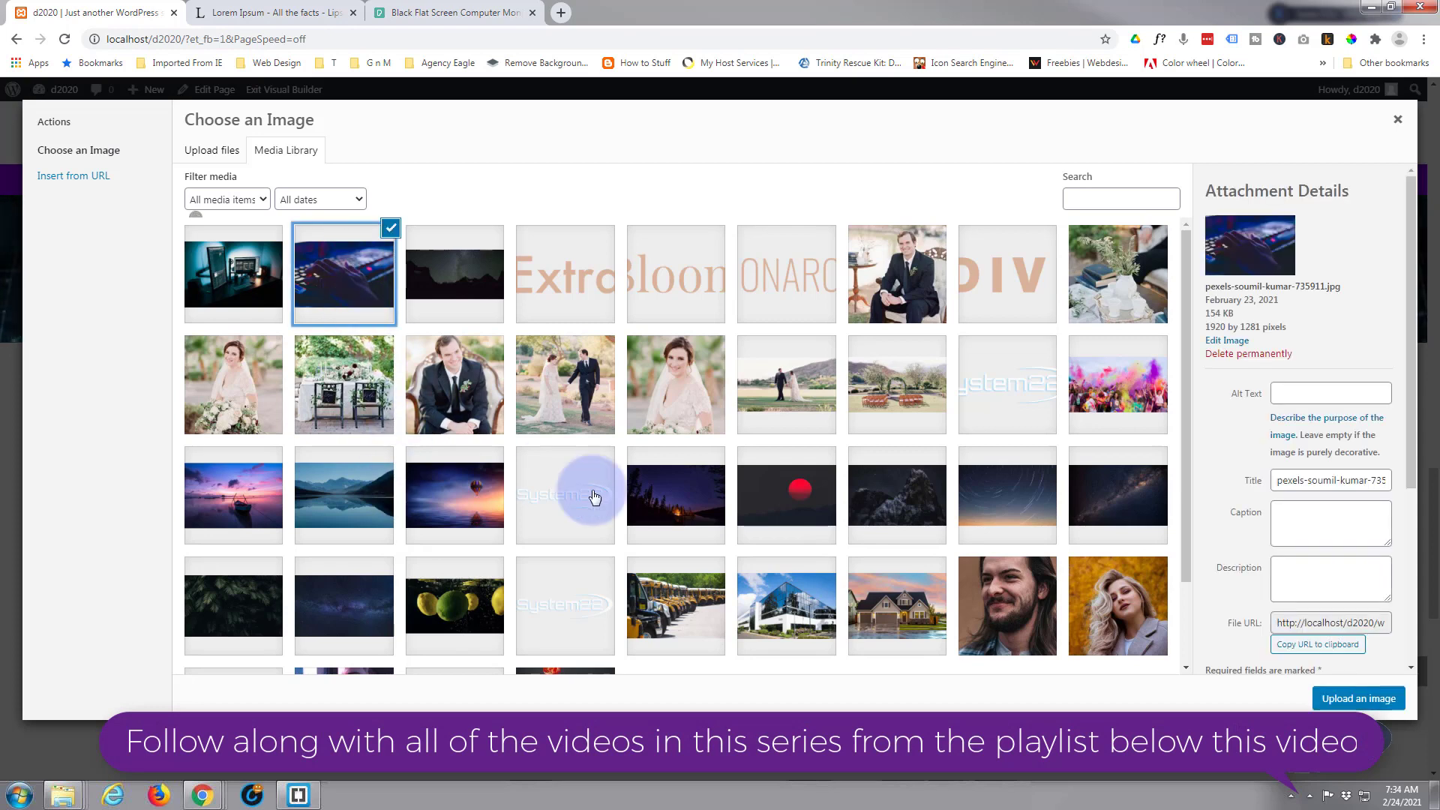
click(1358, 701)
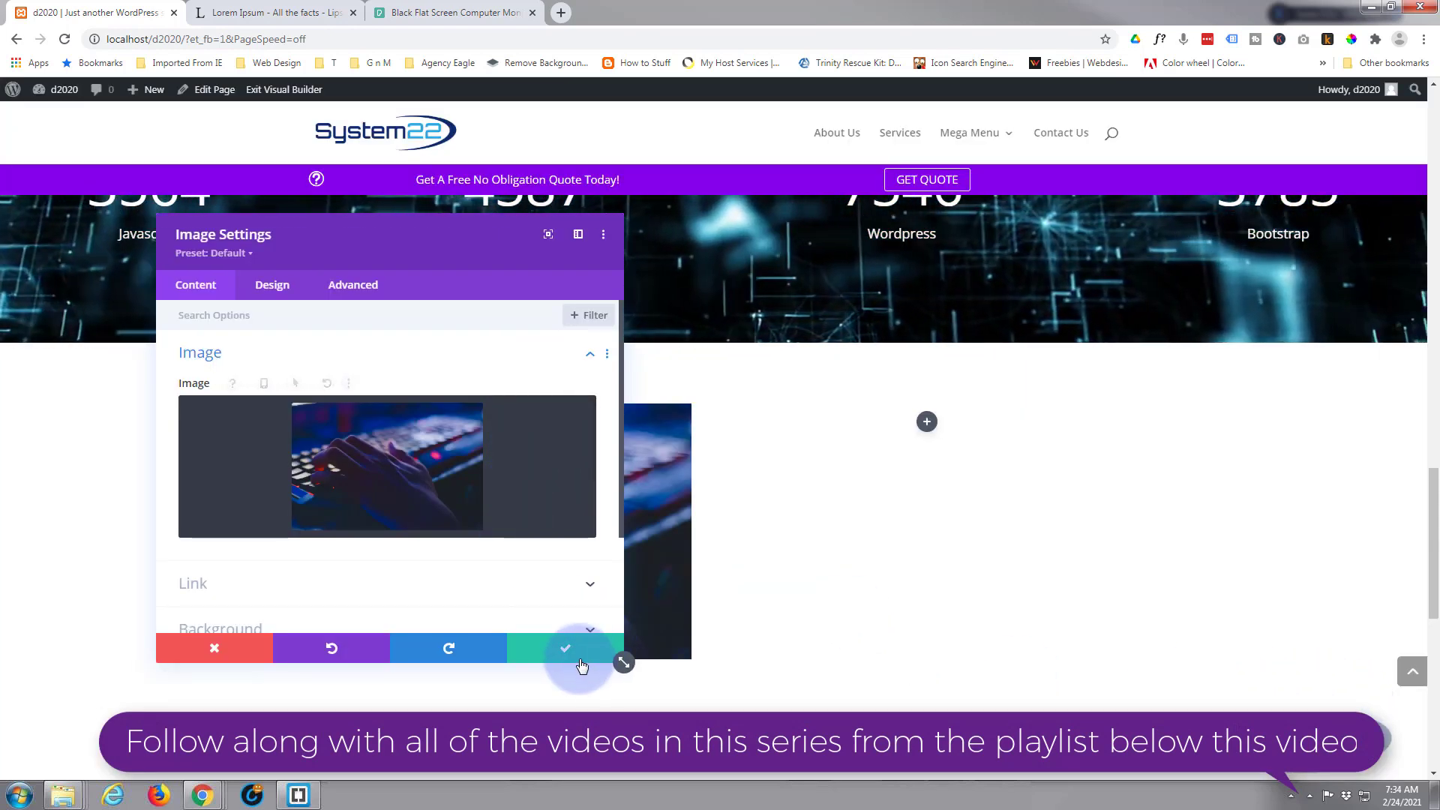
click(582, 654)
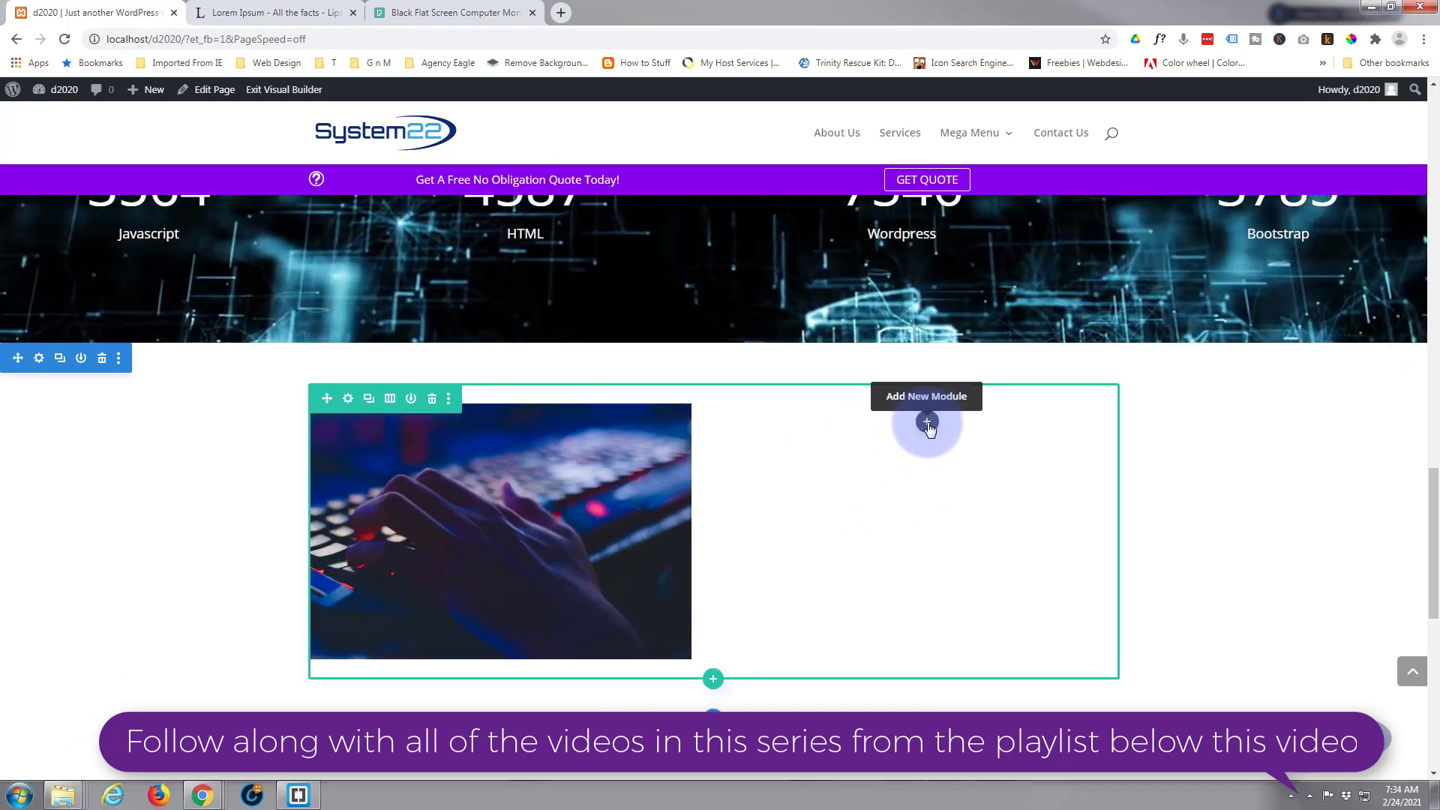
Add a Call To Action module to the right column, titled Custom Solution, button text Learn More
click(927, 424)
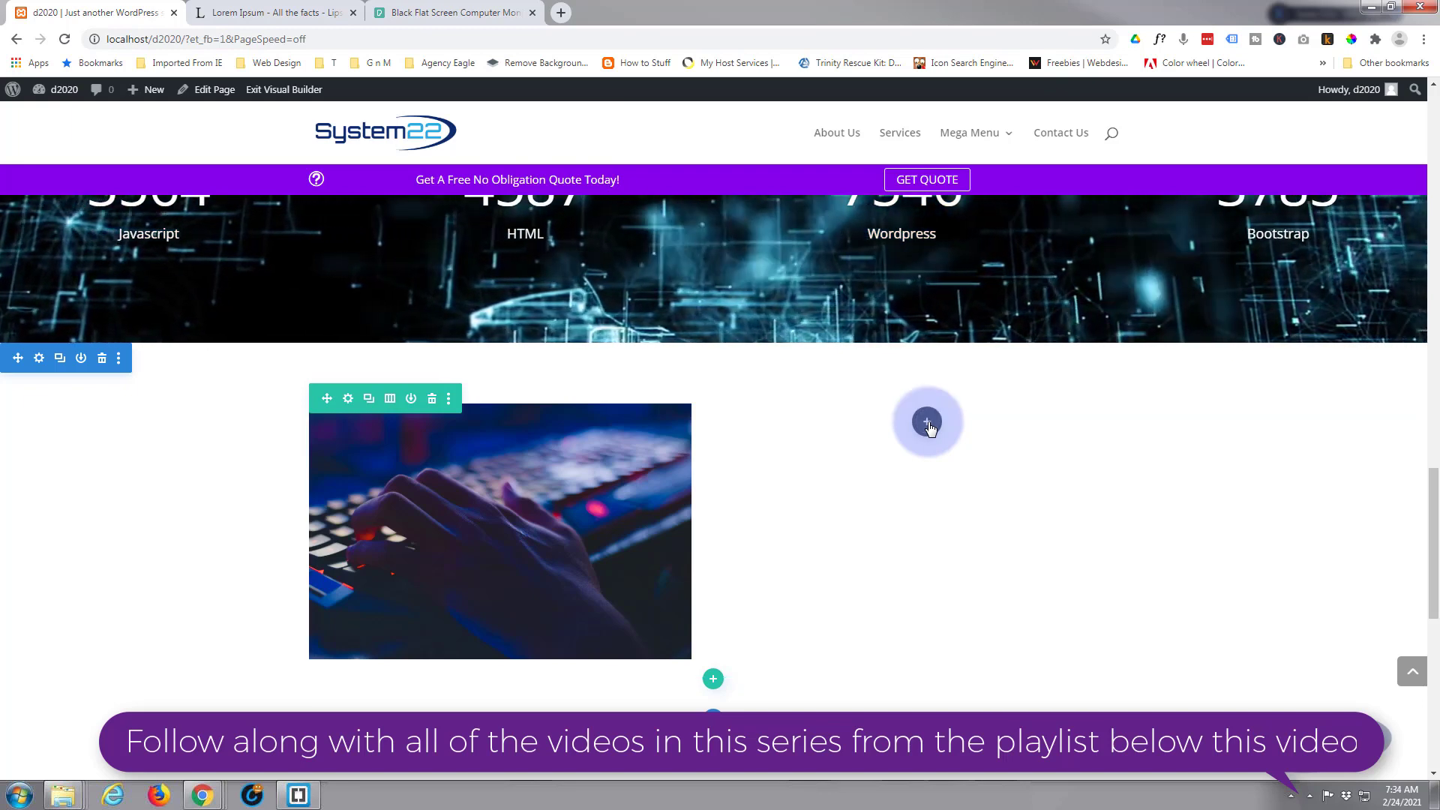
scroll(892, 535, down, 2)
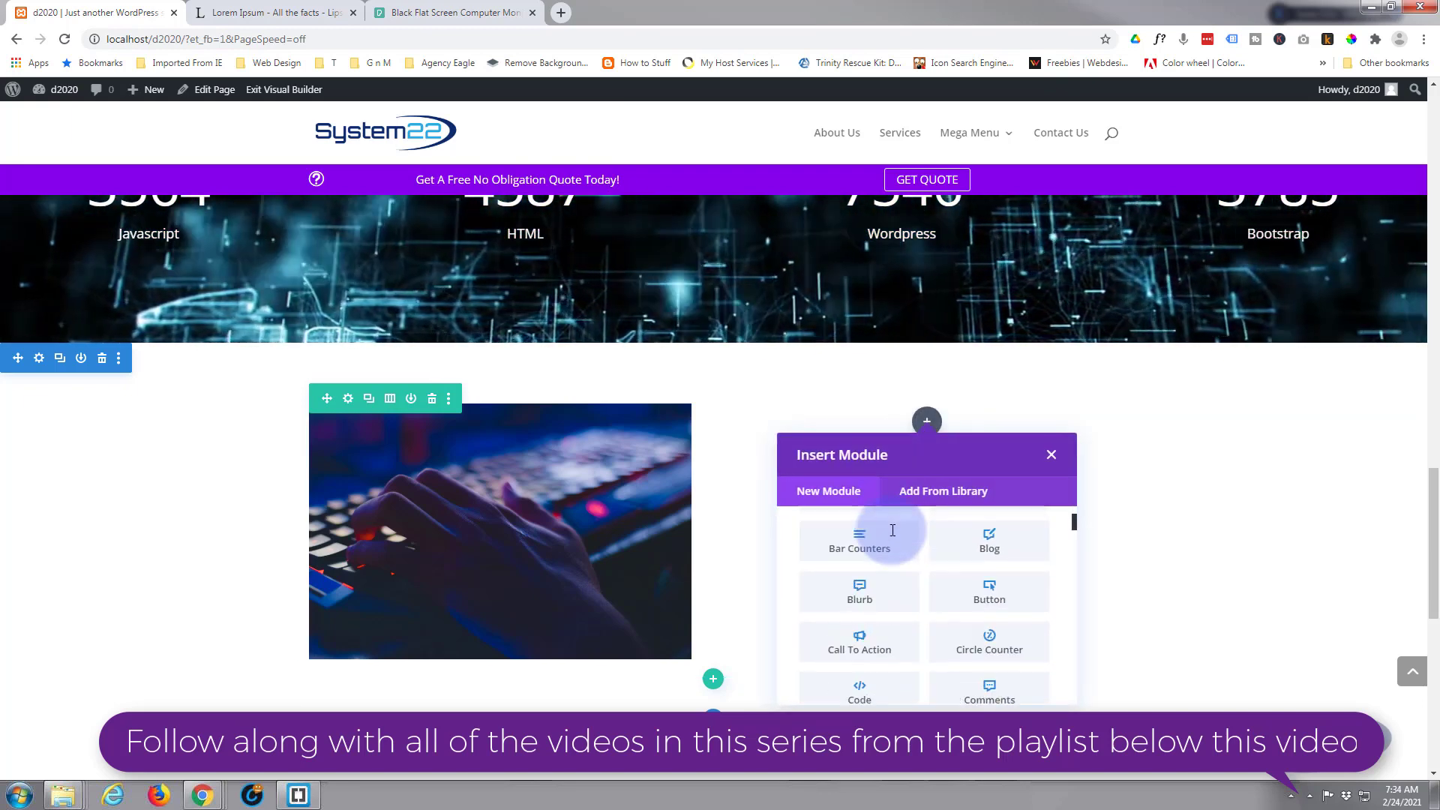
click(862, 591)
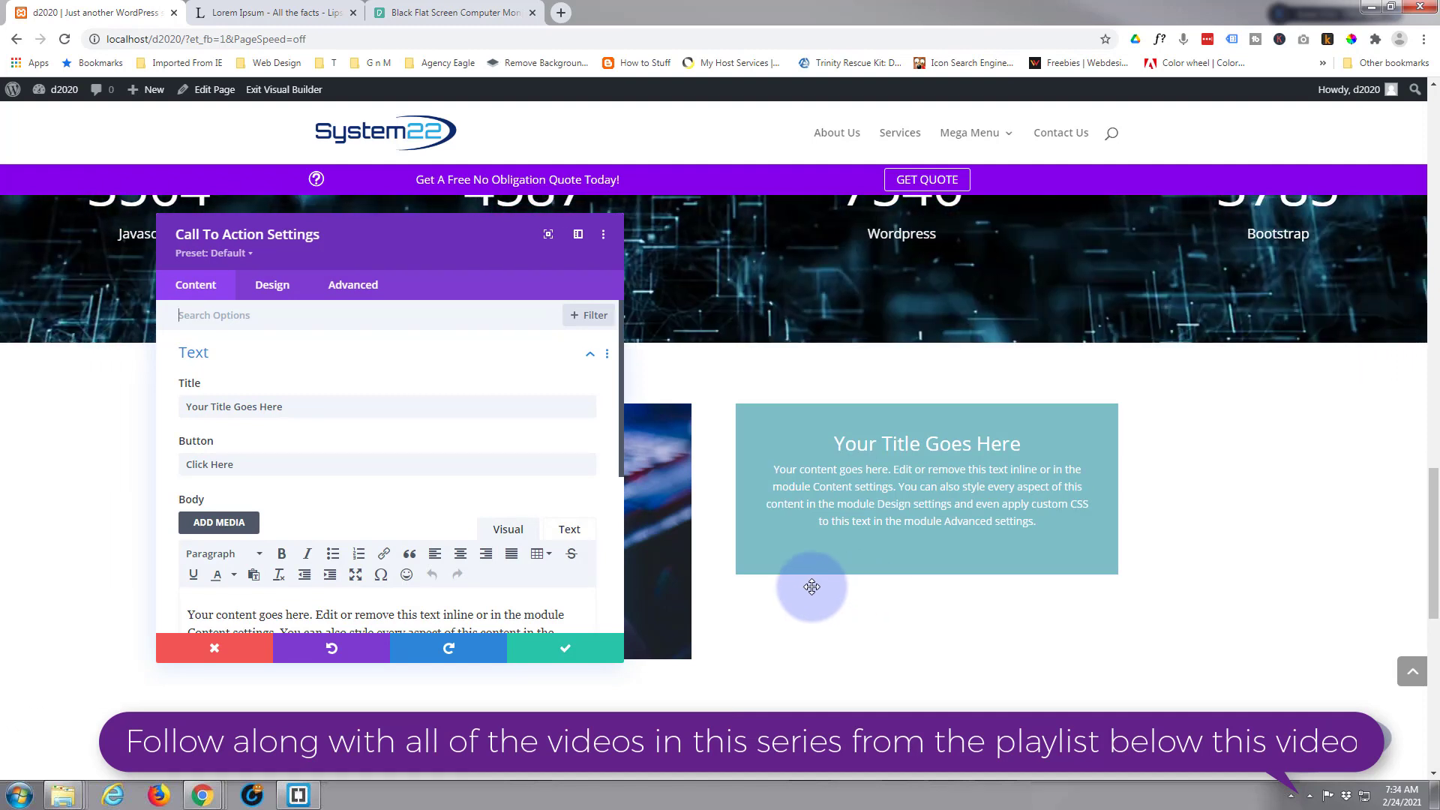
drag(289, 408, 131, 411)
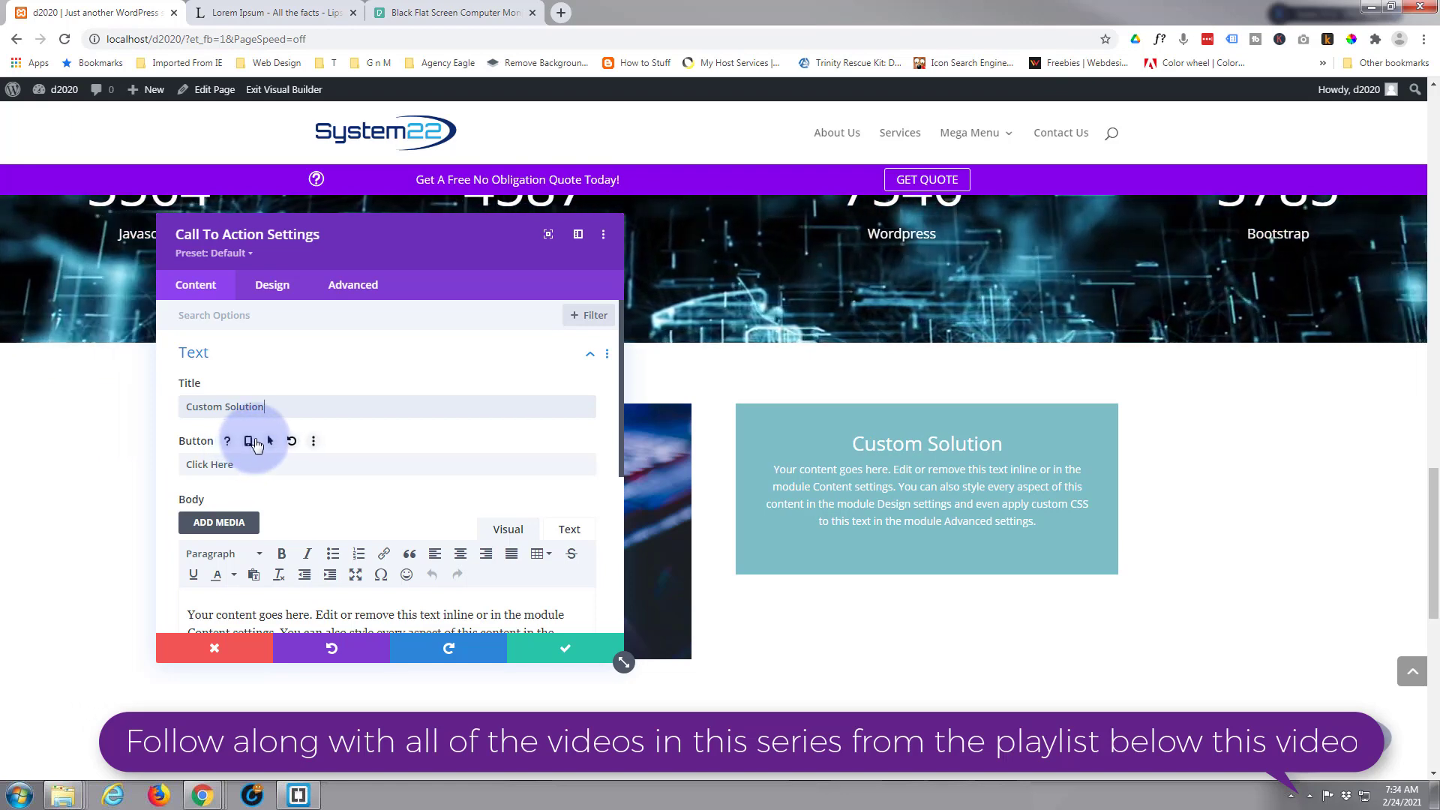
drag(231, 460, 149, 462)
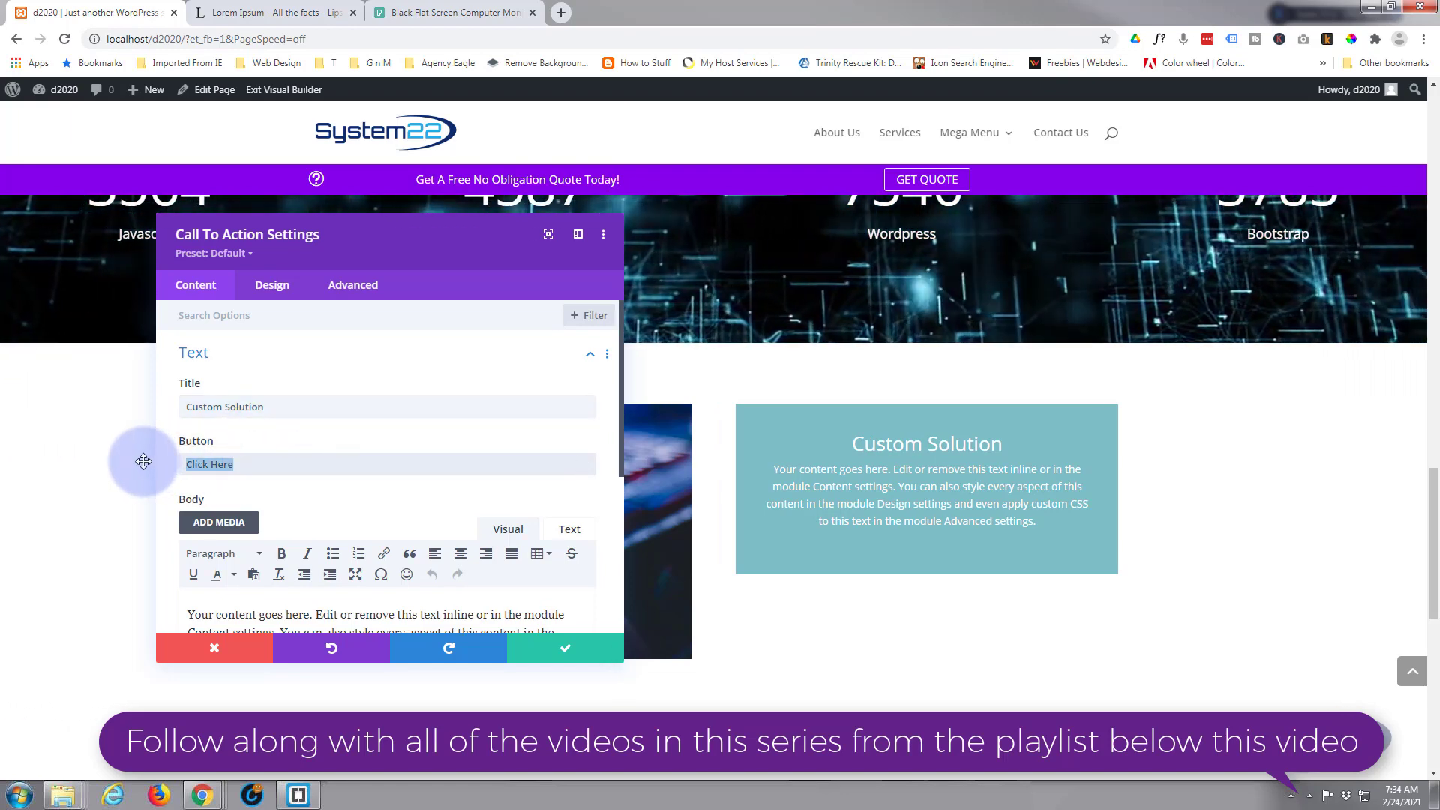
text(Learn More)
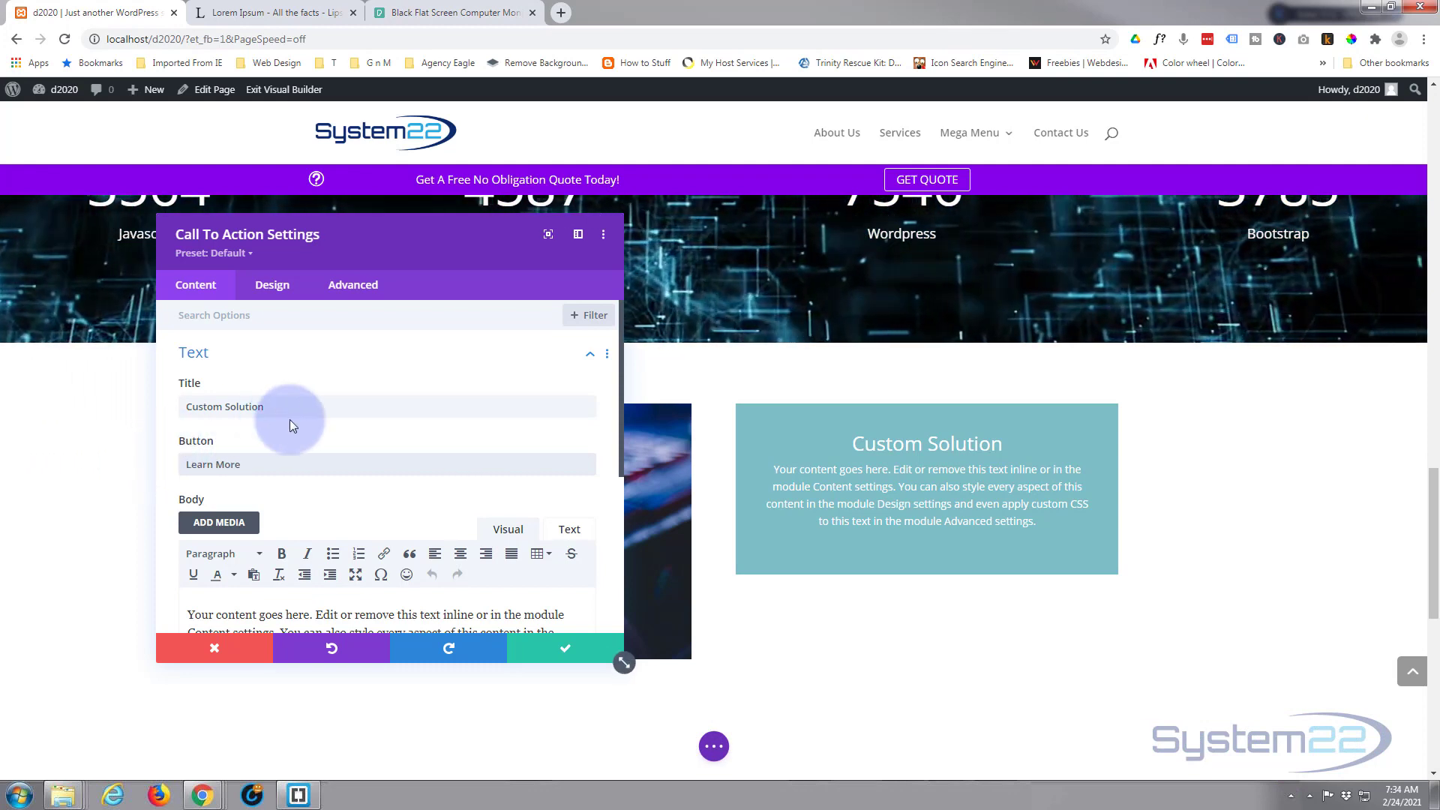
Set the Learn More button link to #, opening in the same window, and save the module
scroll(294, 420, down, 4)
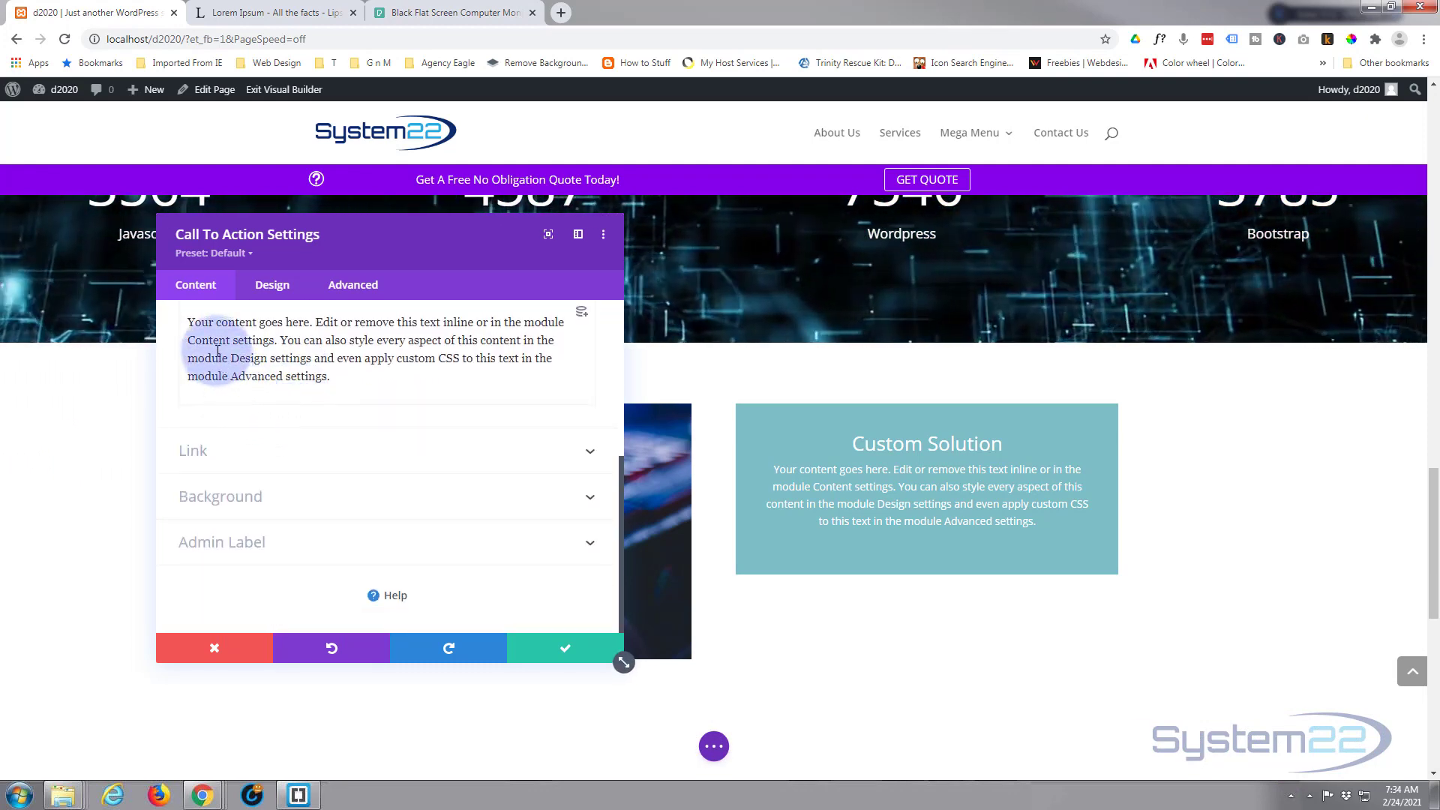
click(219, 350)
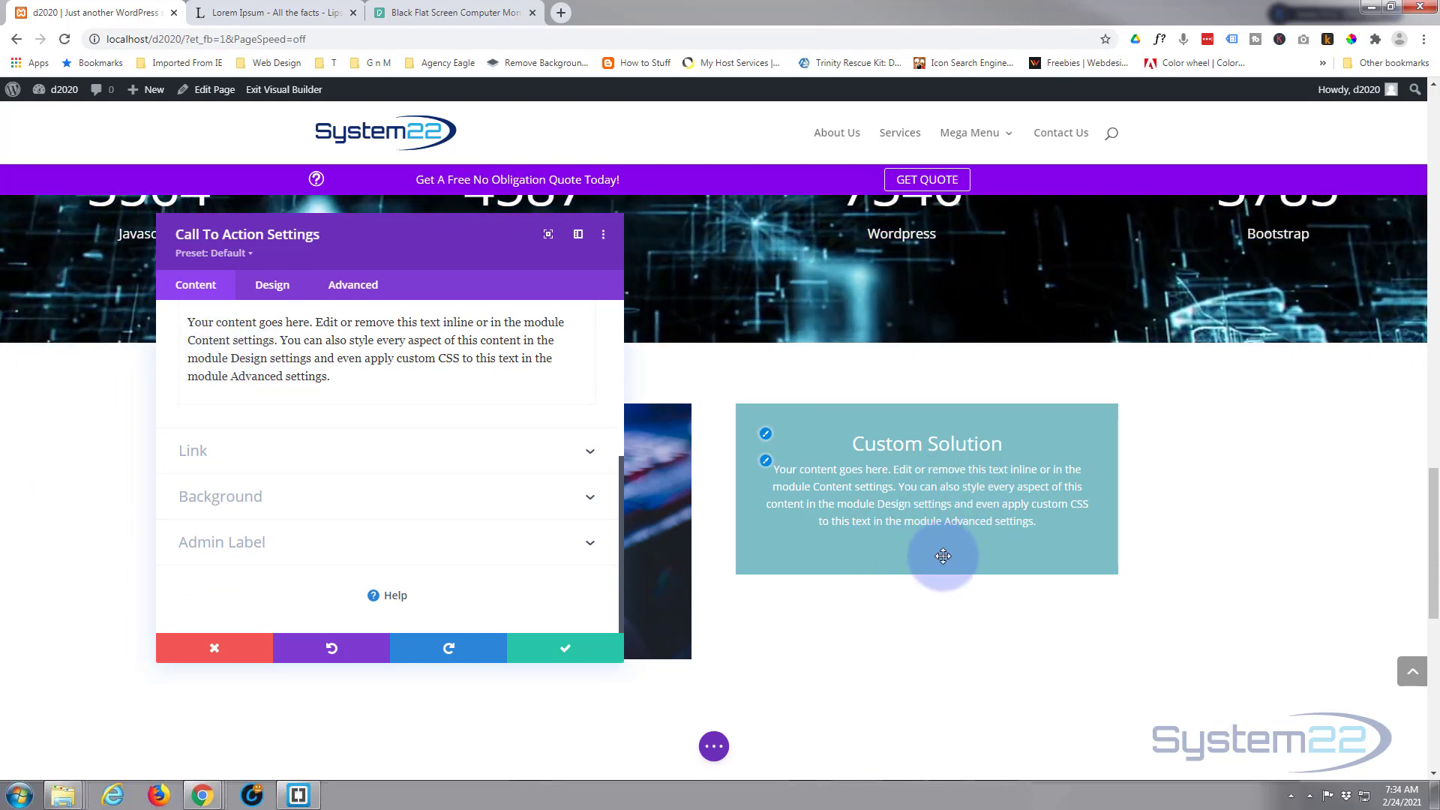
click(368, 464)
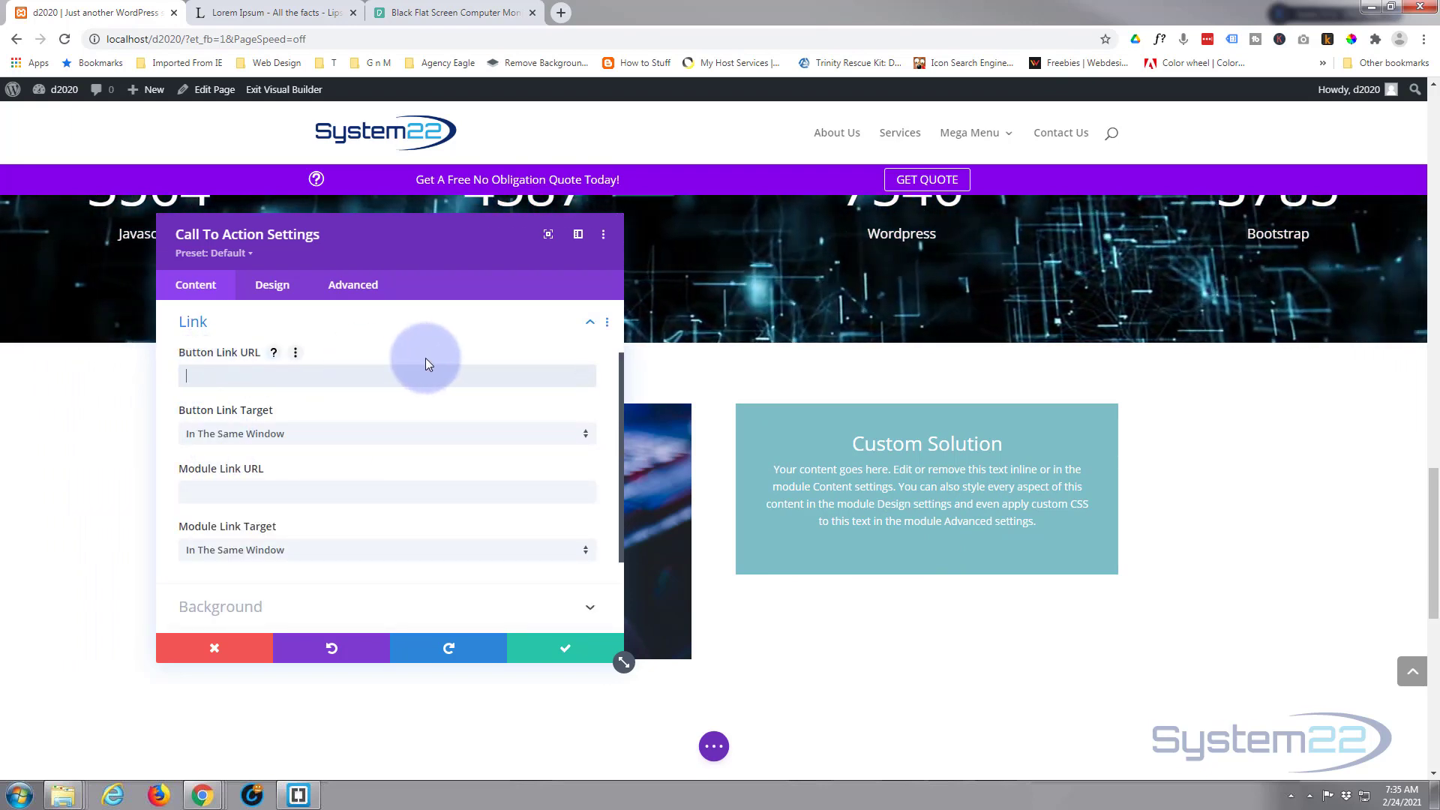
text(#)
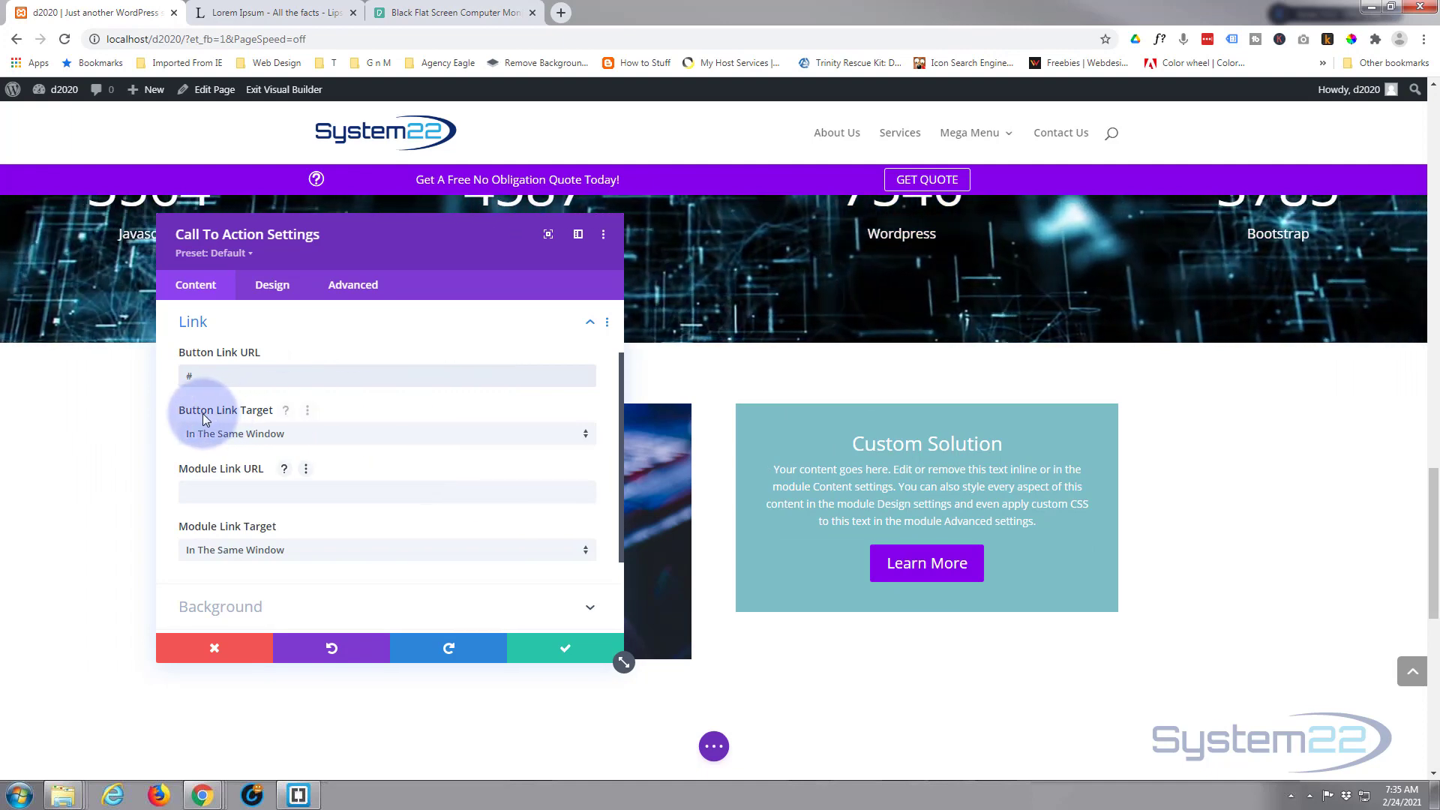
click(321, 435)
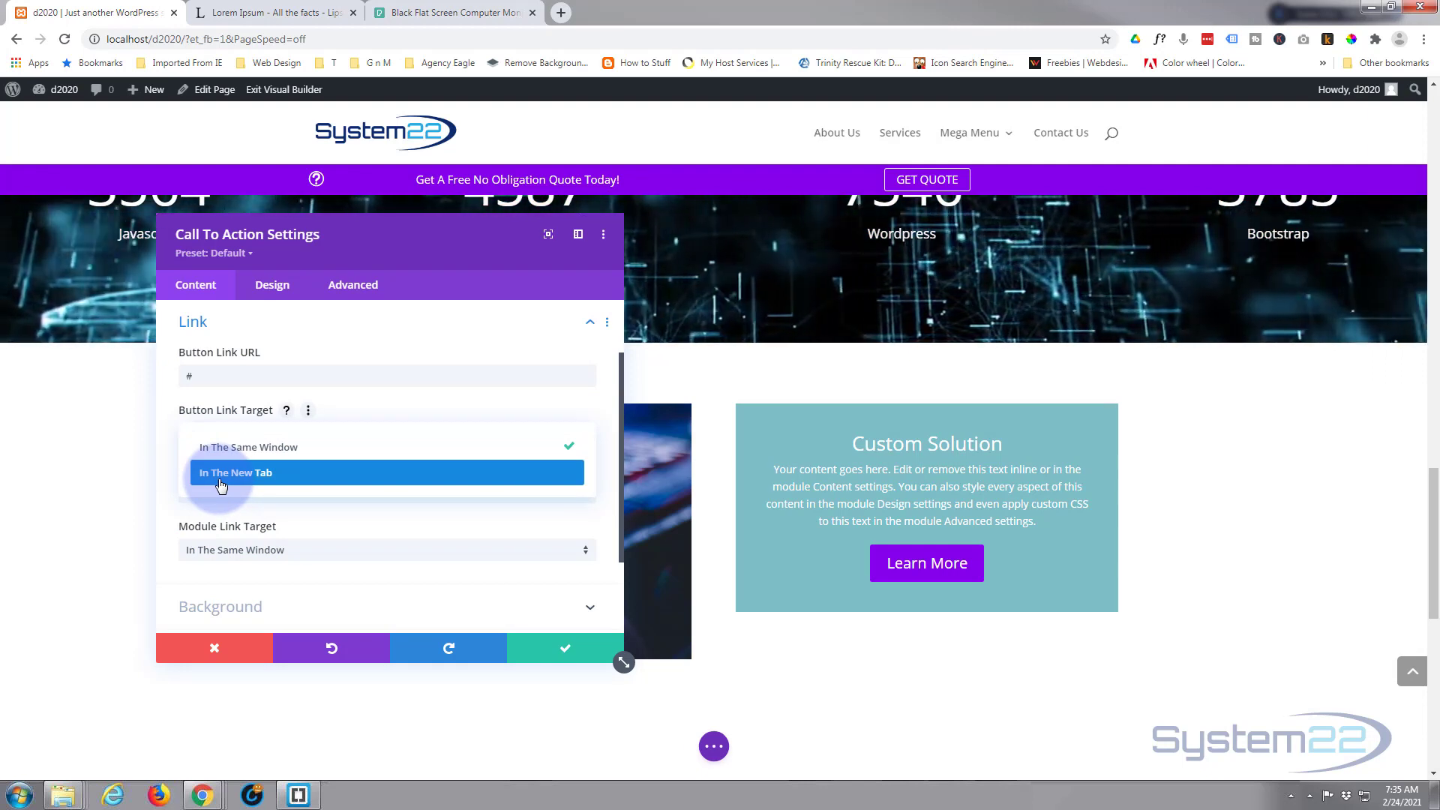
click(165, 461)
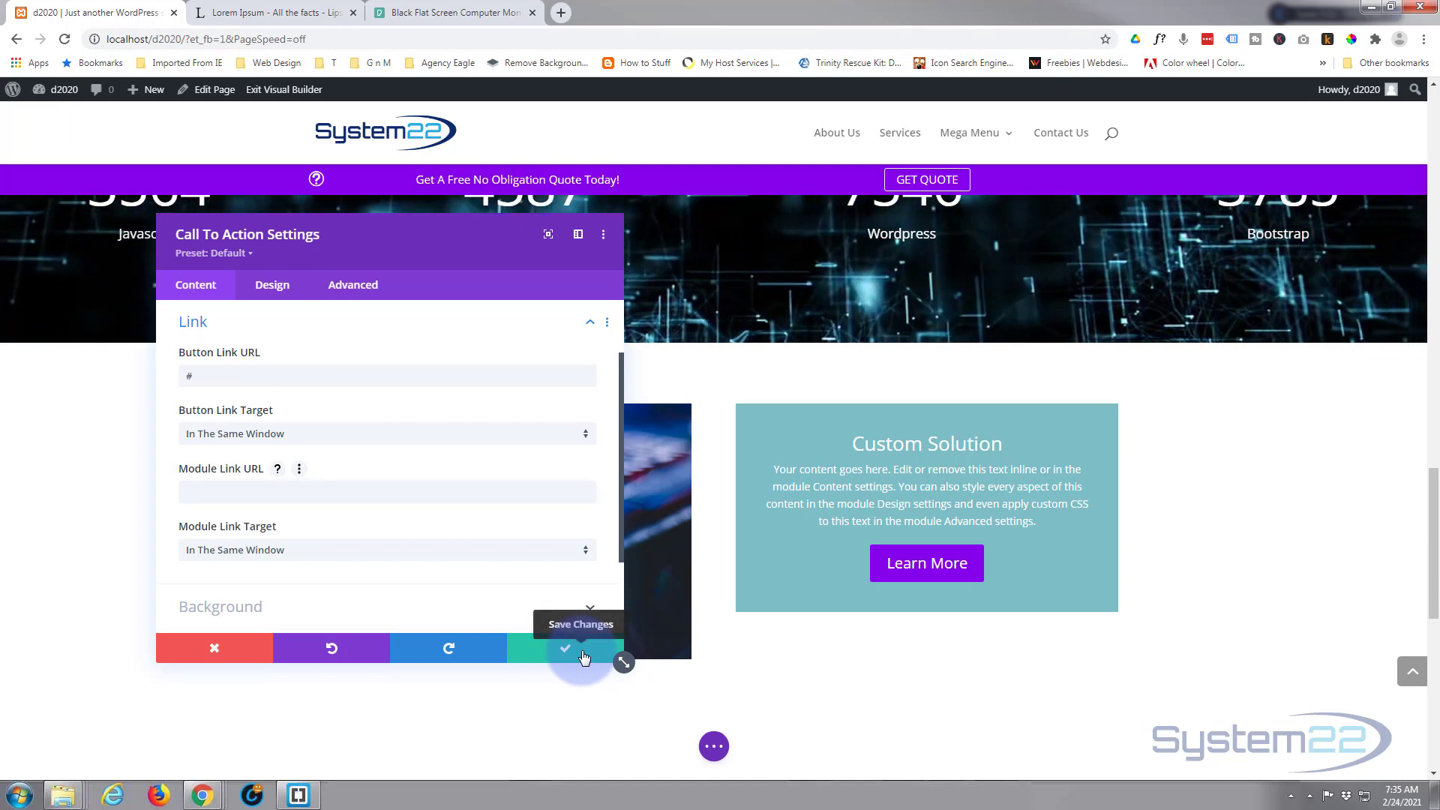
click(584, 657)
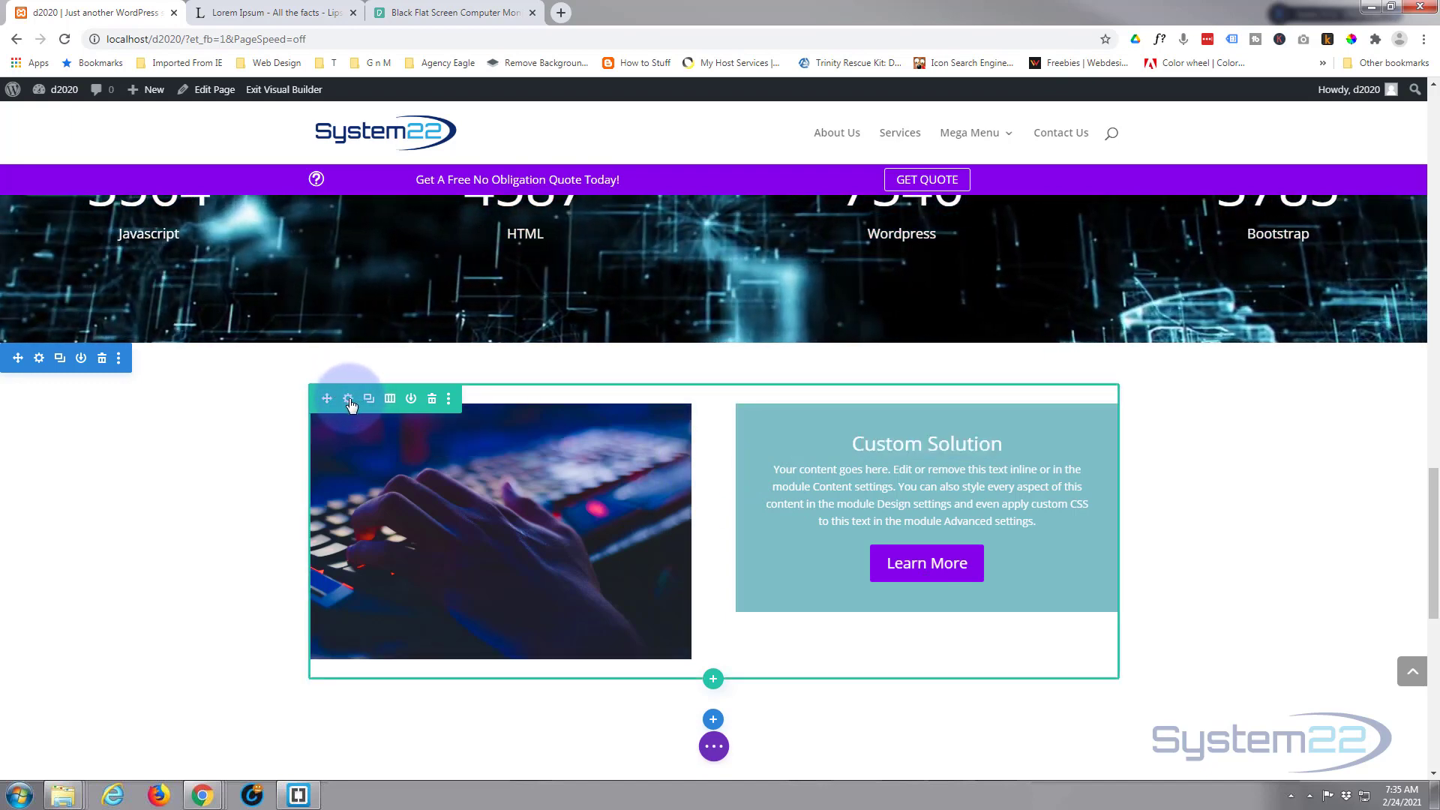
Give the image-and-CTA row a custom gutter width of 1, with width and max width at 100%
click(348, 400)
click(274, 287)
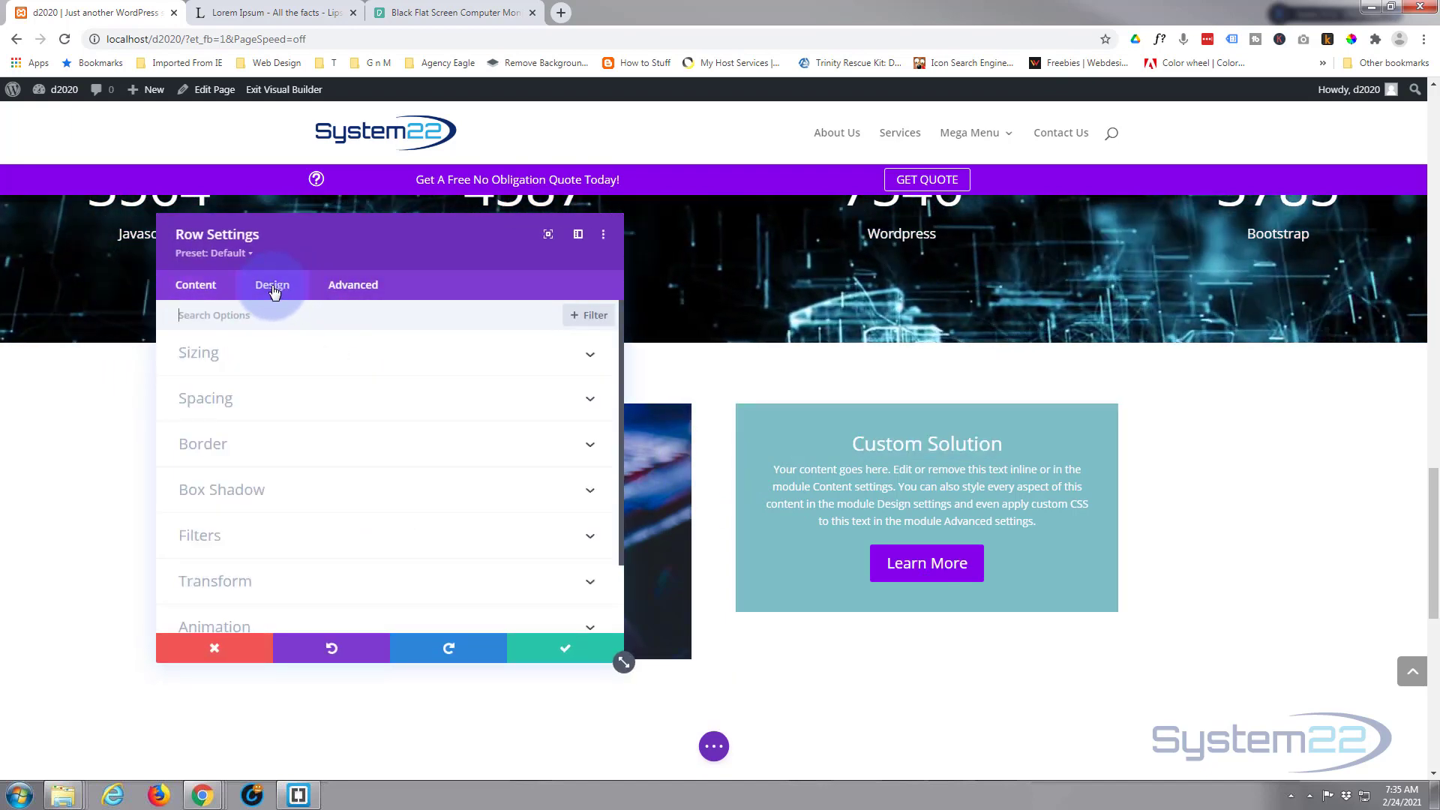
drag(422, 252, 299, 204)
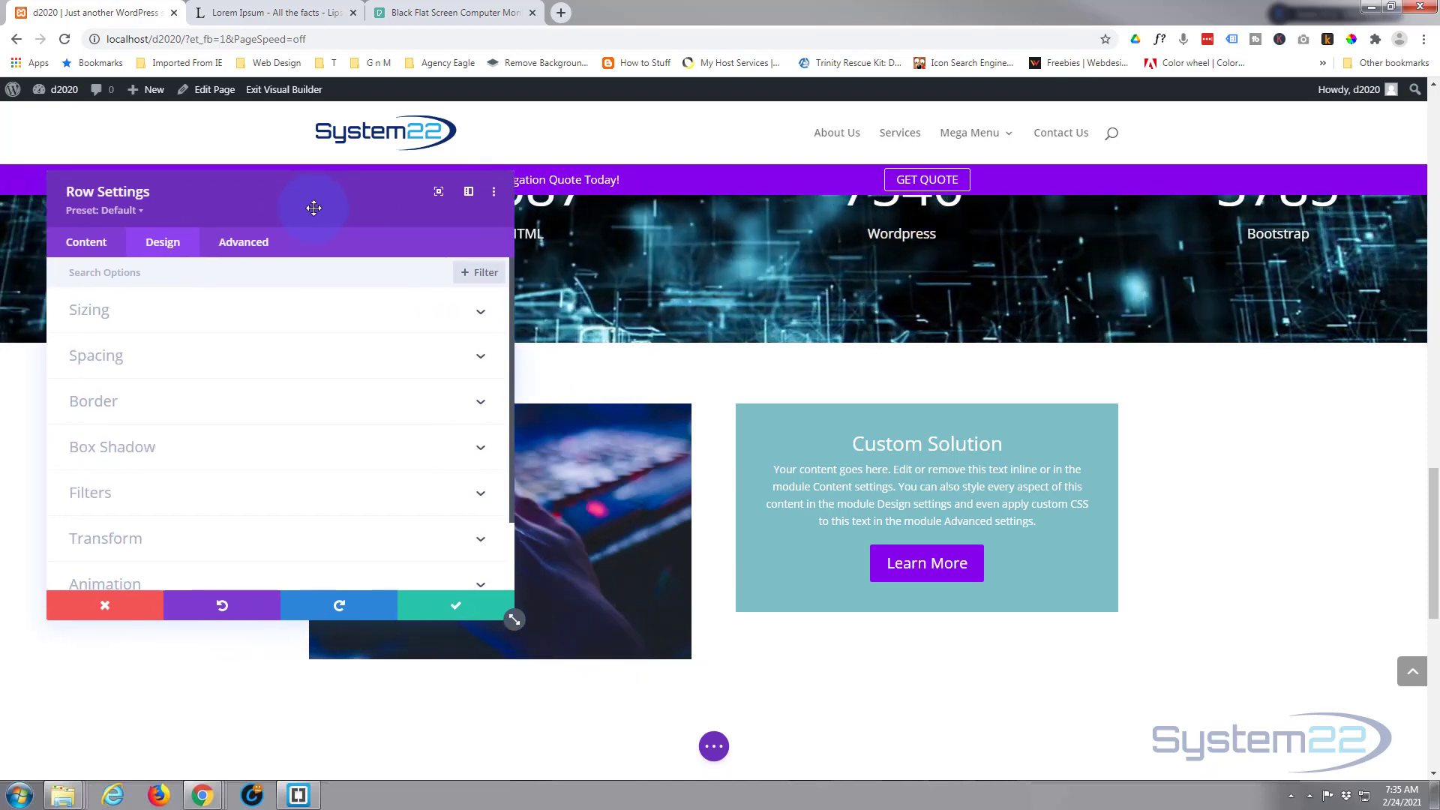
click(237, 303)
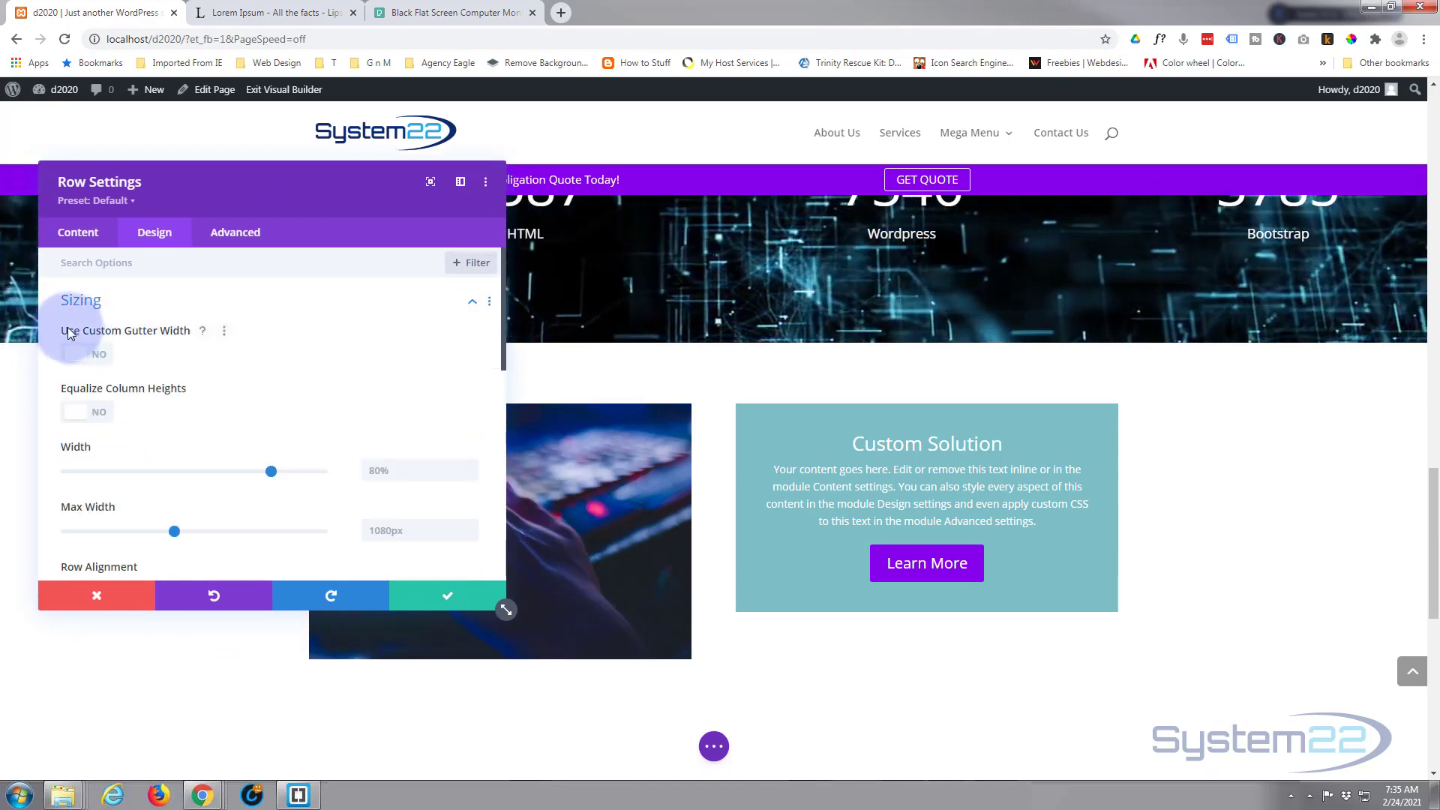
click(100, 356)
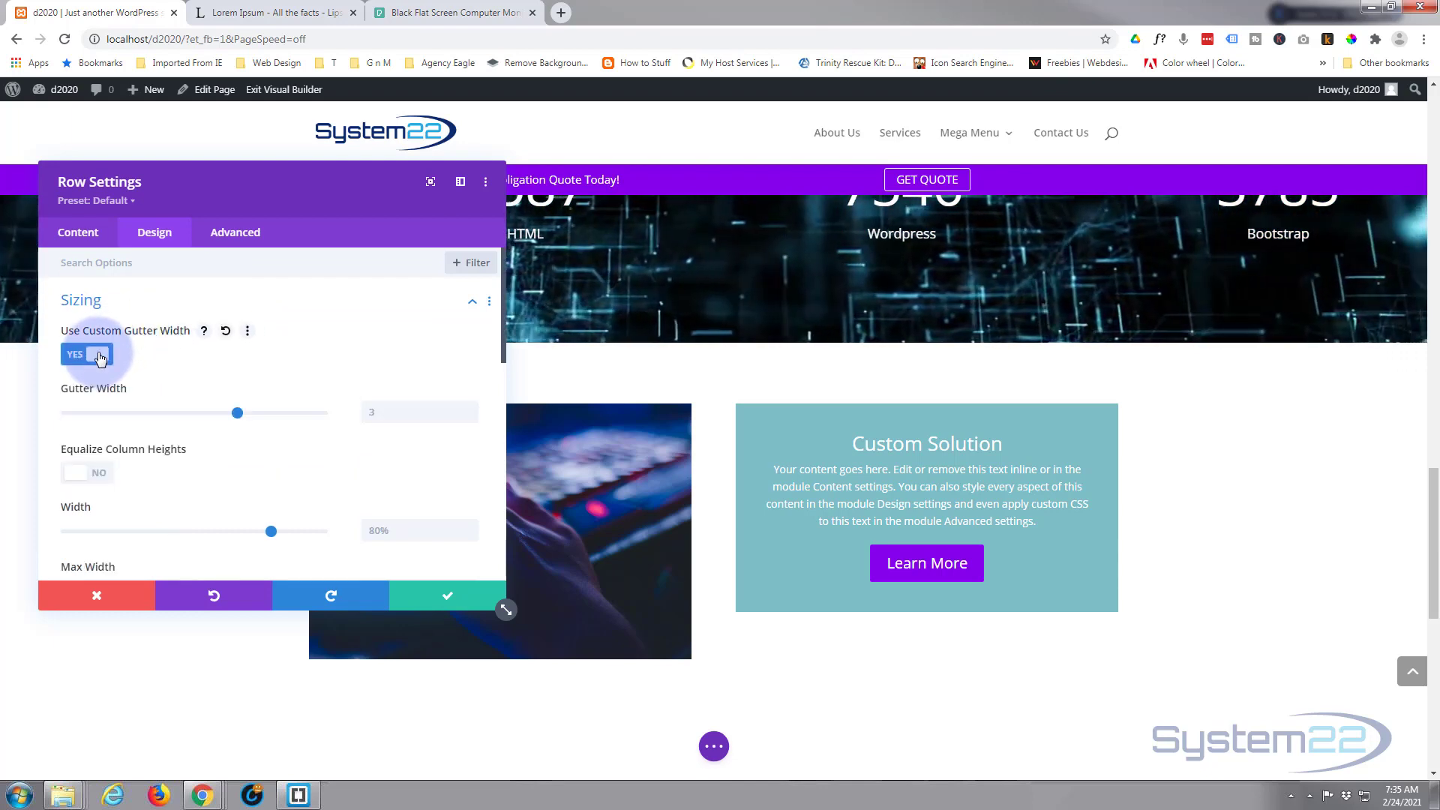
drag(243, 416, 81, 421)
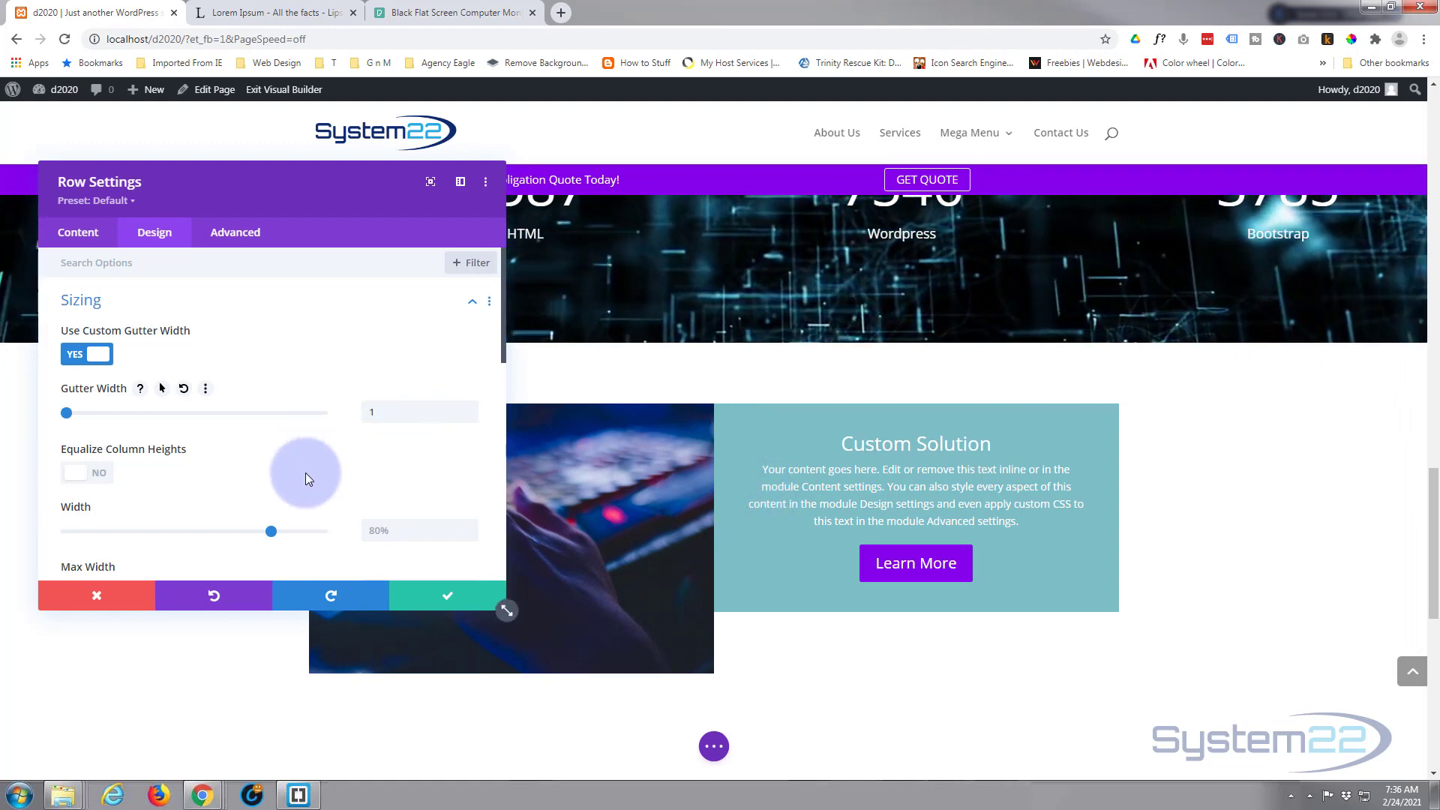
drag(272, 529, 355, 535)
key(ctrl+c)
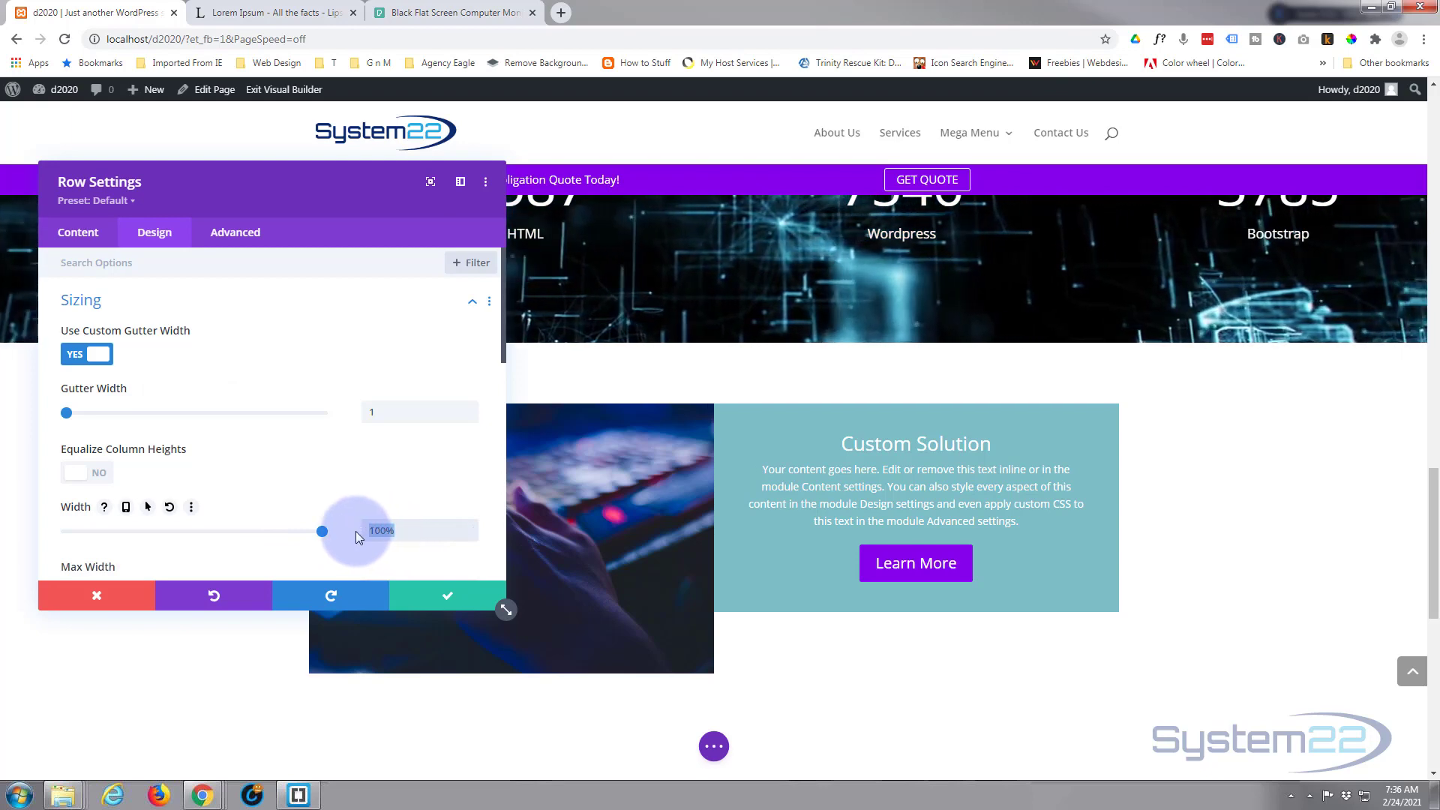
scroll(362, 494, down, 2)
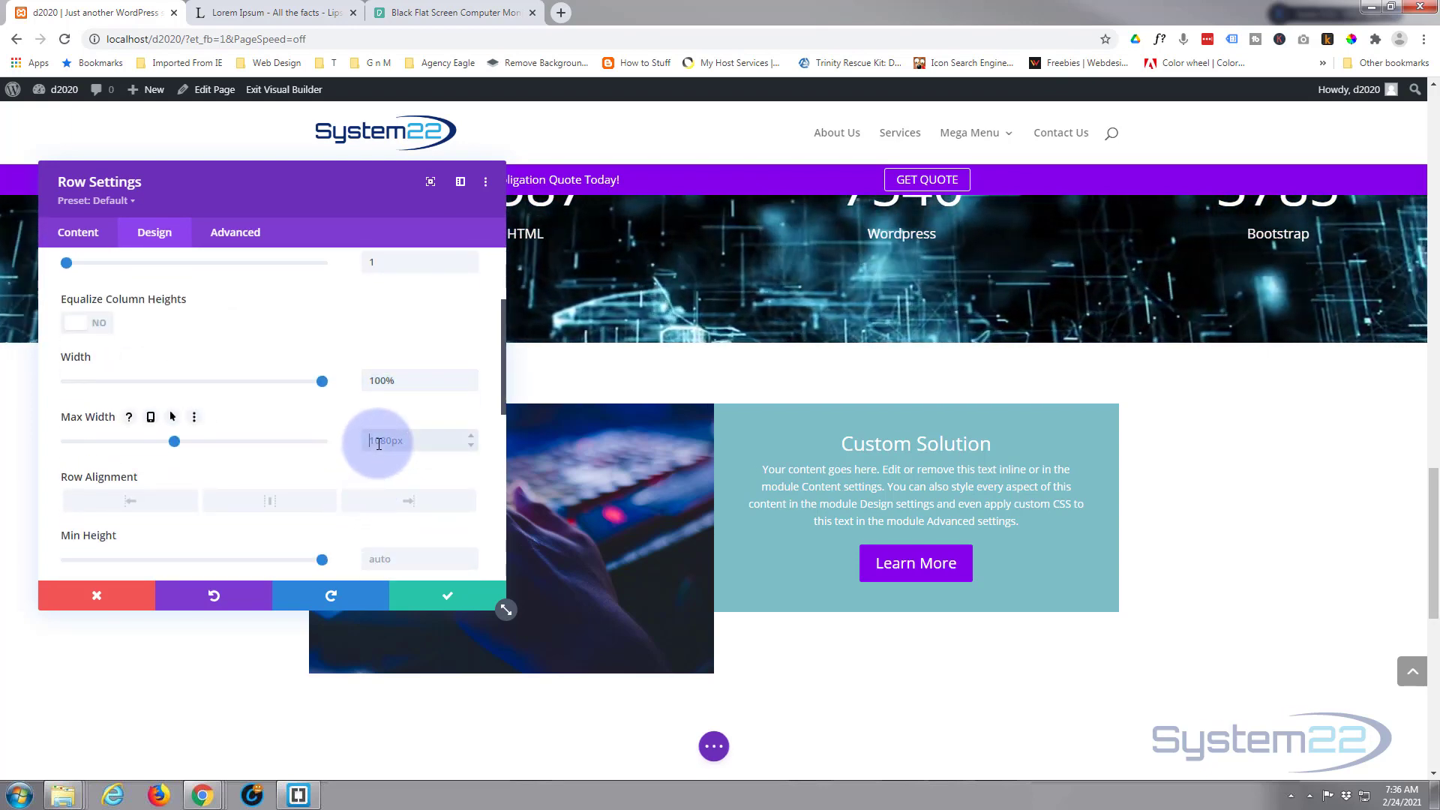
key(ctrl+v)
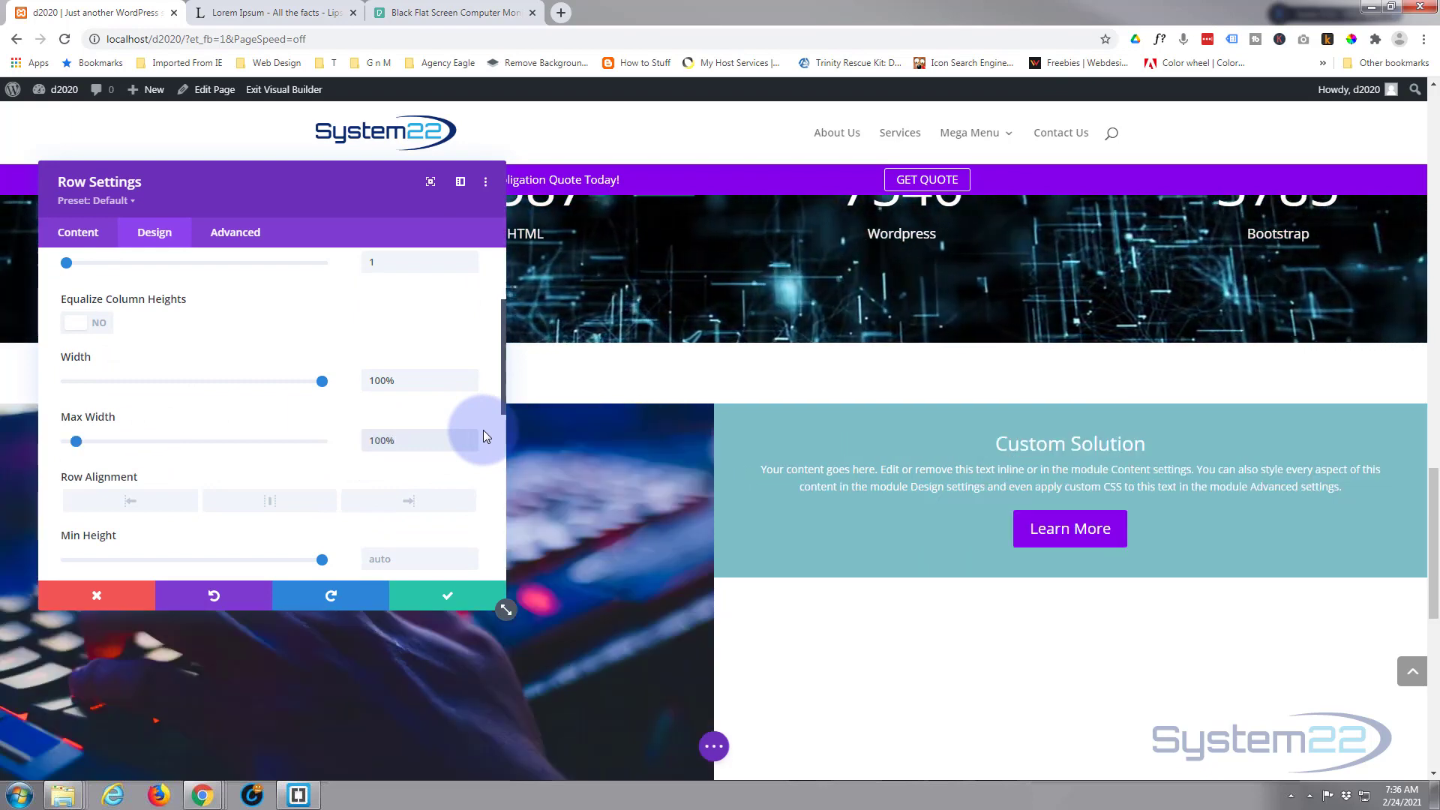
drag(361, 193, 497, 70)
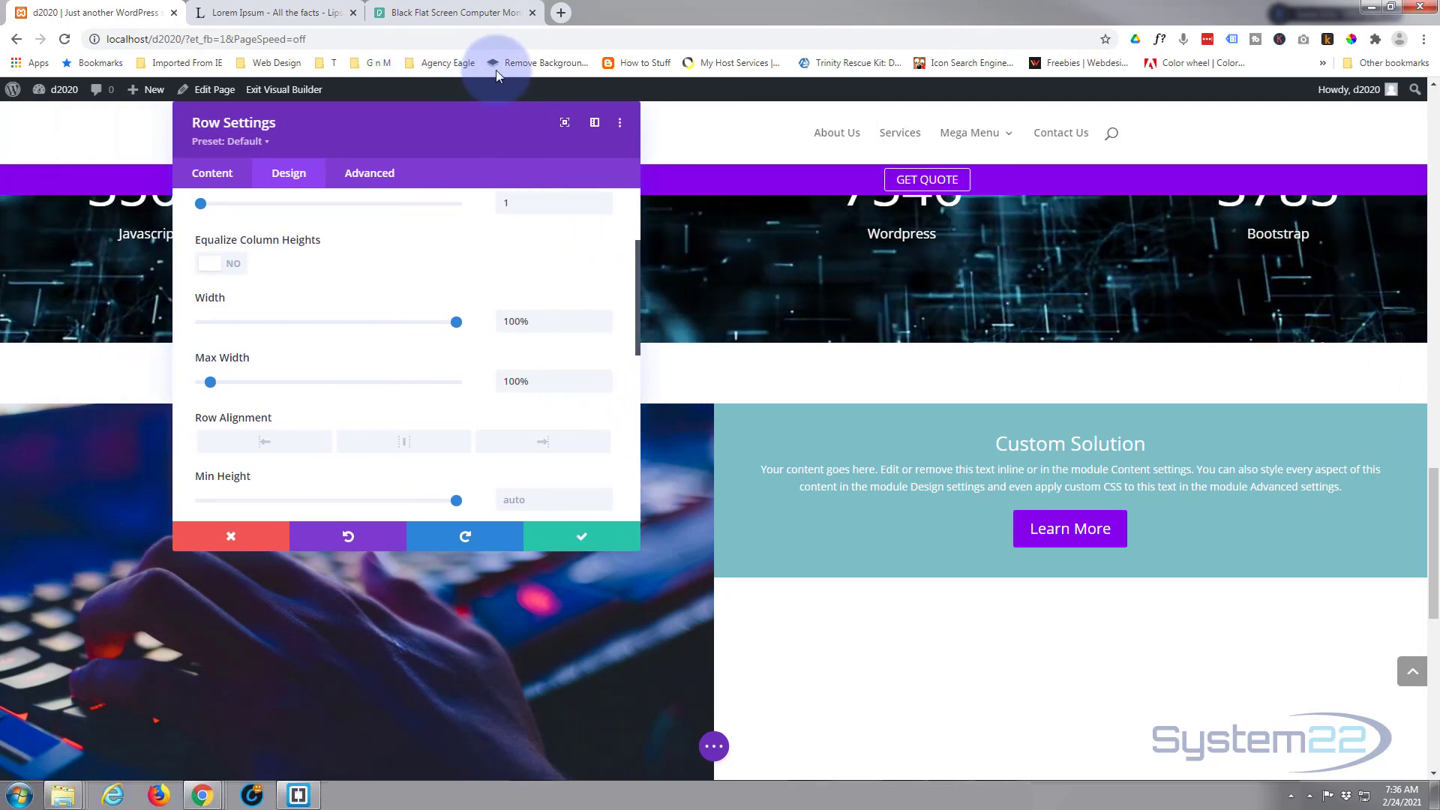
Save the row sizing, then set the row's top and bottom padding to 0px and save
click(598, 544)
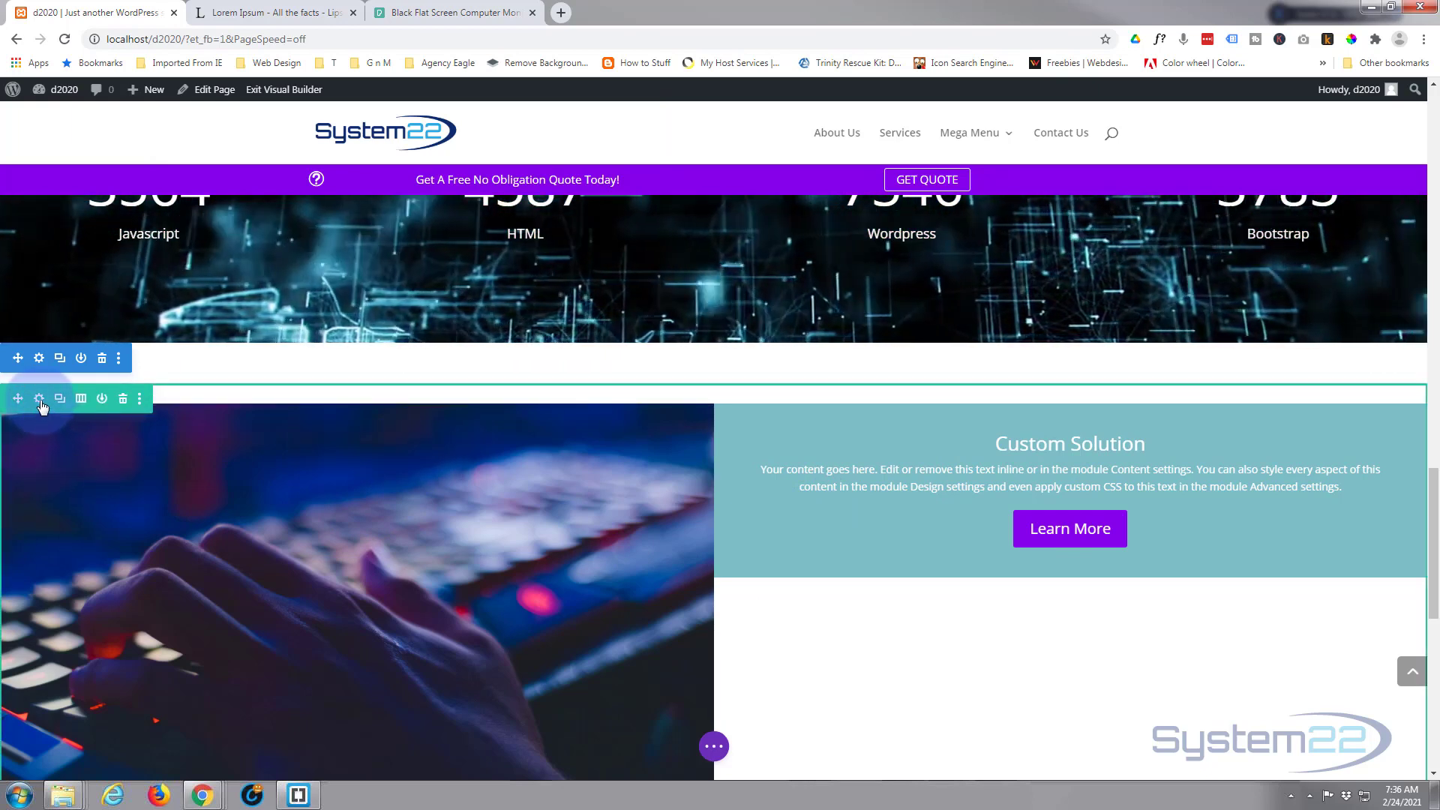
click(40, 400)
click(289, 174)
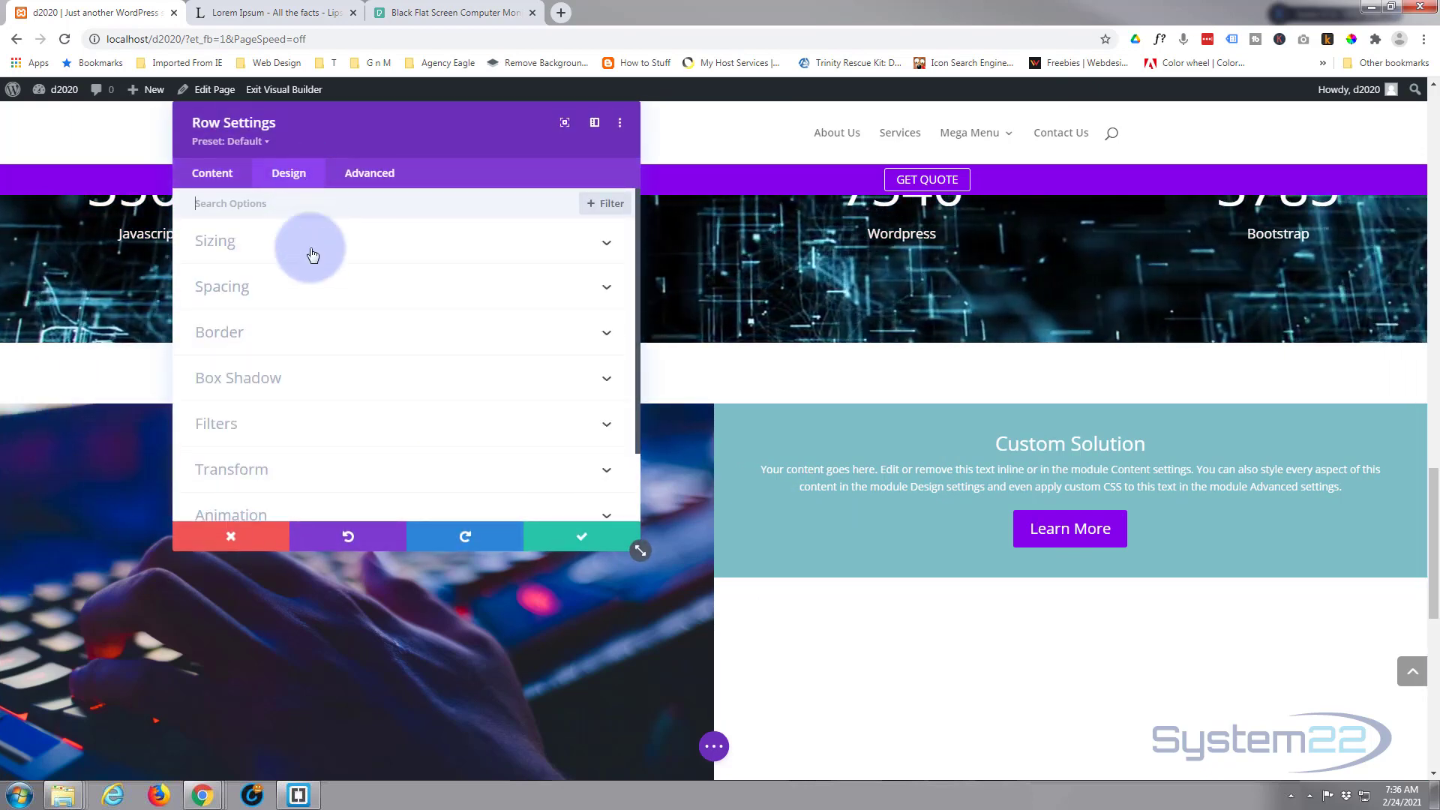
click(338, 288)
scroll(340, 300, down, 1)
click(222, 339)
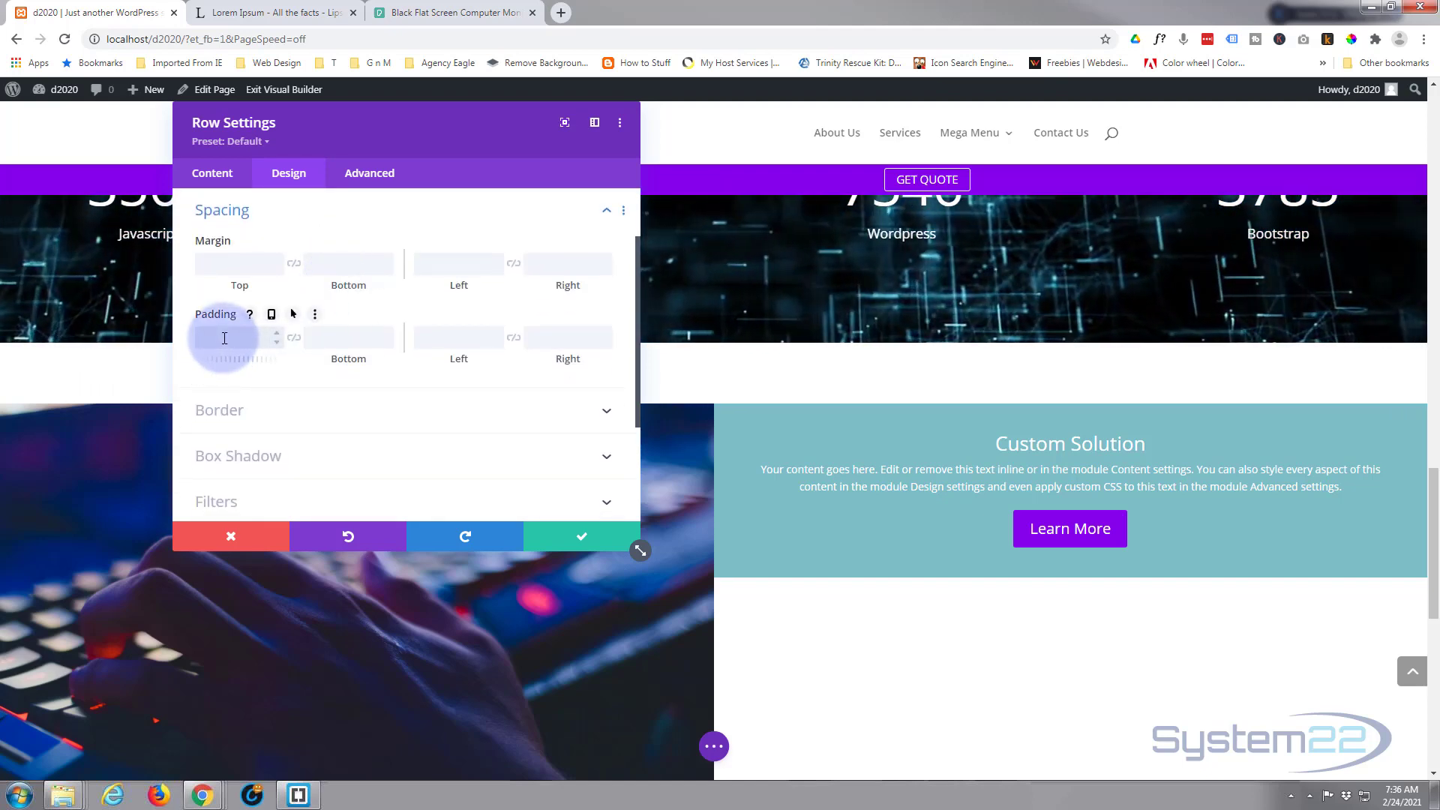
text(0px)
click(292, 338)
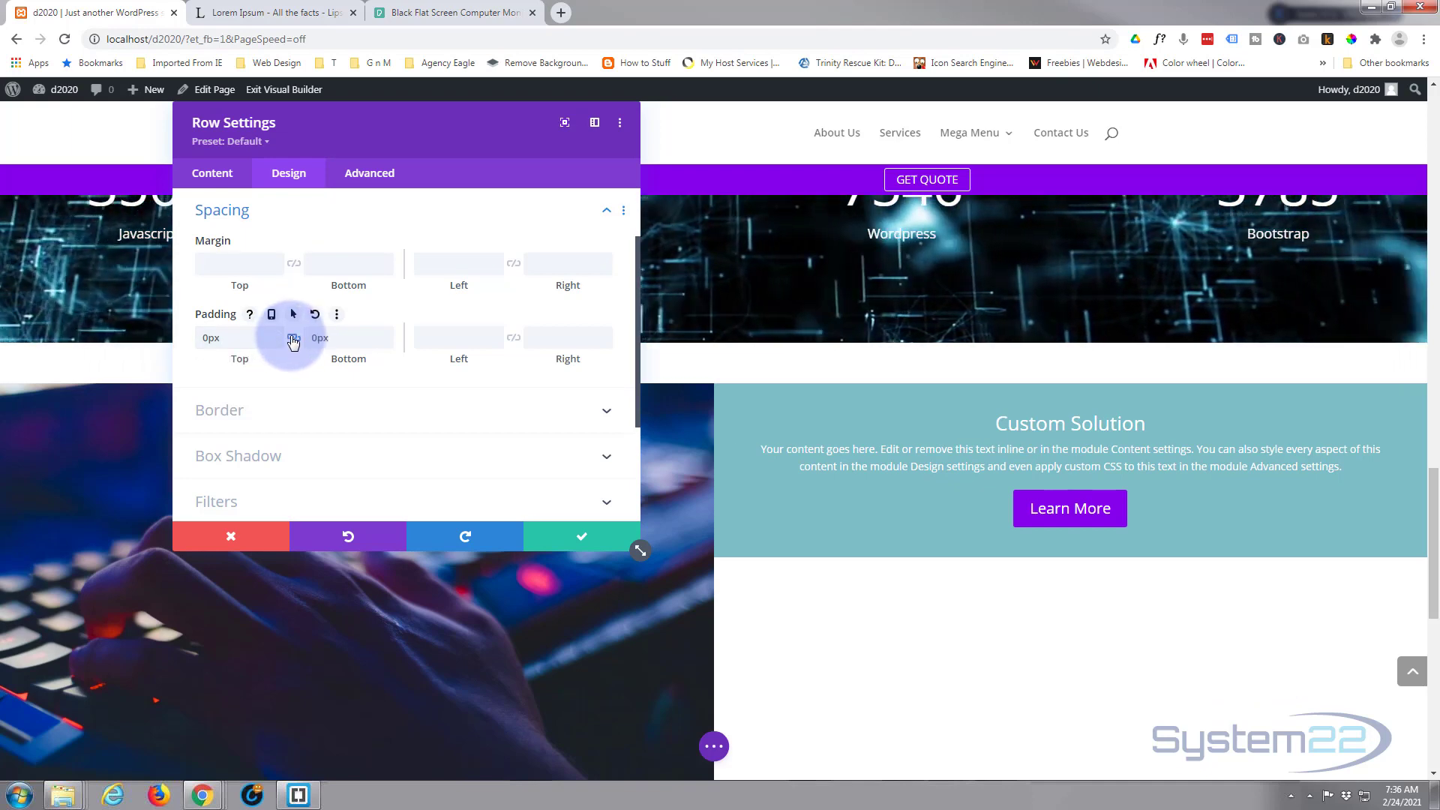
click(584, 547)
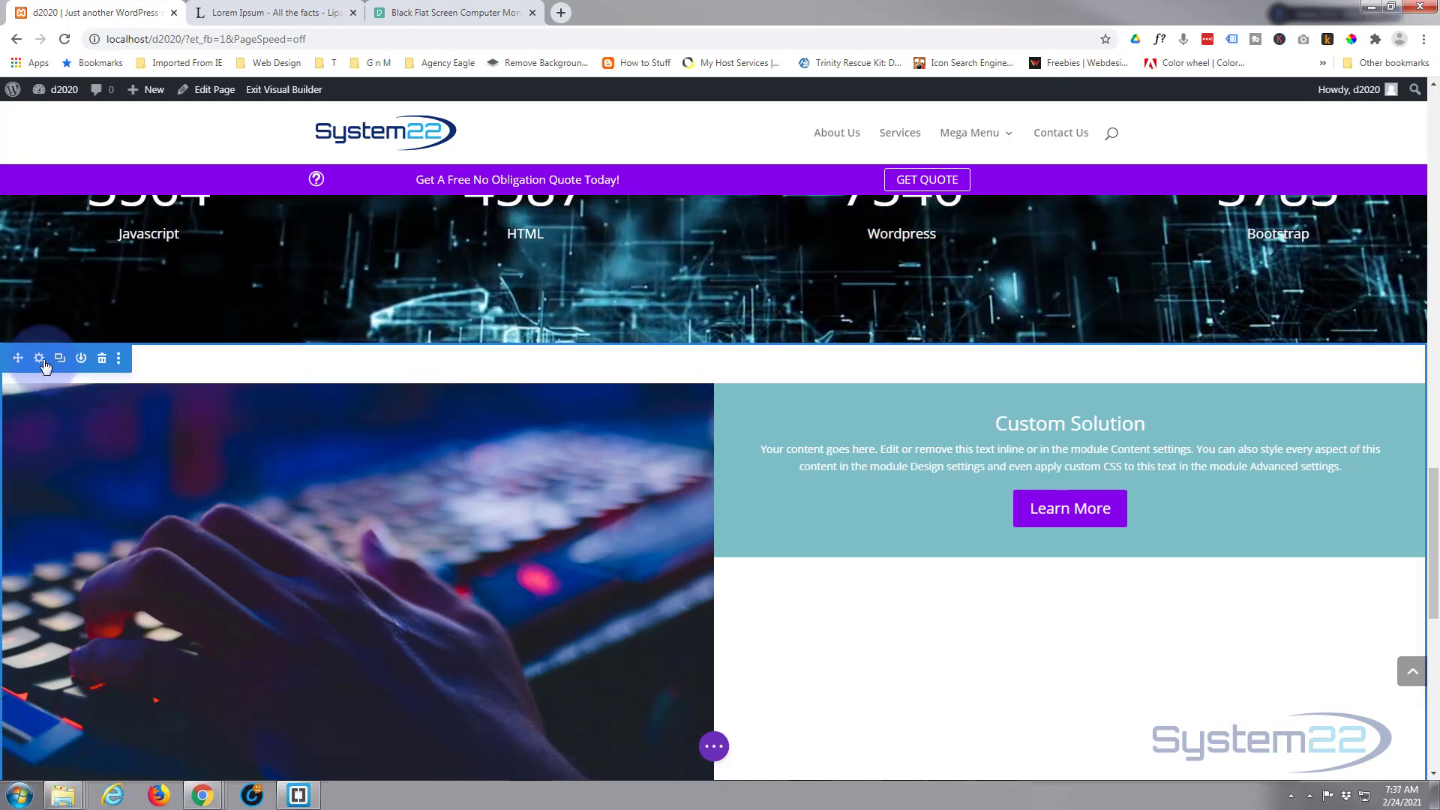
Set the section's top padding to 0px, link bottom padding to match, and save
click(40, 360)
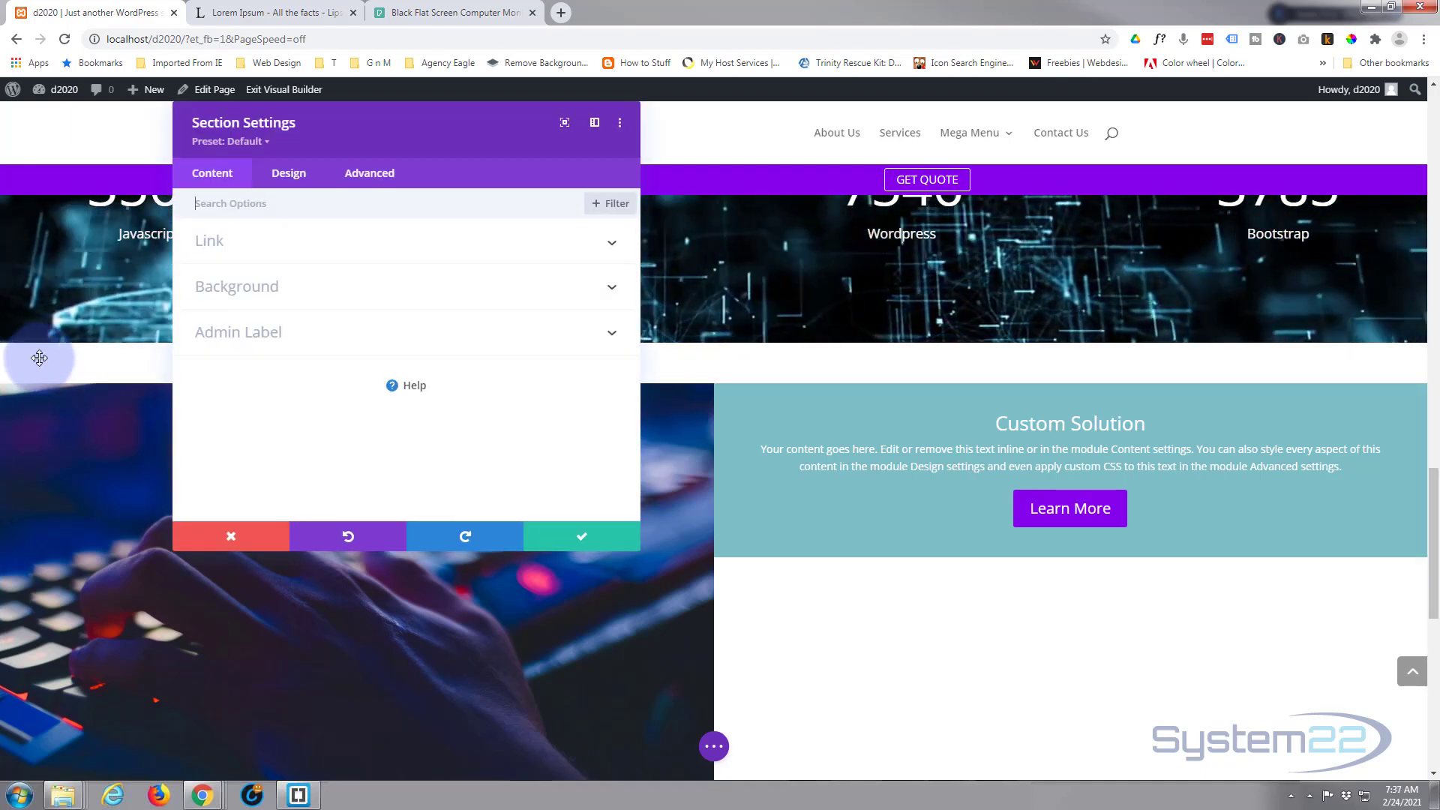
click(285, 174)
click(334, 333)
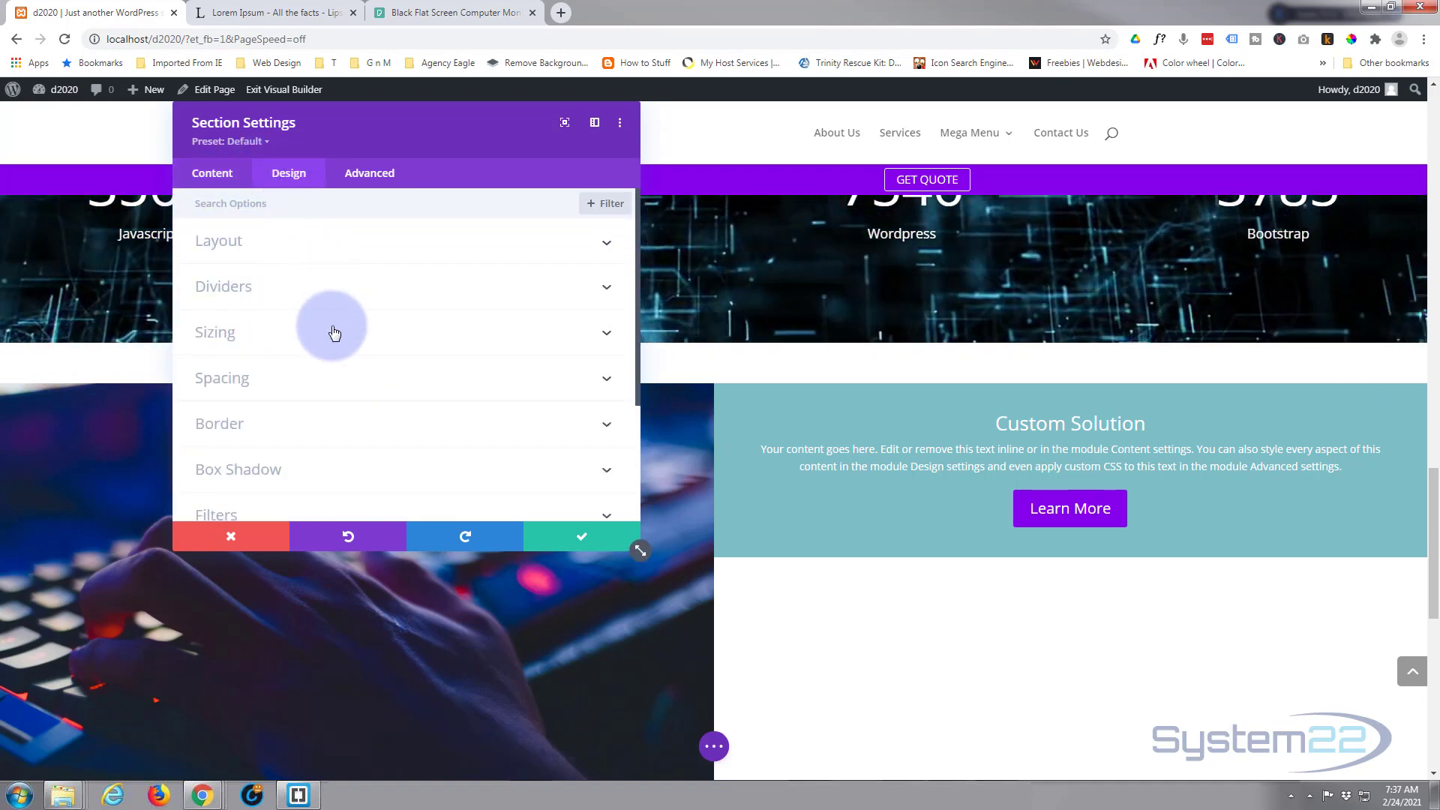
click(331, 386)
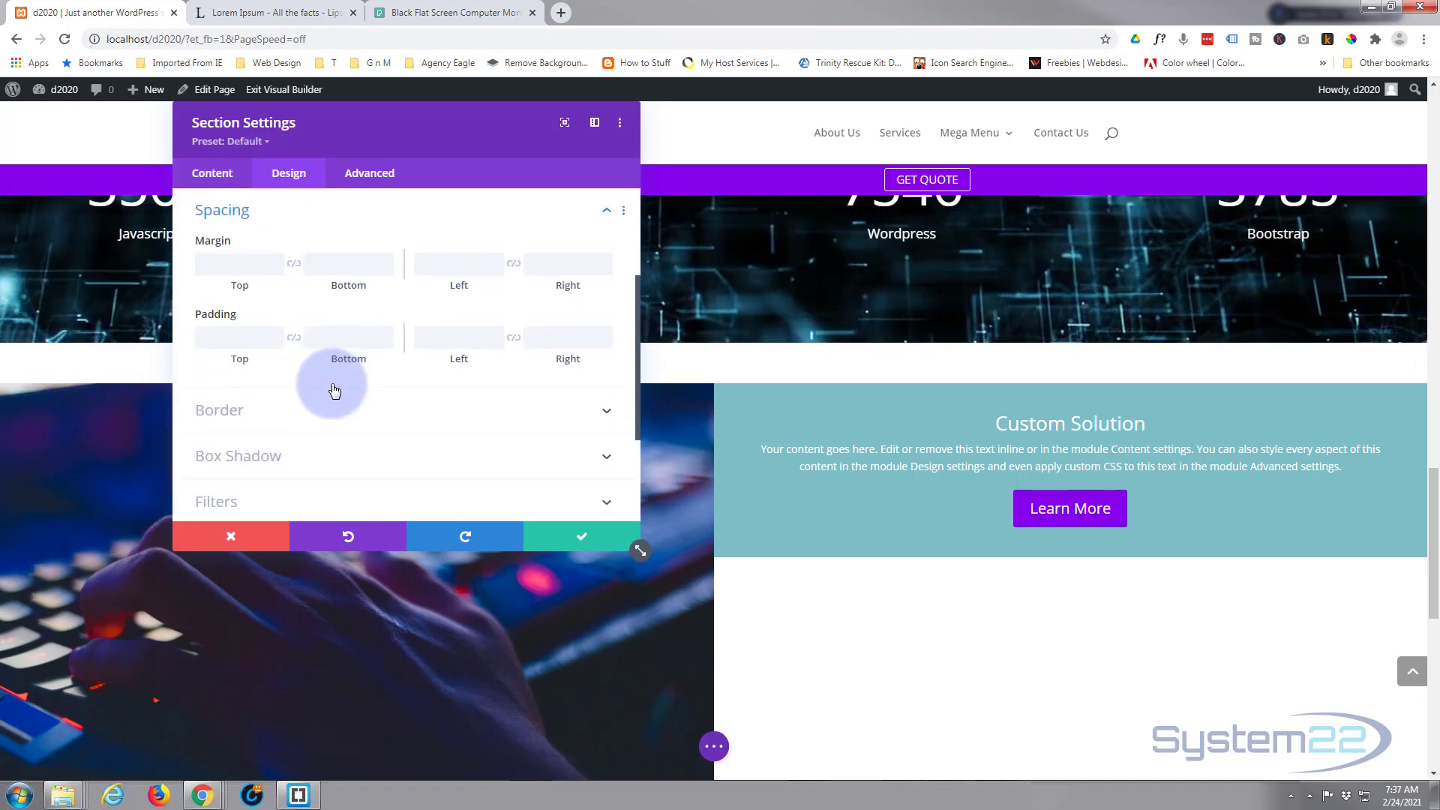
click(226, 339)
text(0px)
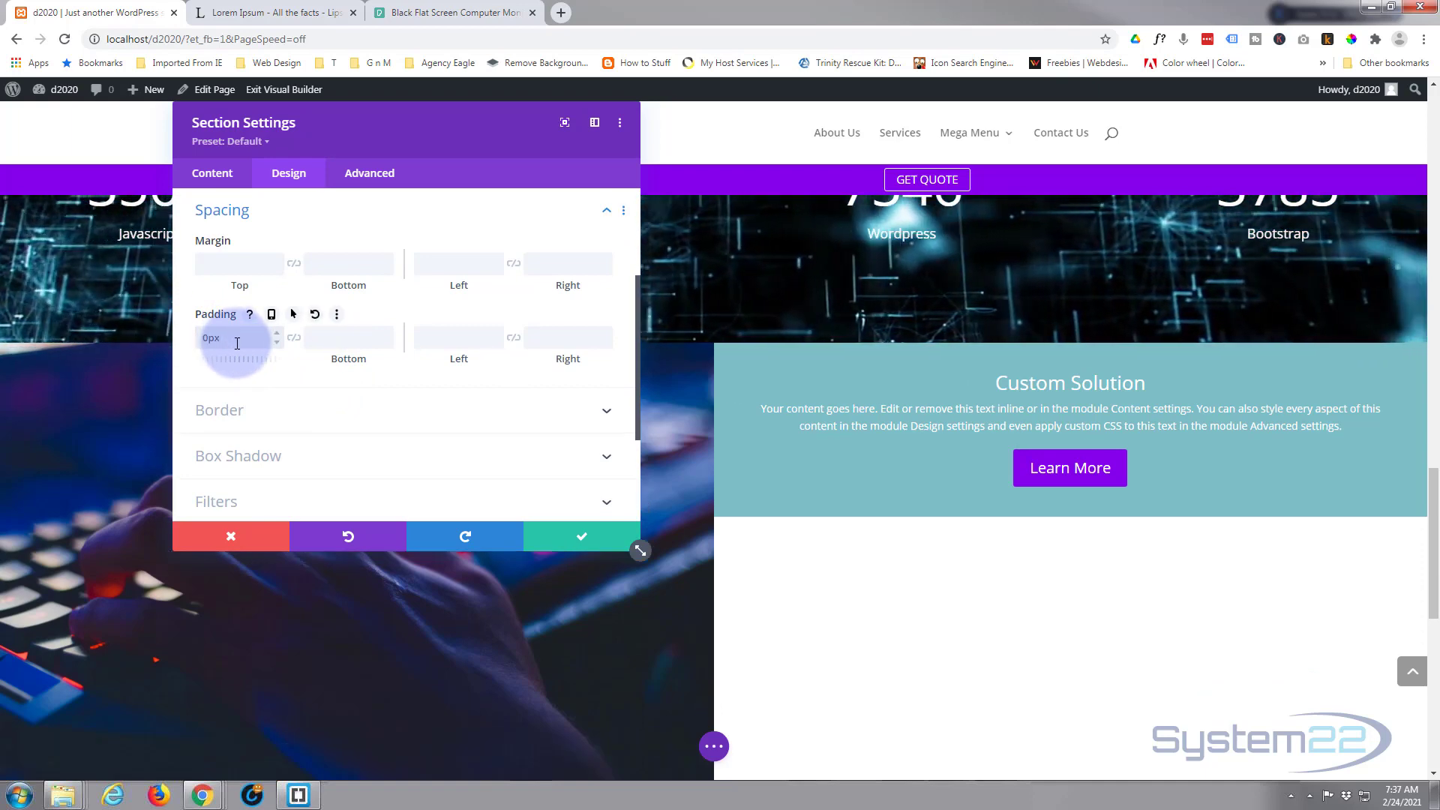
click(293, 338)
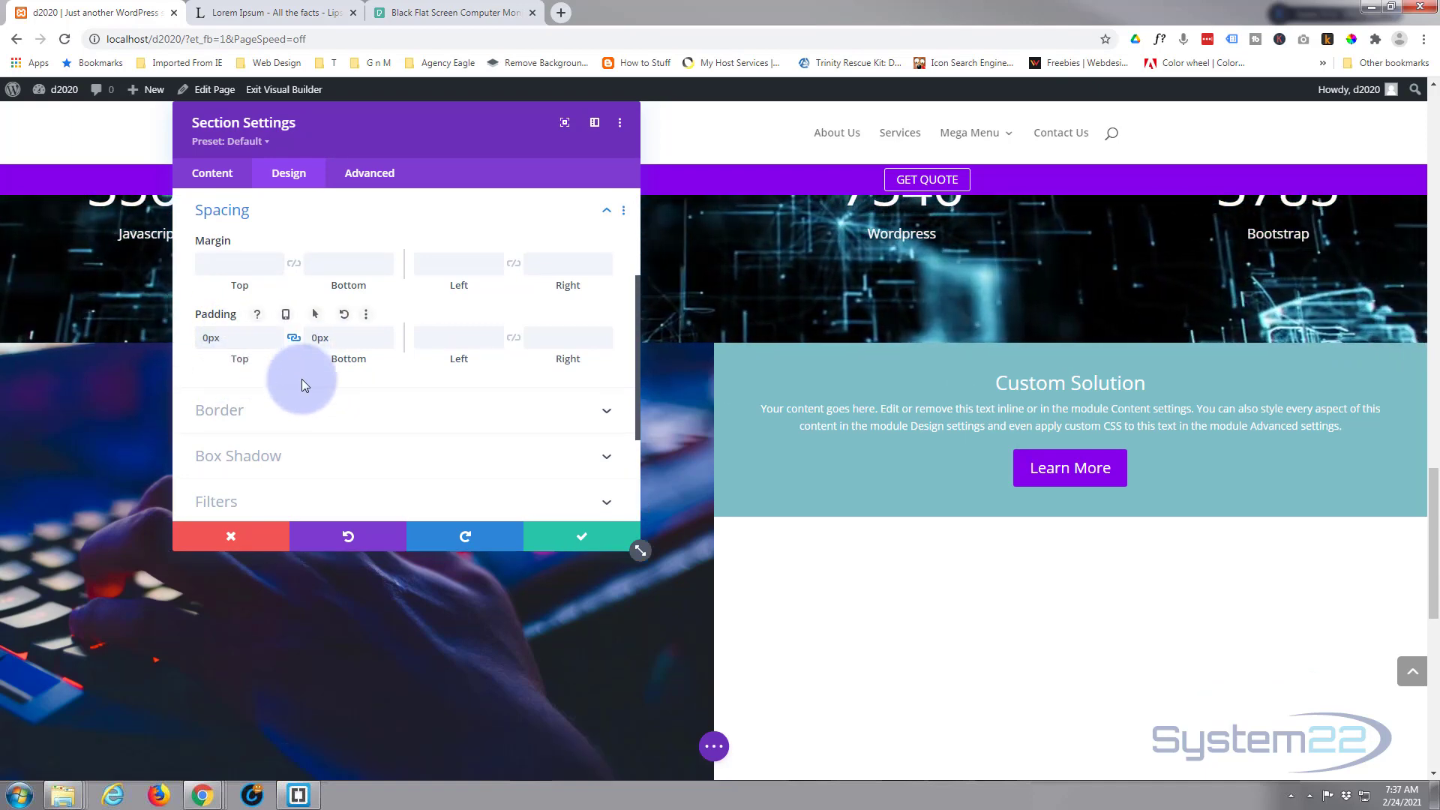
click(539, 512)
click(565, 540)
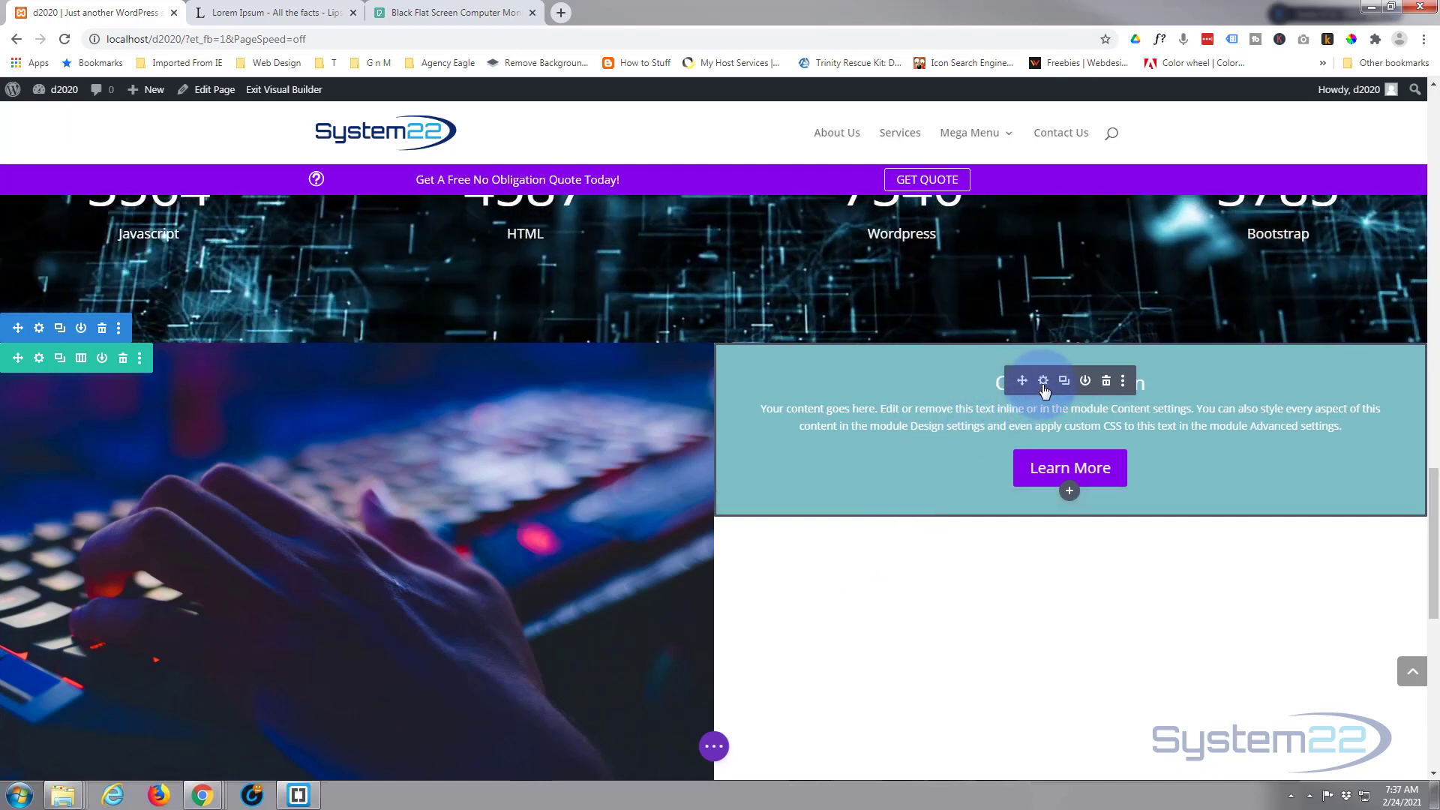
Delete the teal background colour from the Custom Solution call-to-action module
click(1043, 381)
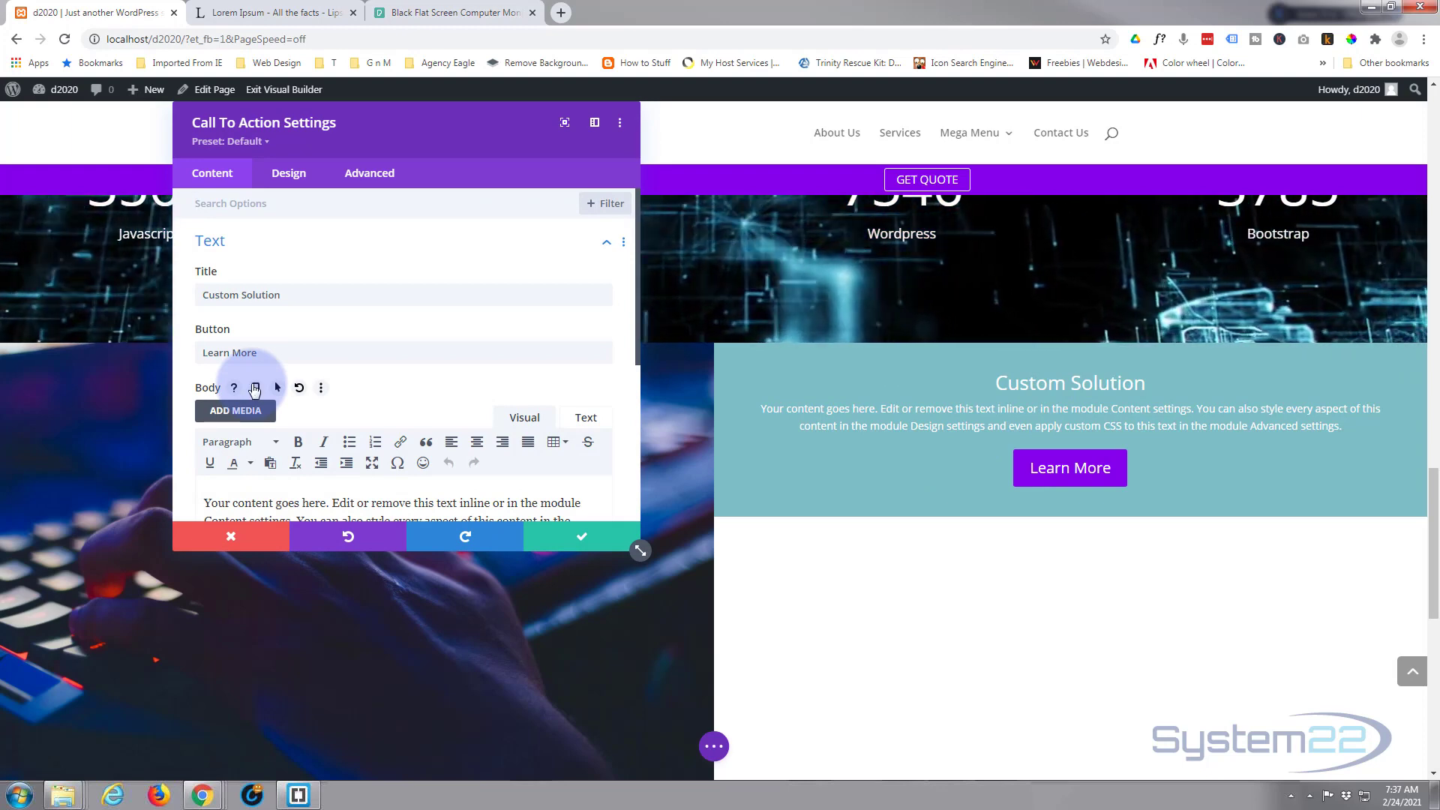
scroll(257, 388, down, 4)
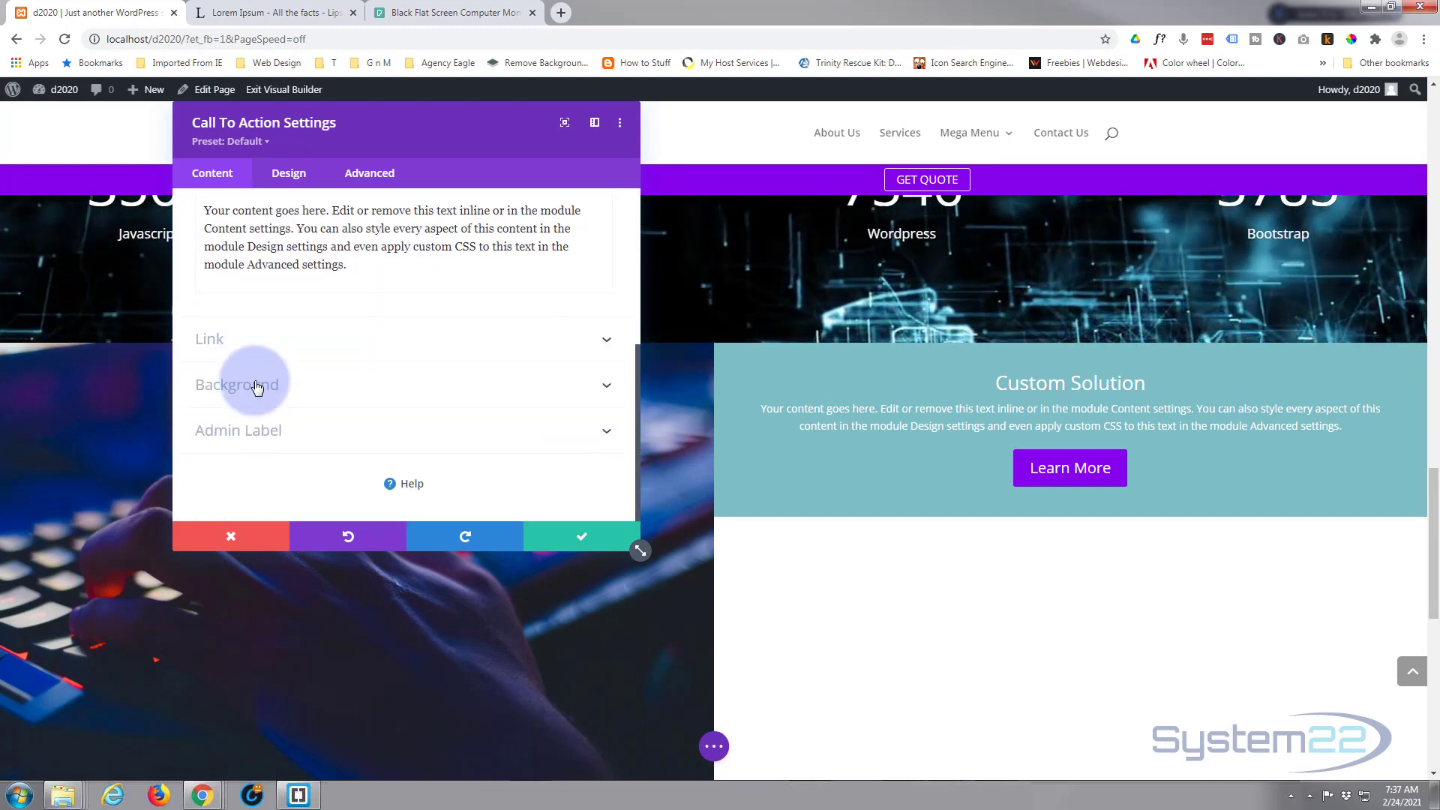
click(289, 386)
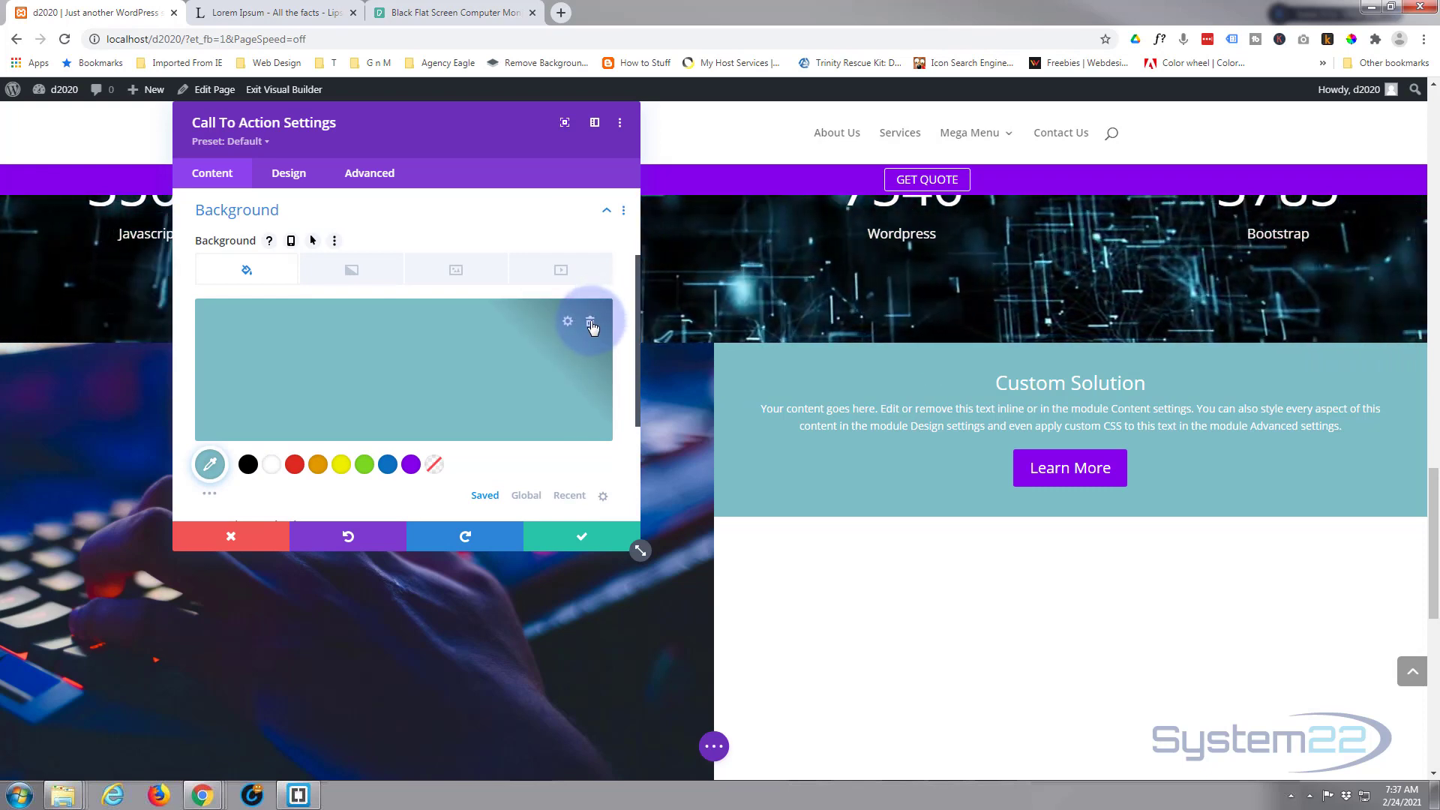
click(591, 323)
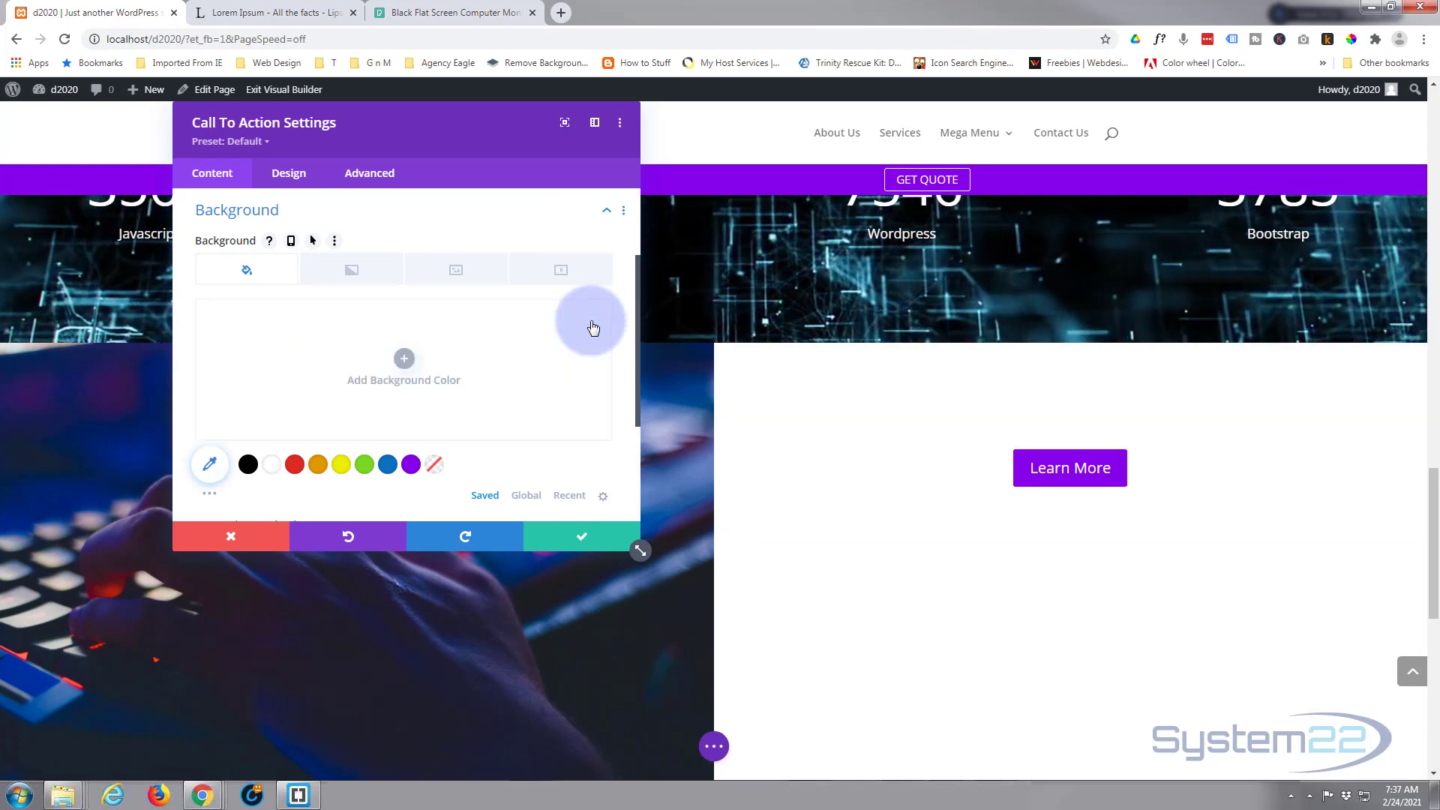
click(296, 177)
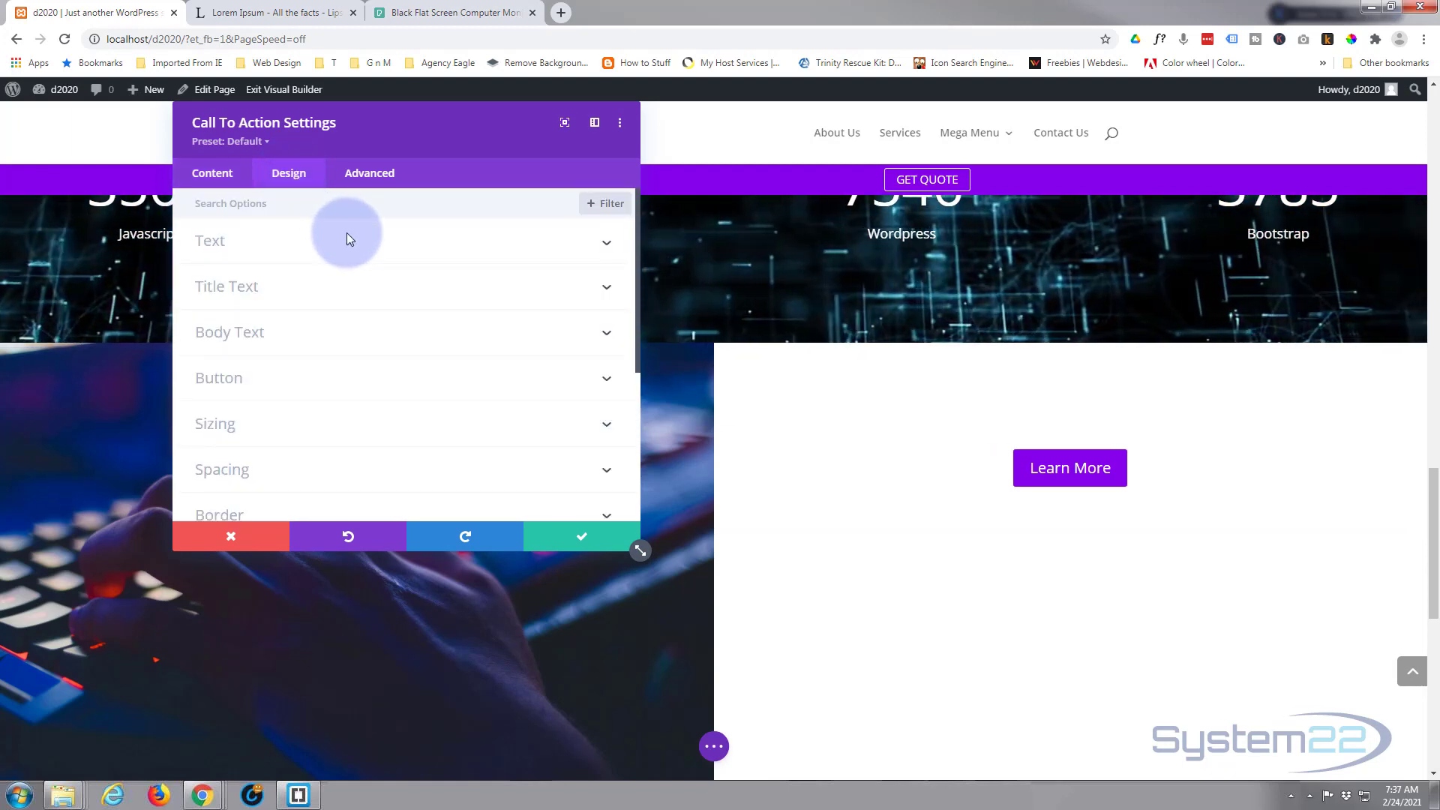
Set the call-to-action's text colour to Dark
click(371, 251)
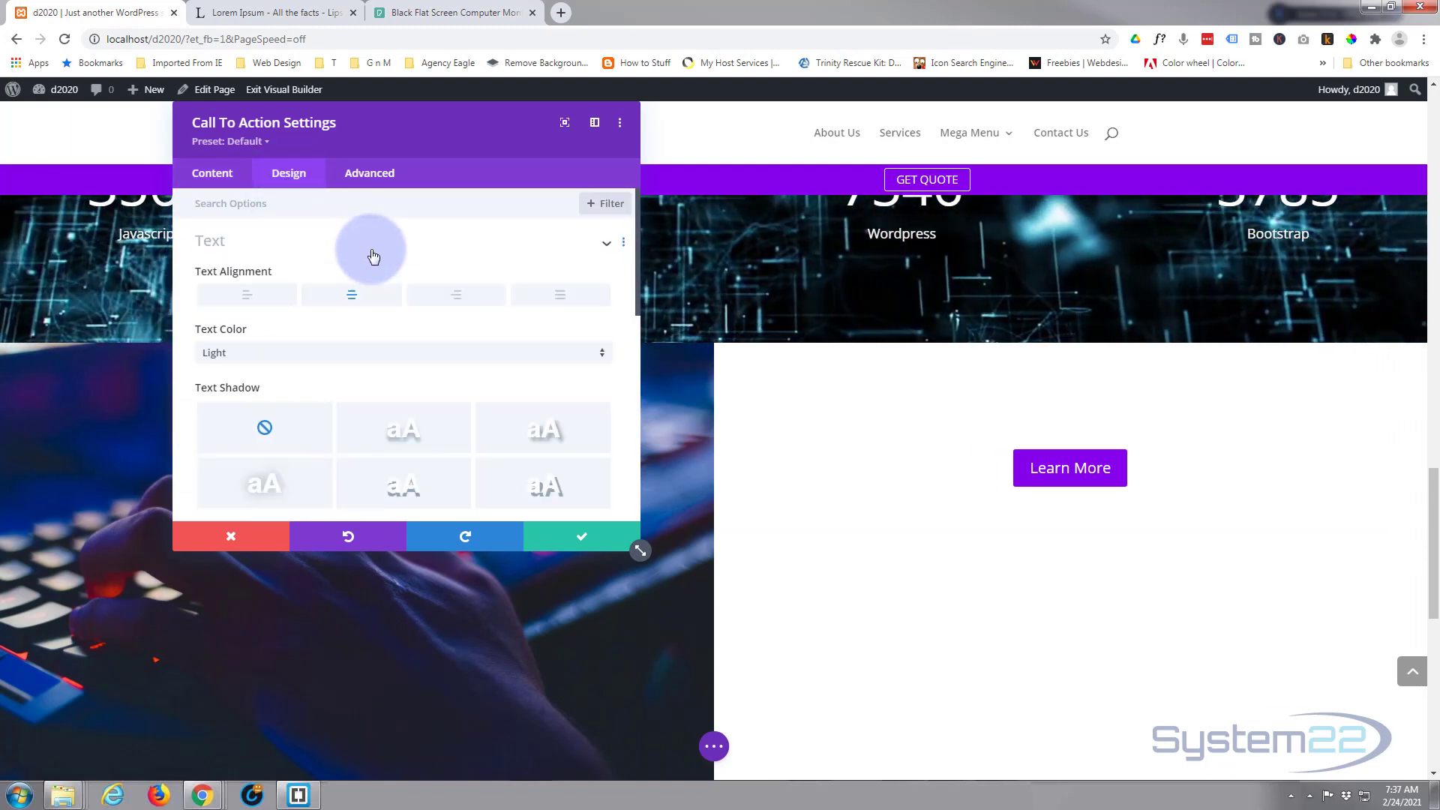
click(322, 364)
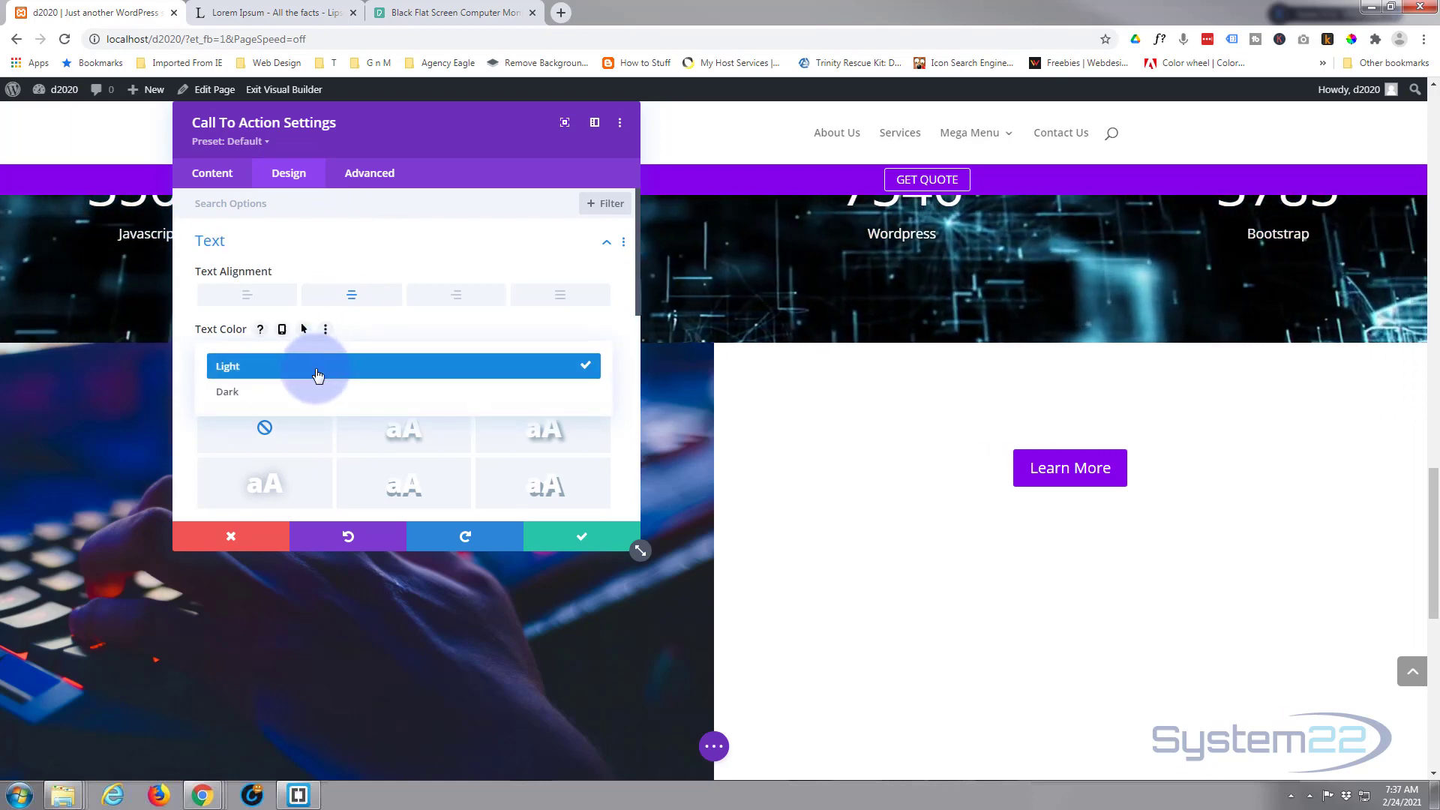
click(315, 393)
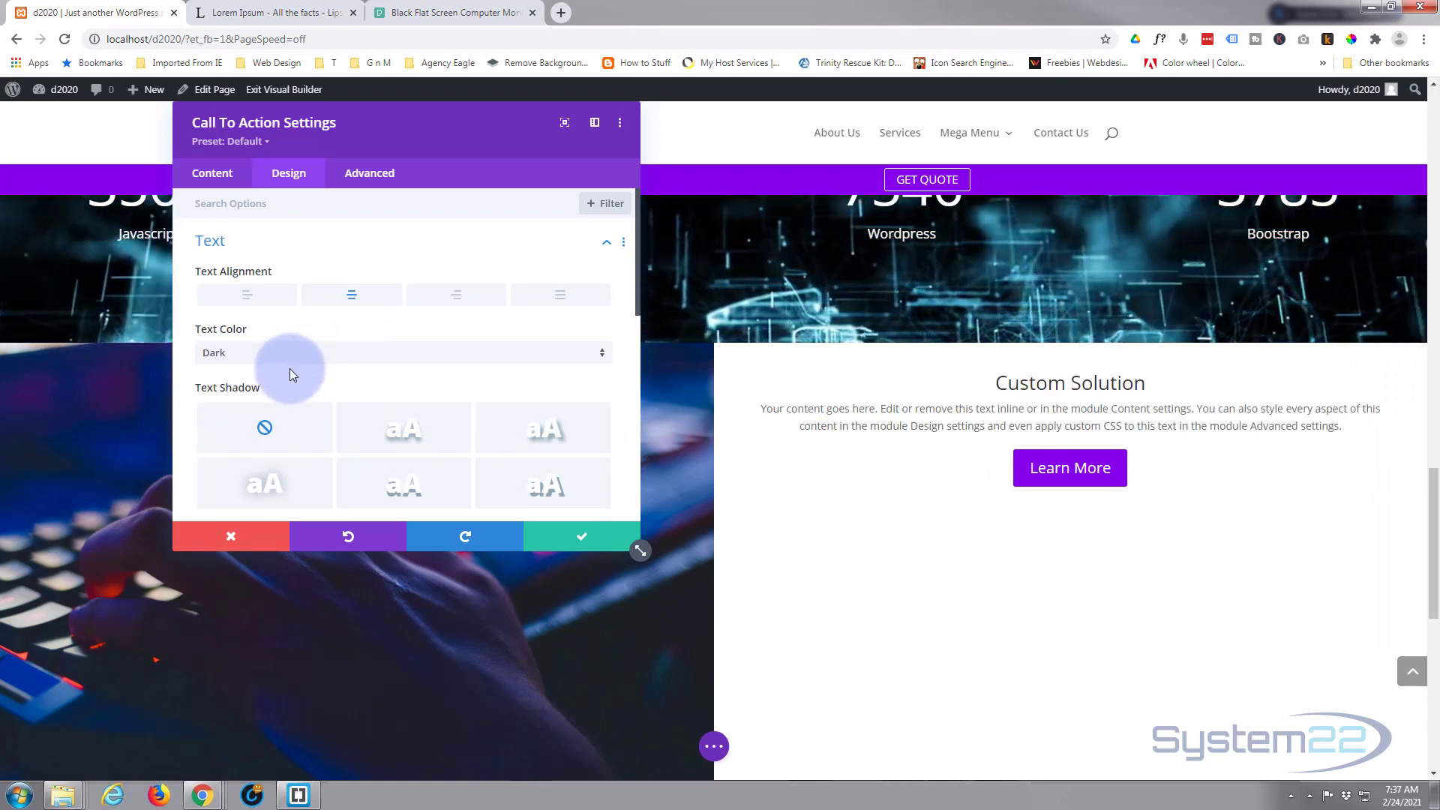
scroll(291, 368, down, 2)
scroll(290, 367, down, 1)
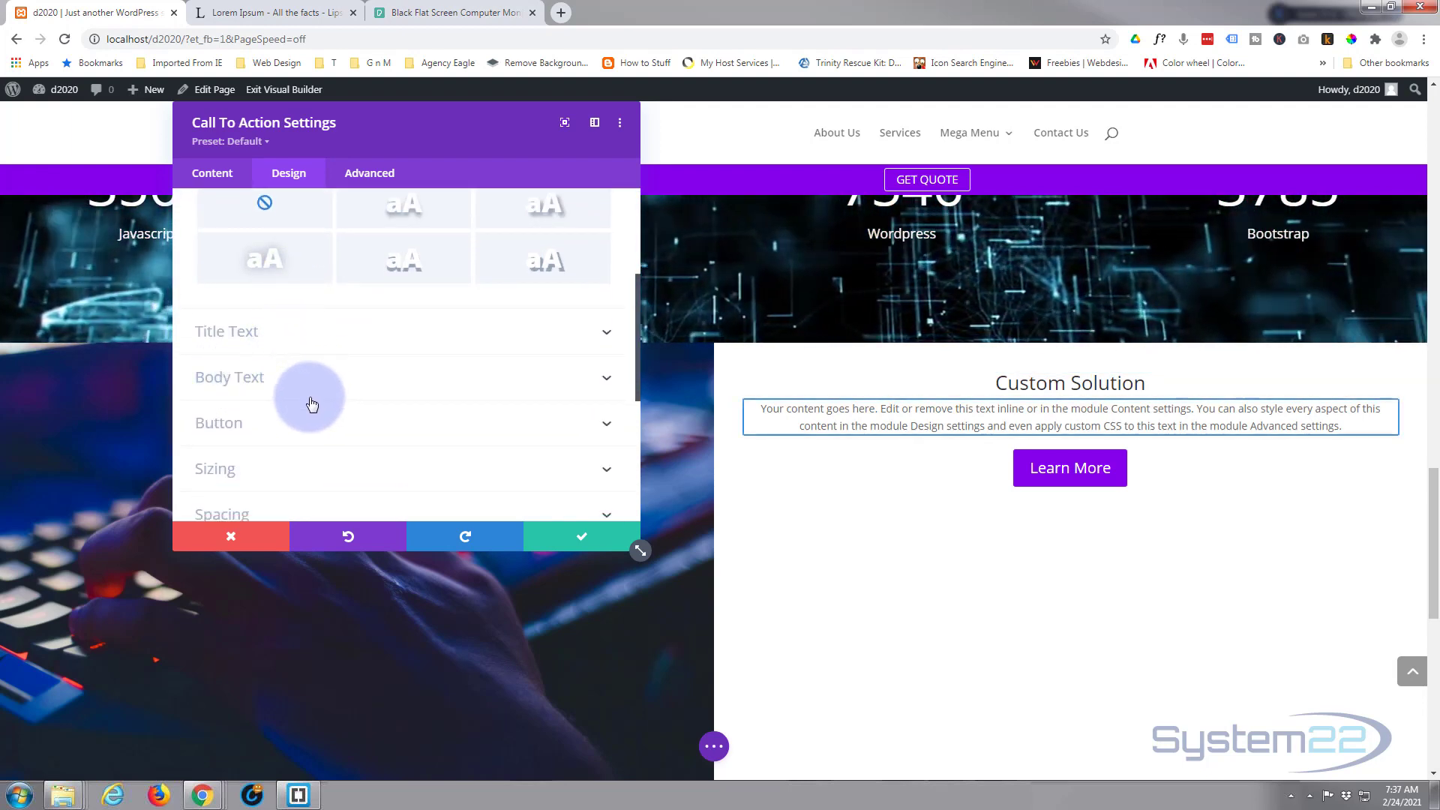
Make the Custom Solution title blue and Semi Bold, with a 2em line height
click(309, 342)
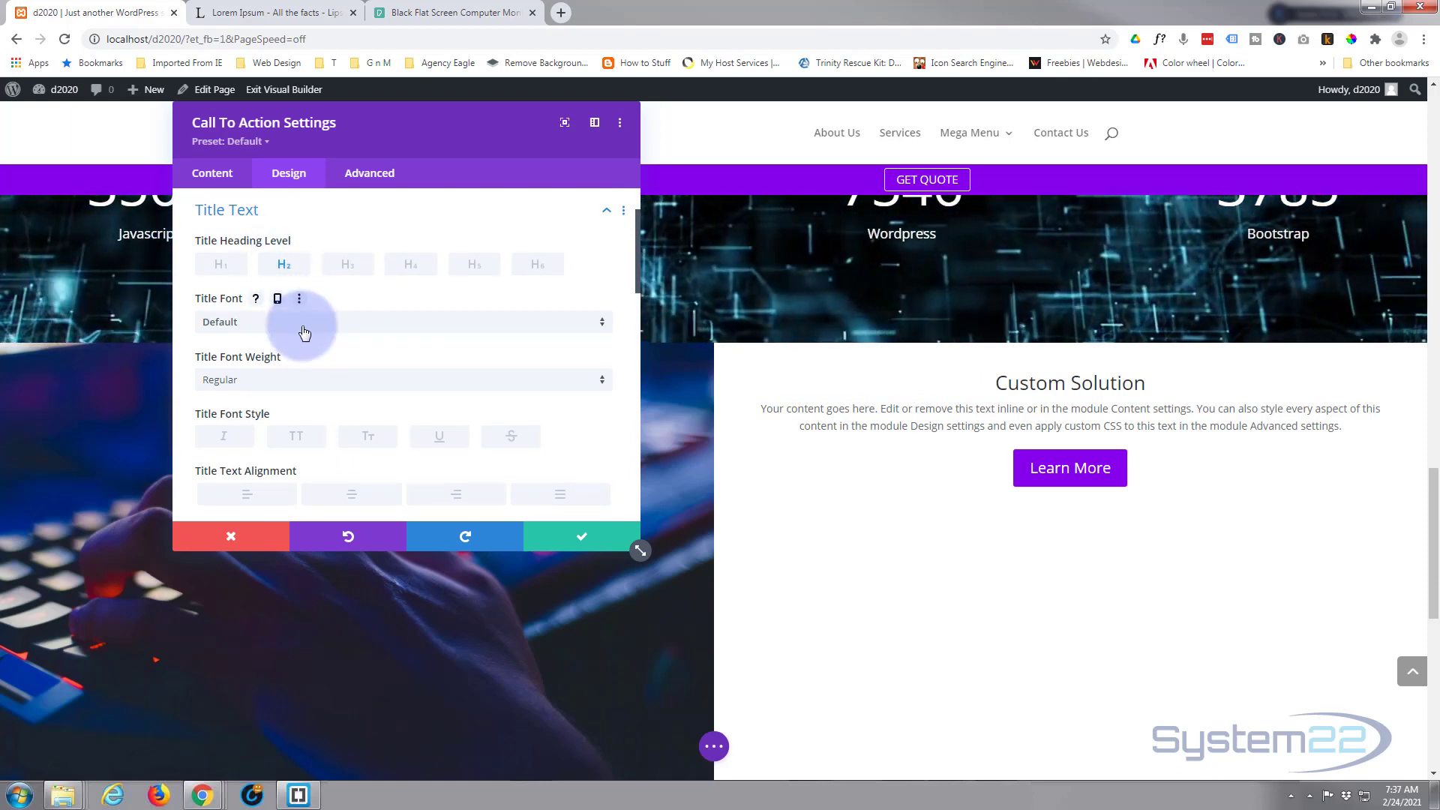
scroll(303, 327, down, 2)
click(387, 412)
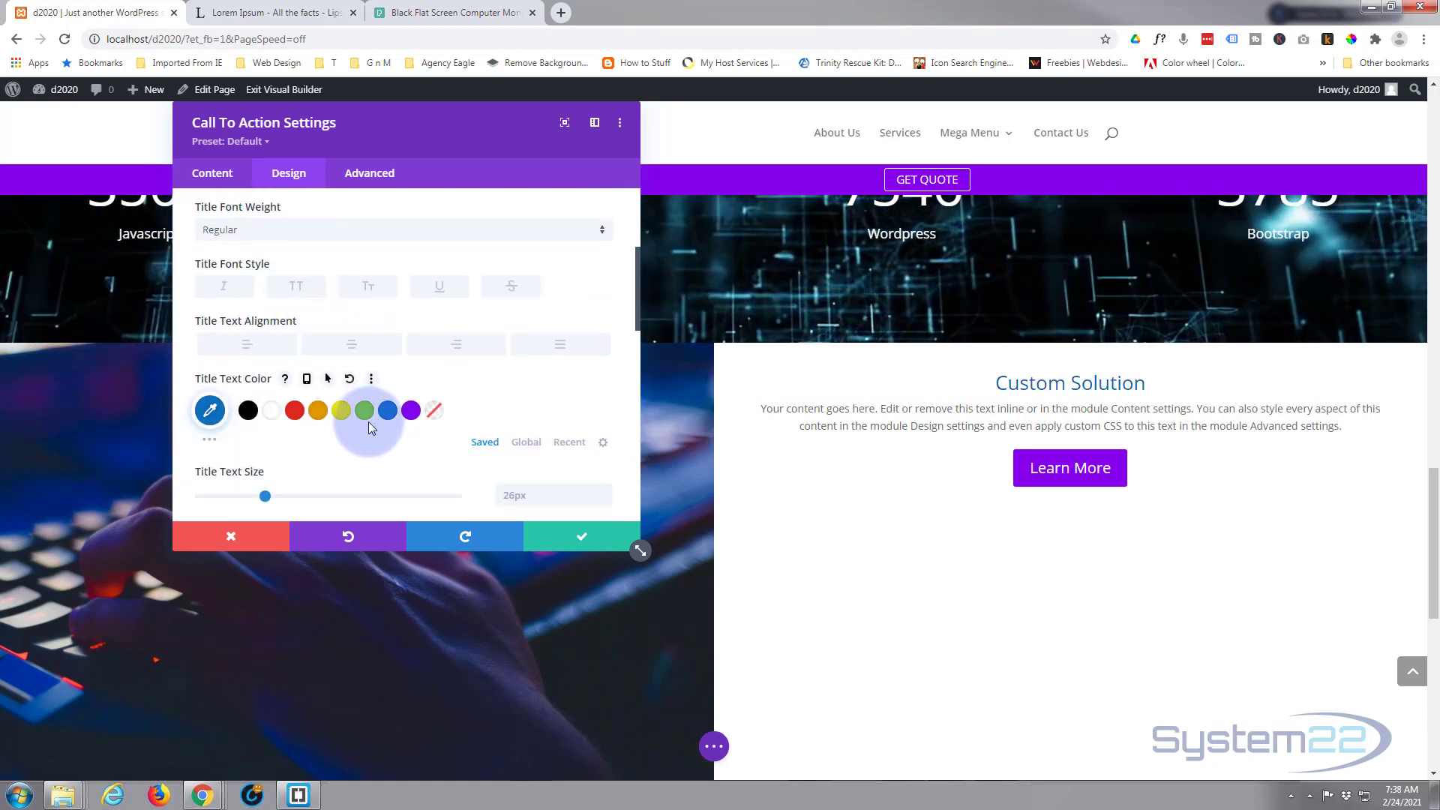
scroll(365, 418, up, 2)
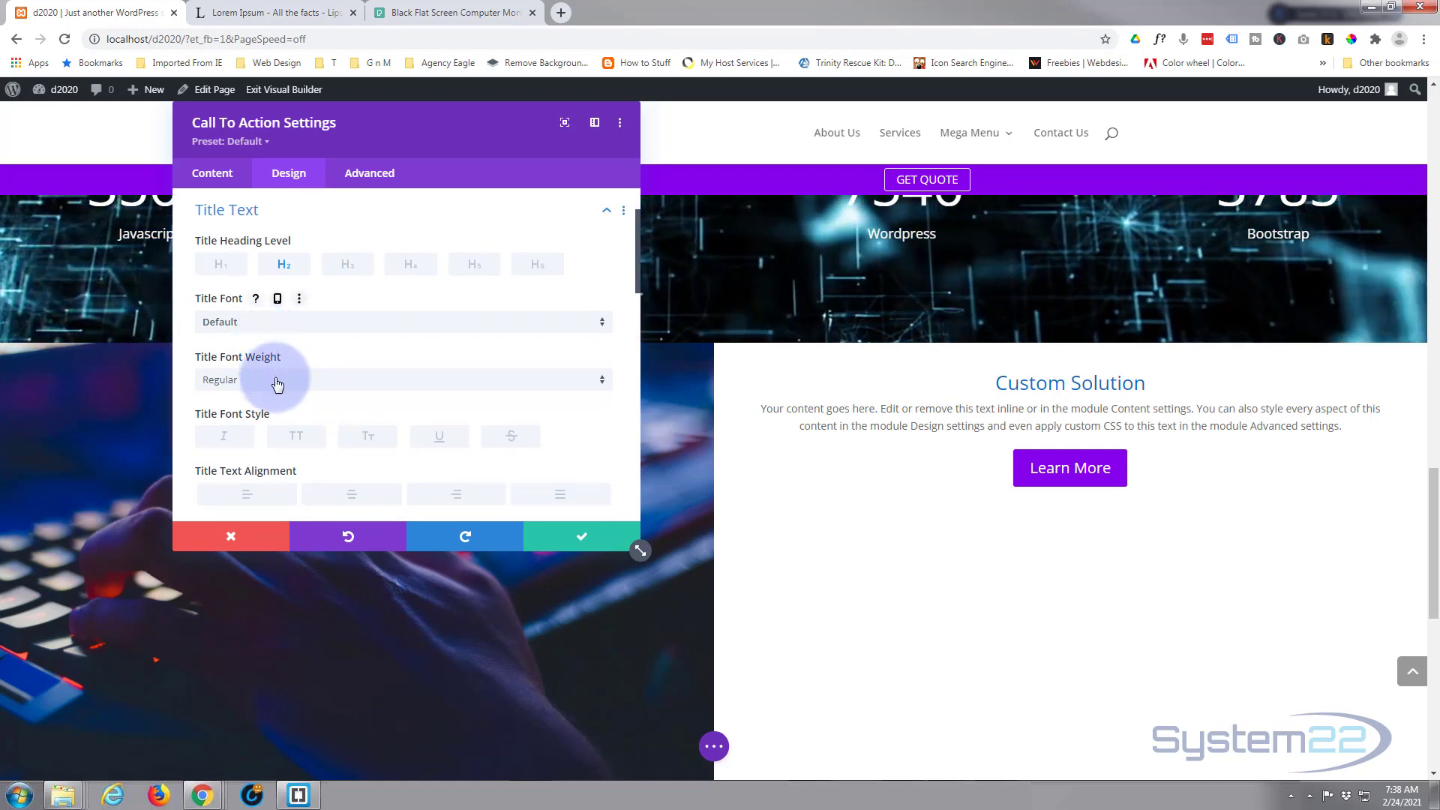
click(277, 381)
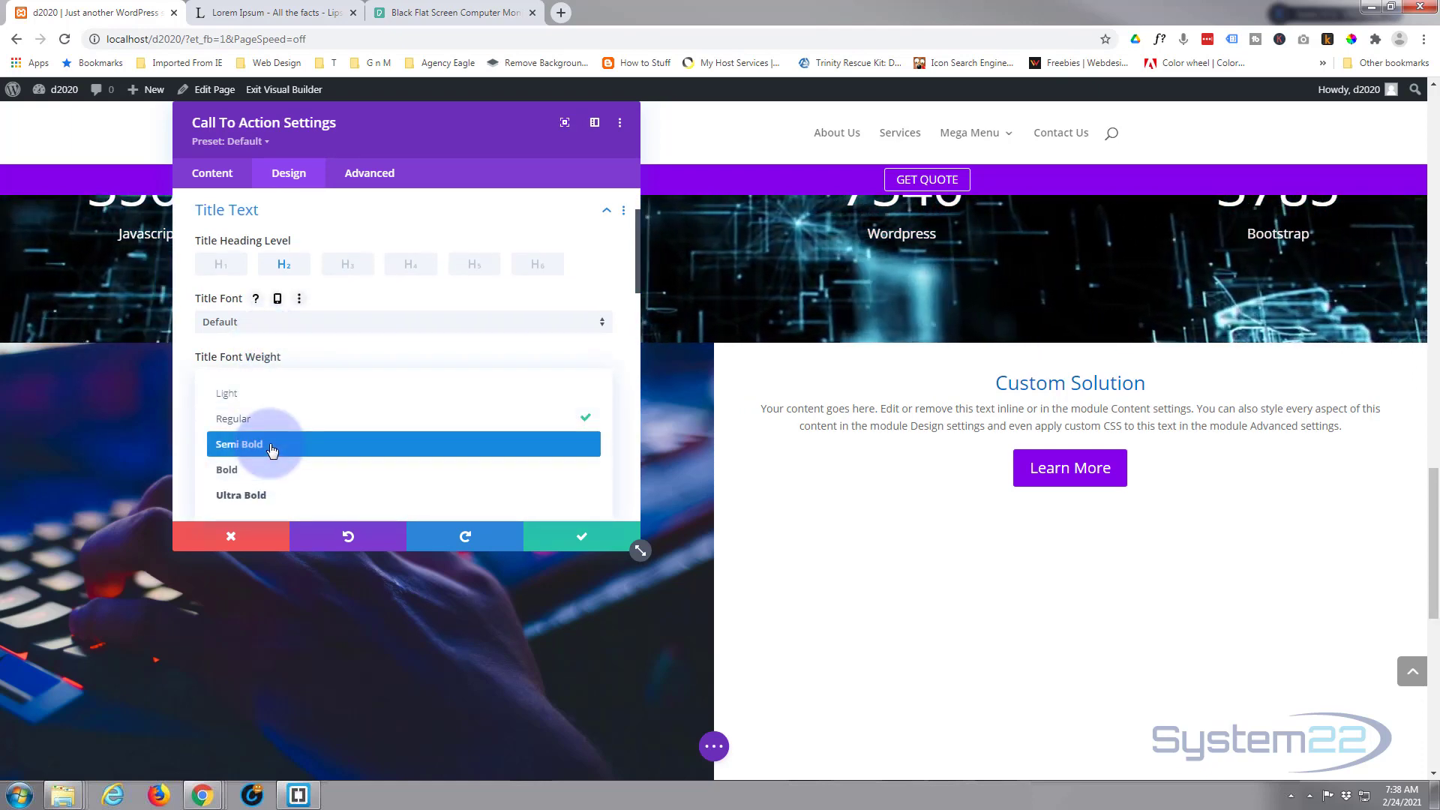
click(271, 446)
scroll(331, 398, down, 2)
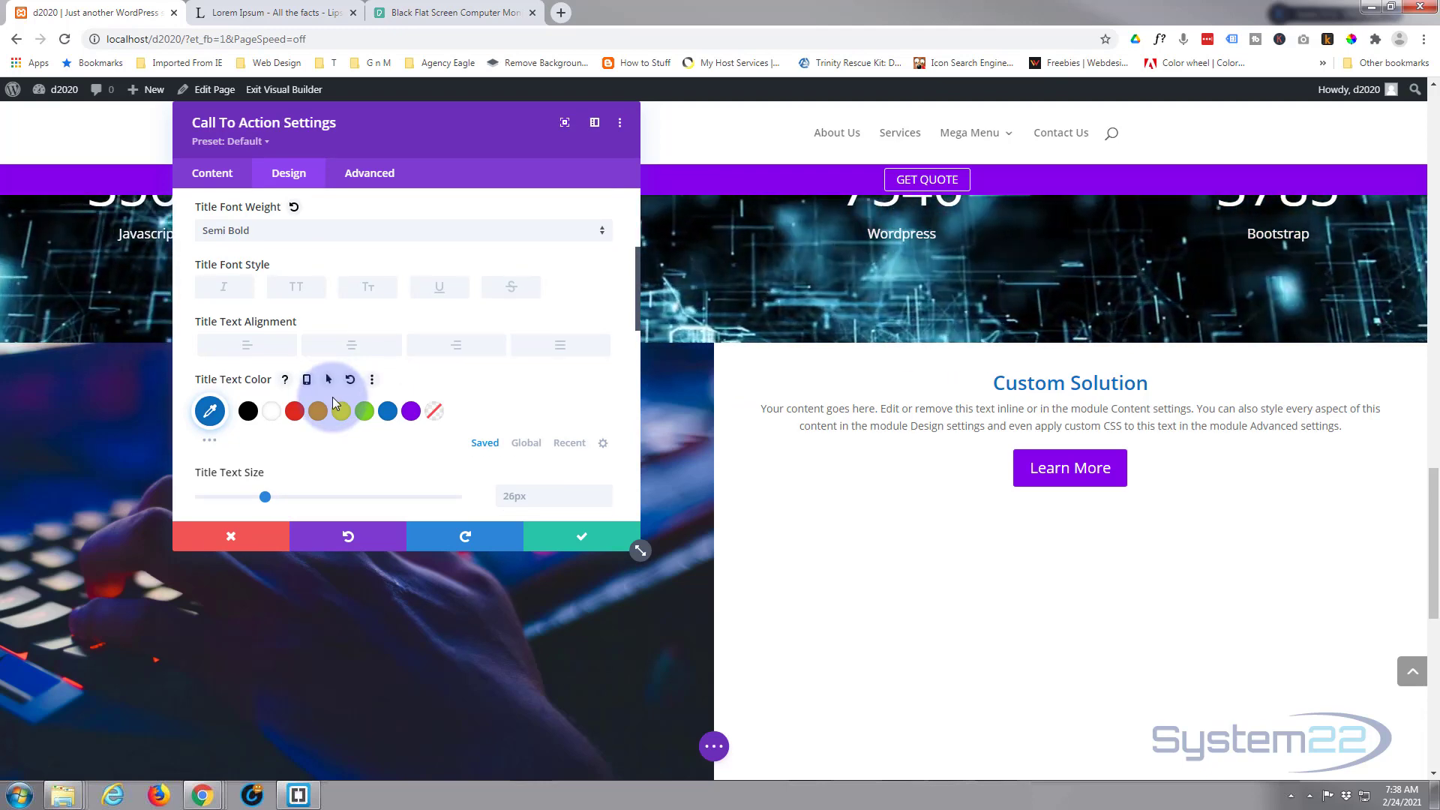
scroll(331, 397, down, 2)
scroll(331, 397, down, 2)
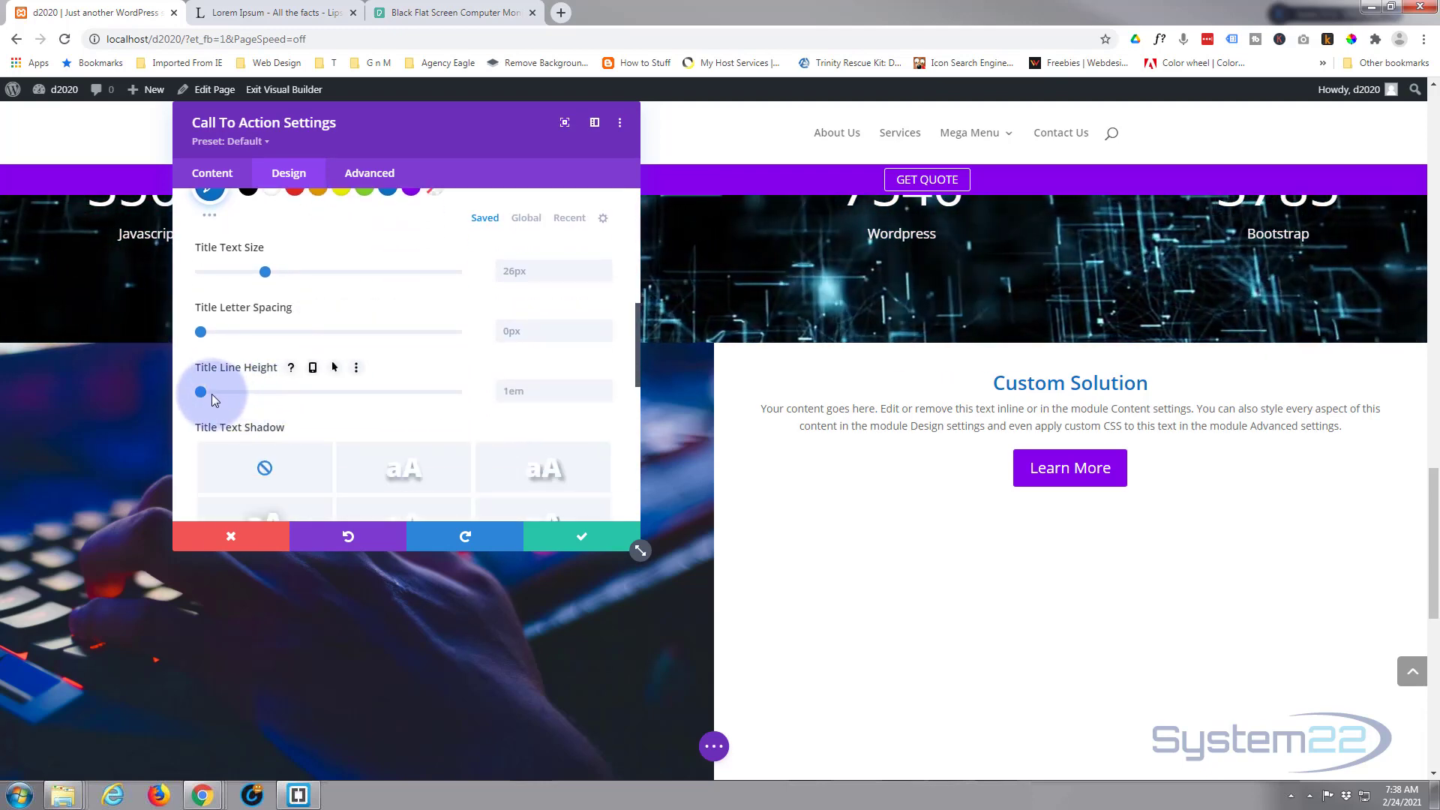
drag(201, 396, 329, 392)
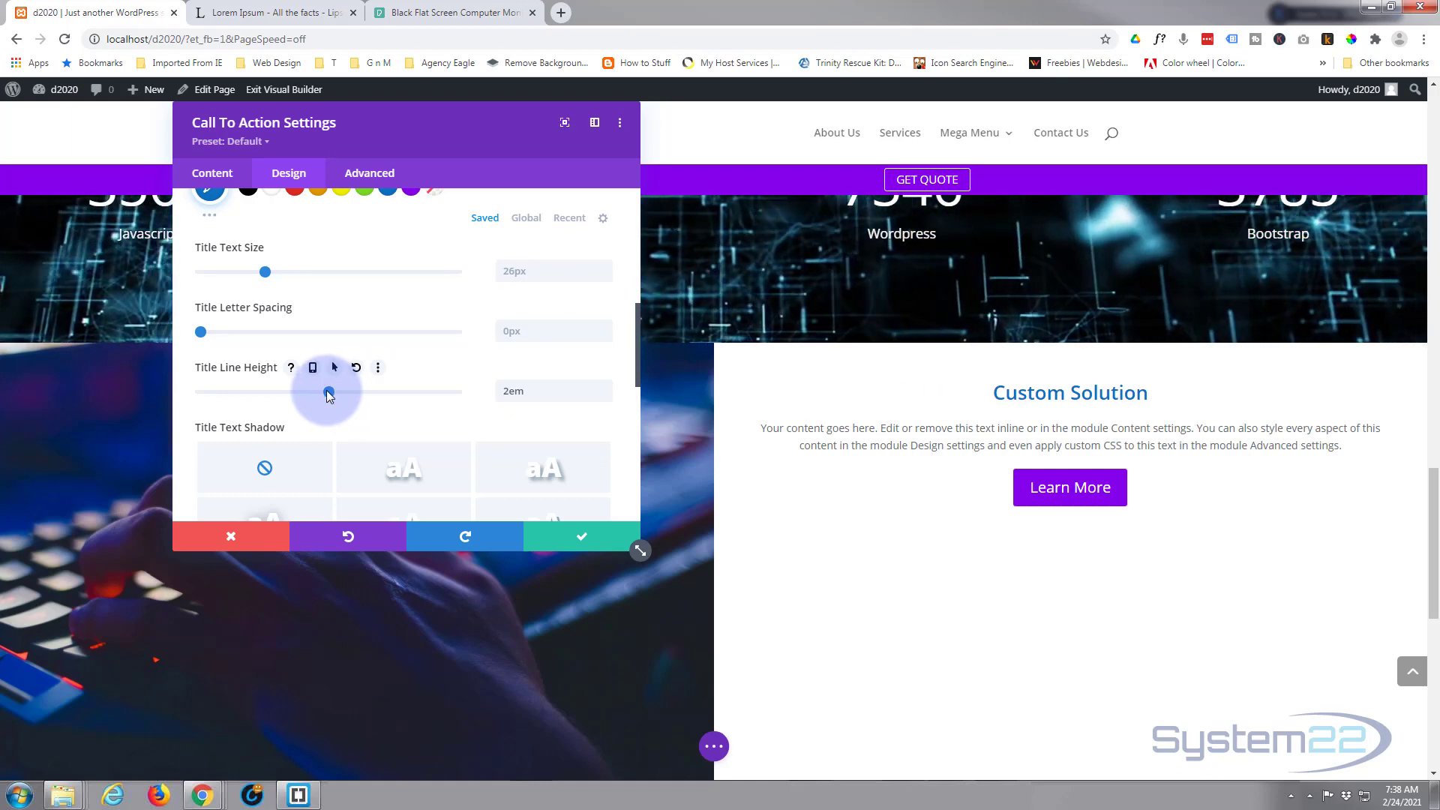
scroll(883, 601, down, 3)
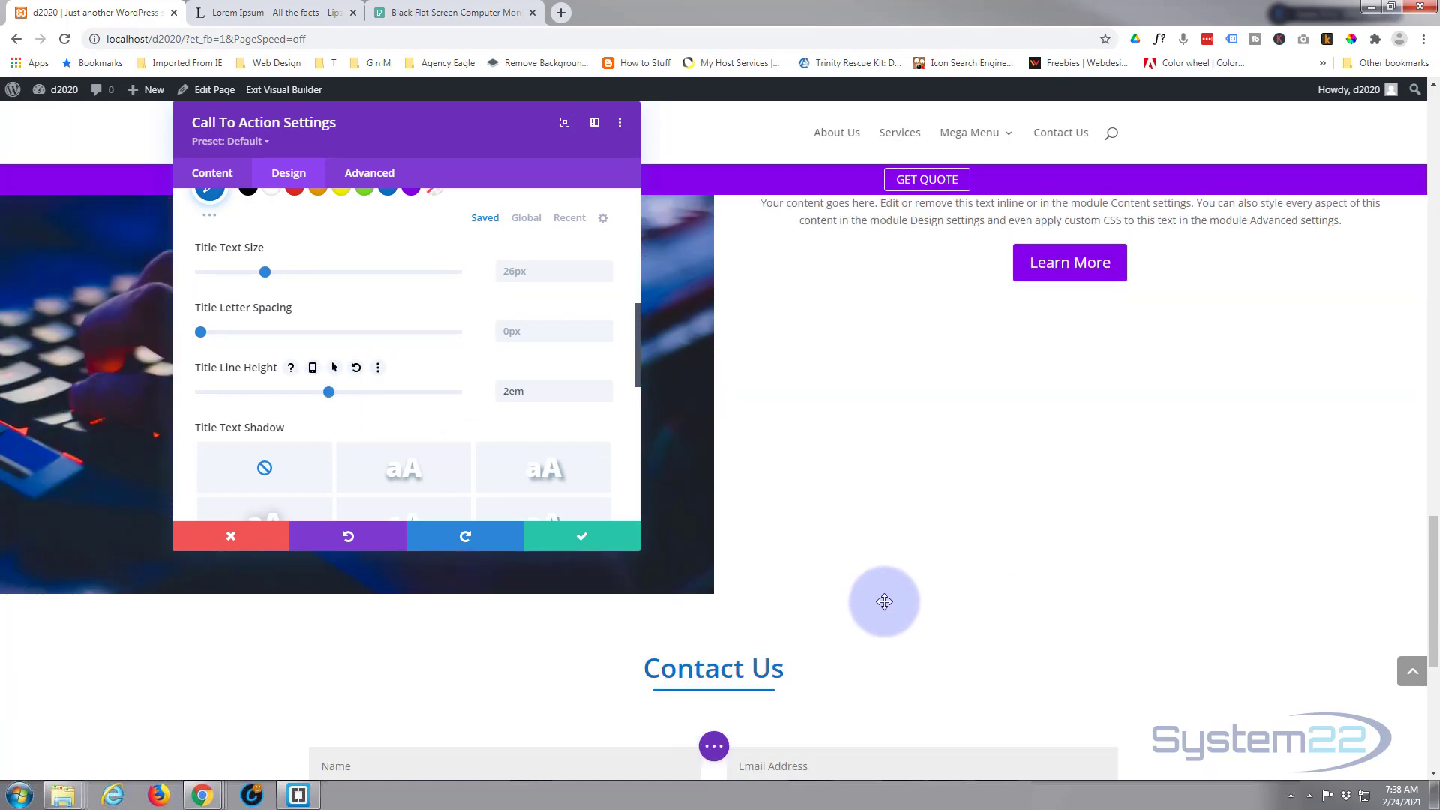
scroll(885, 602, up, 2)
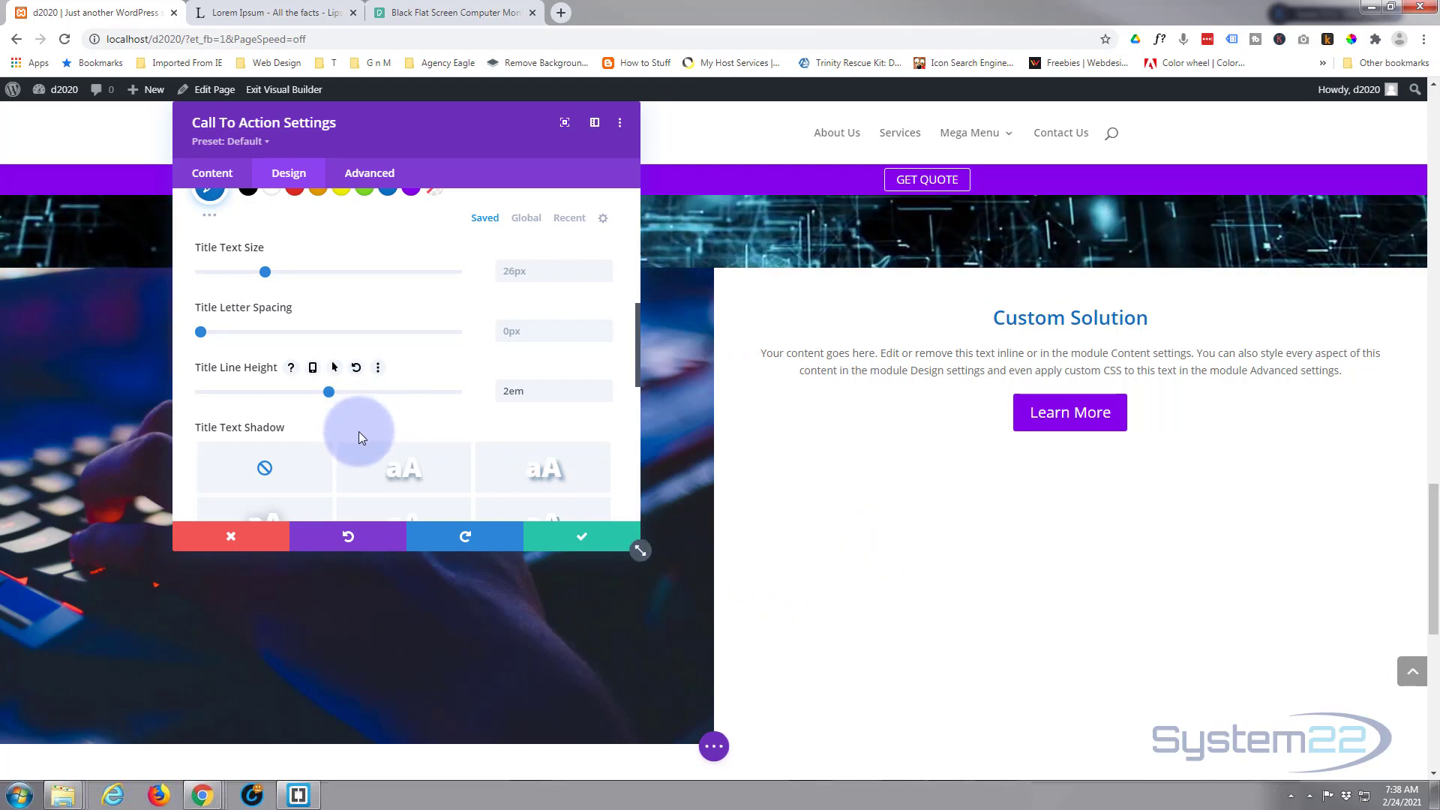
With the CTA's Text fields showing, copy two Lorem Ipsum paragraphs from lipsum.com
click(213, 173)
click(254, 241)
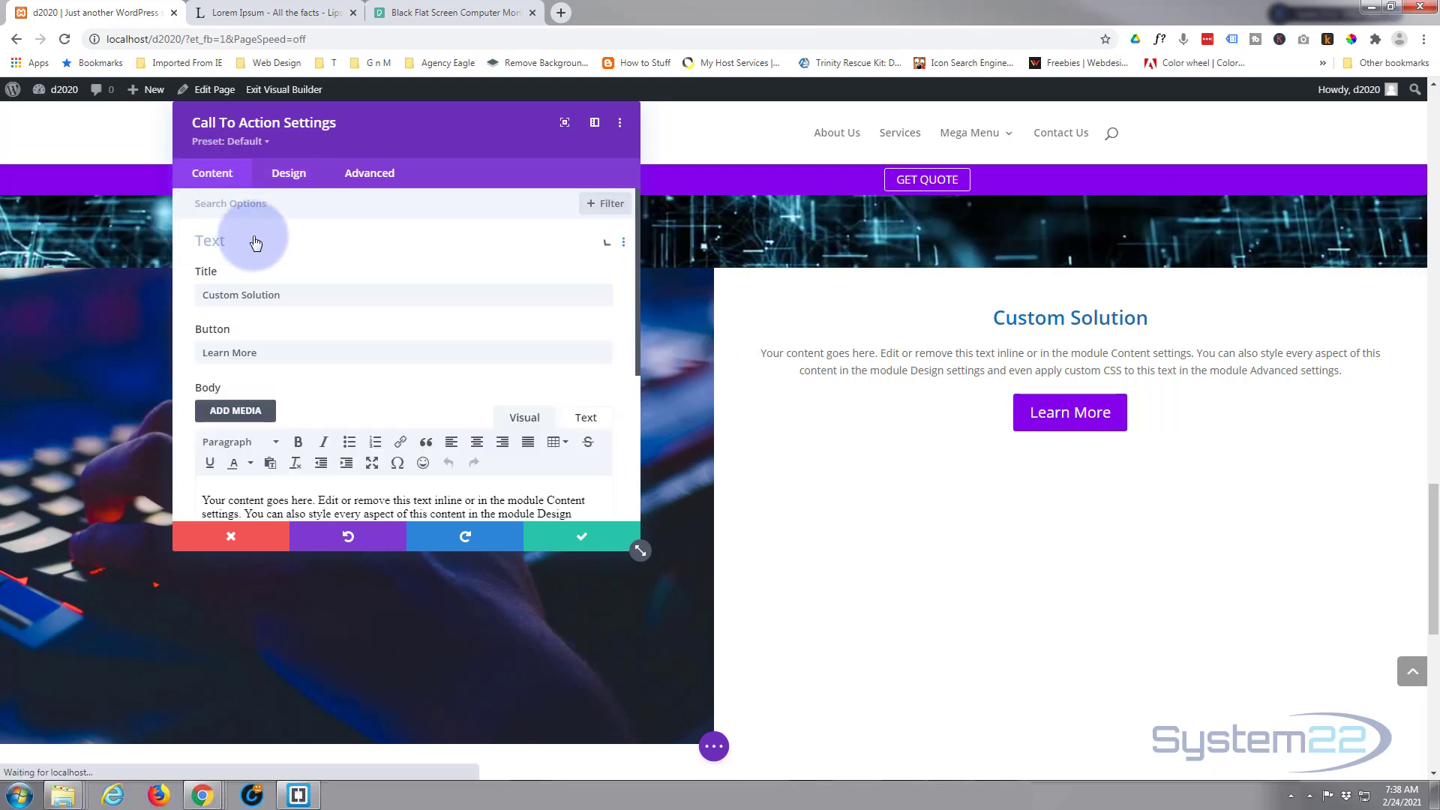
click(261, 10)
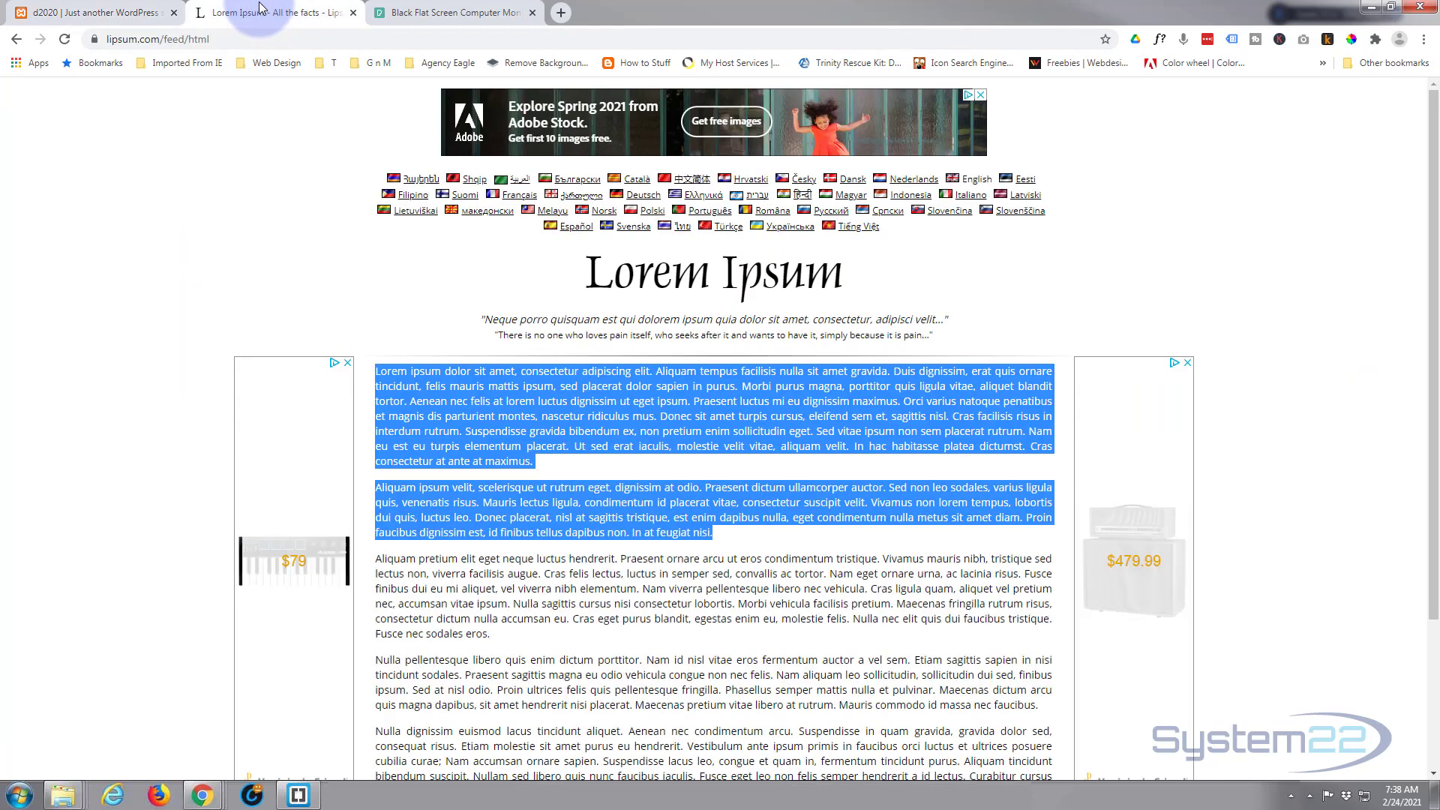
right_click(434, 400)
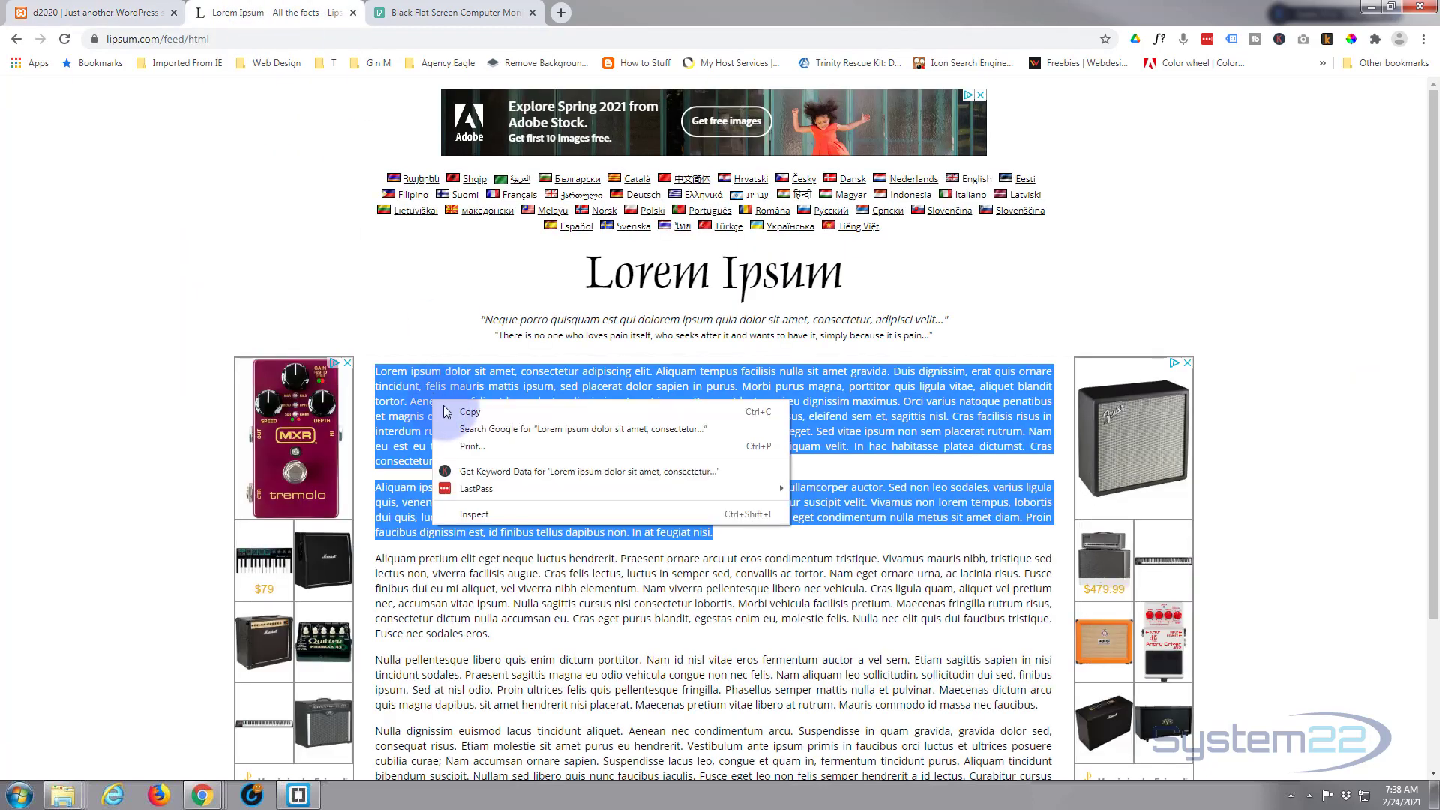
click(470, 412)
click(147, 12)
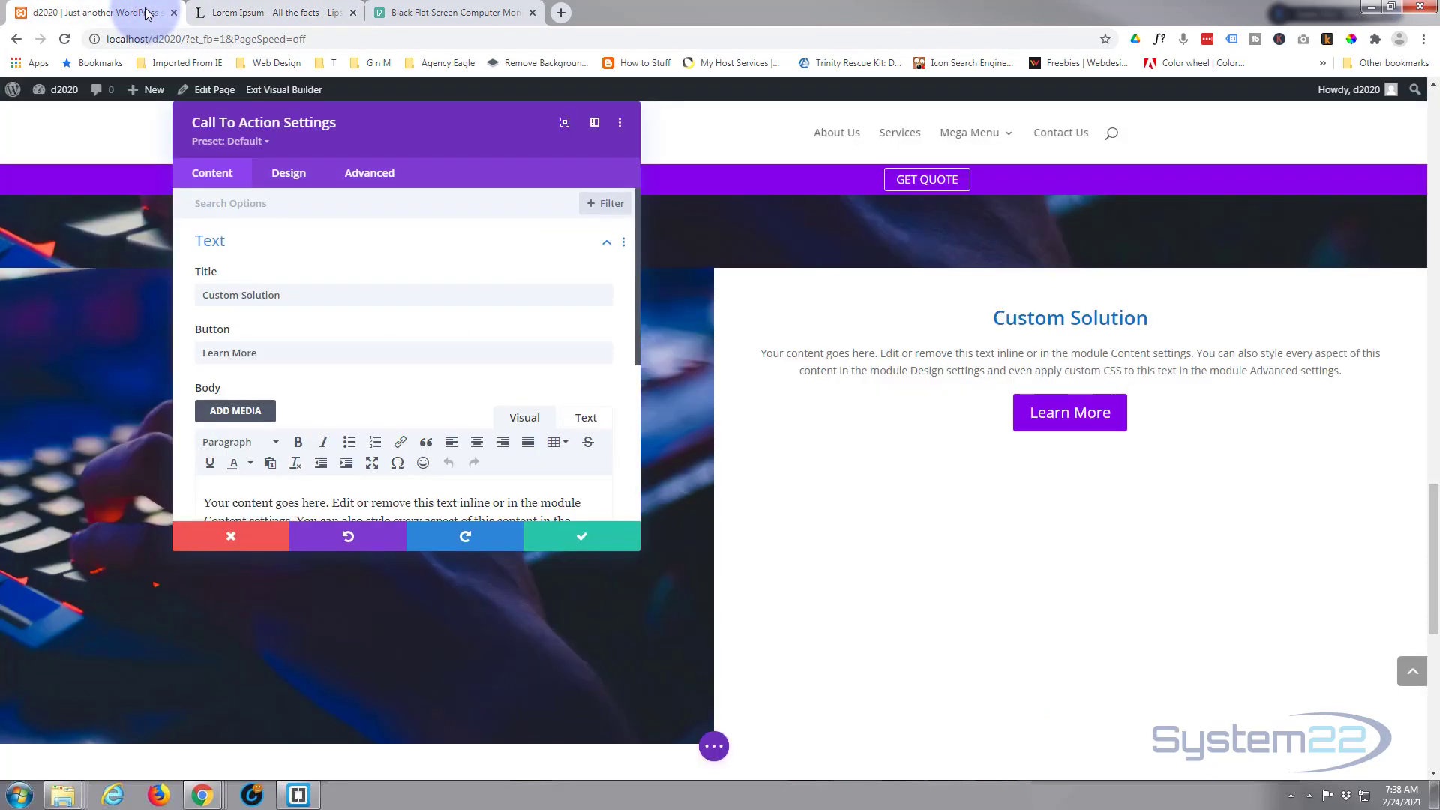
Paste the two Lorem Ipsum paragraphs over the Custom Solution call-to-action's default body text
scroll(273, 450, down, 2)
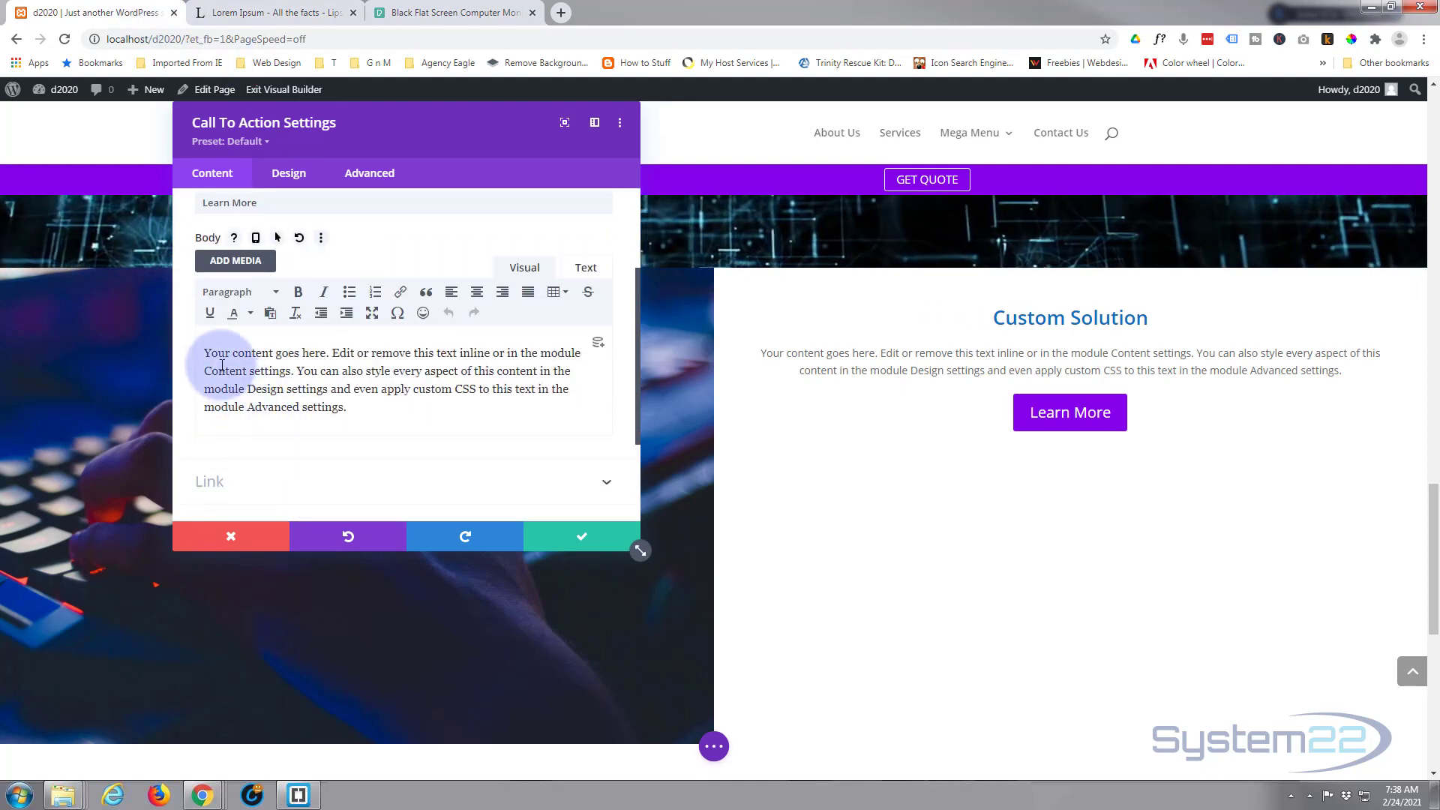
drag(206, 350, 405, 407)
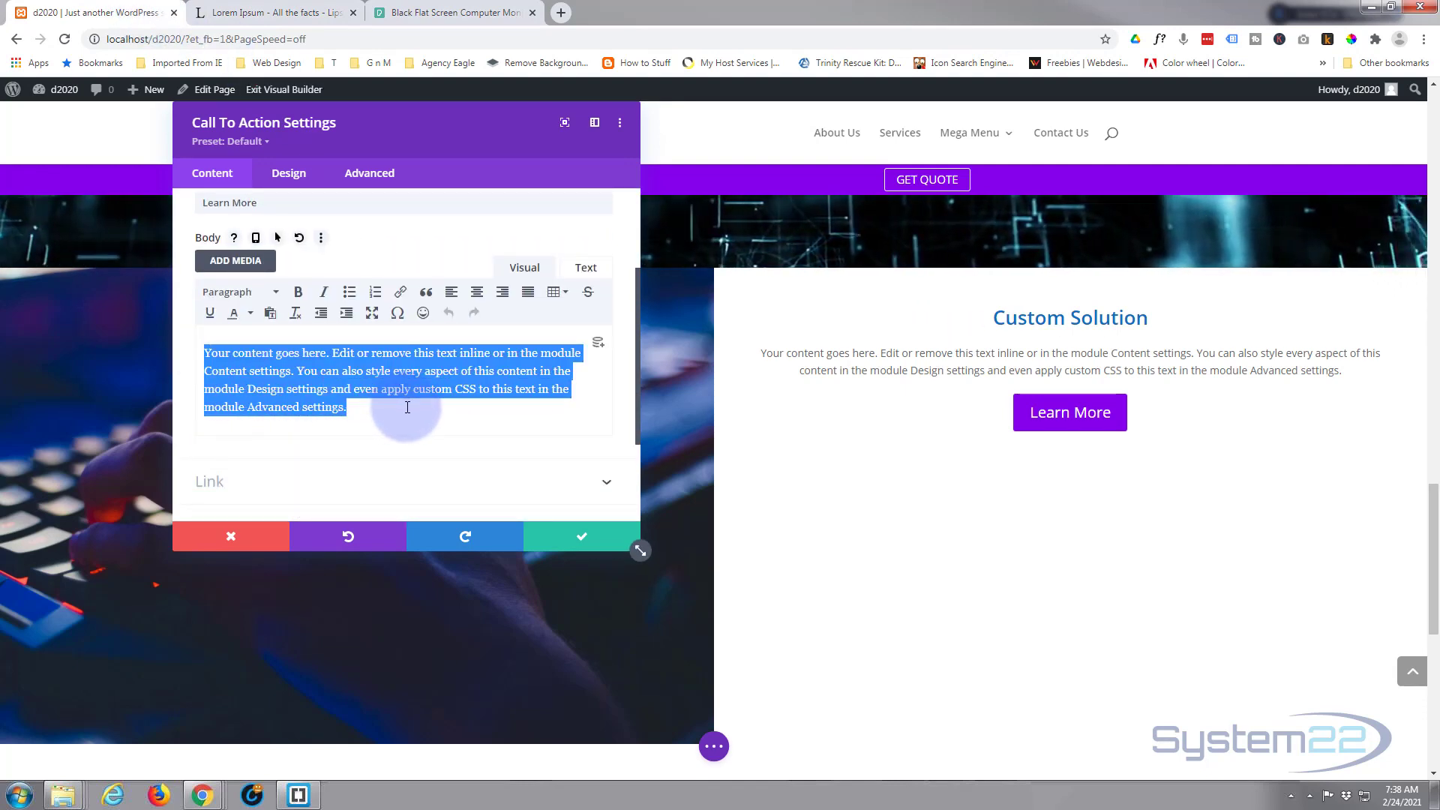
key(ctrl+v)
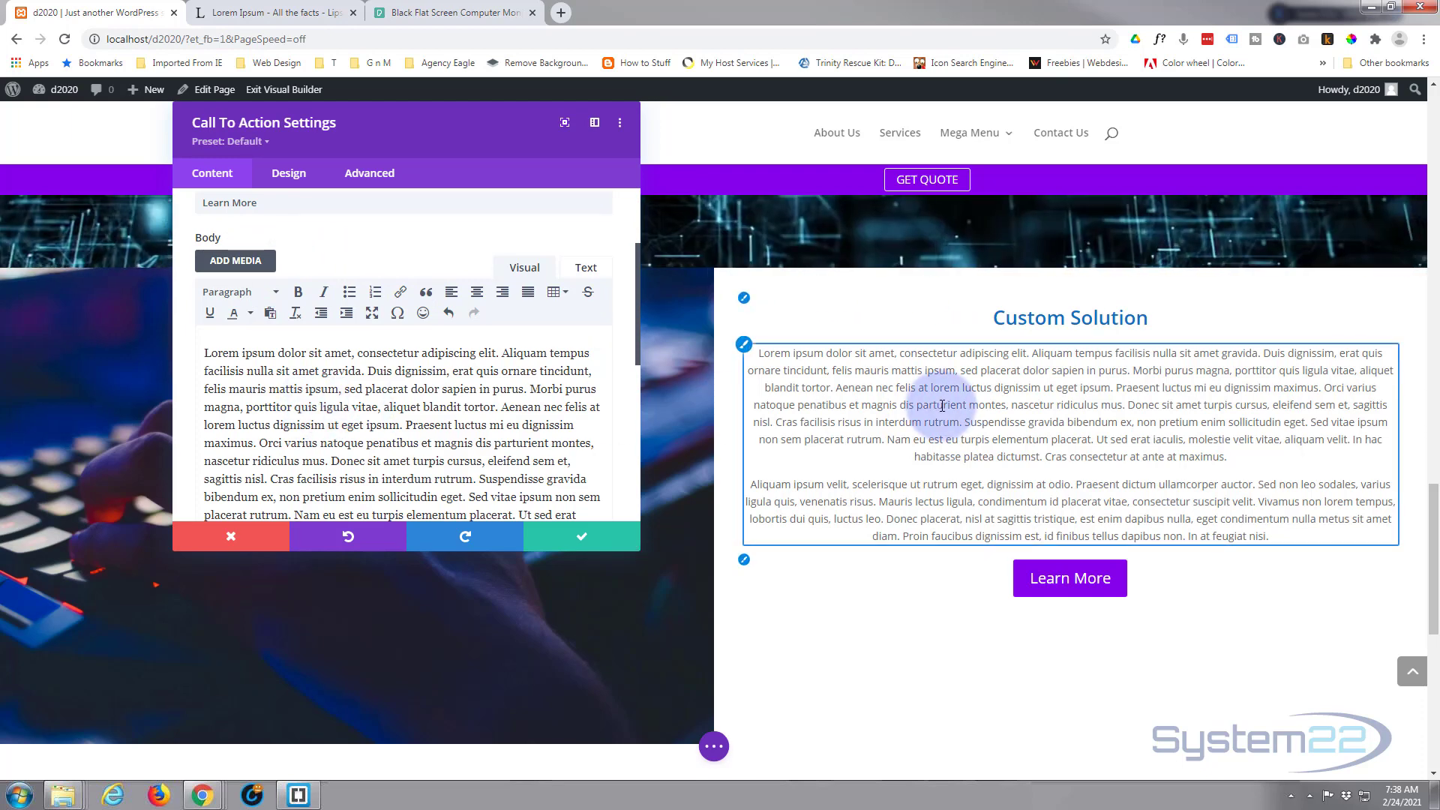
click(288, 174)
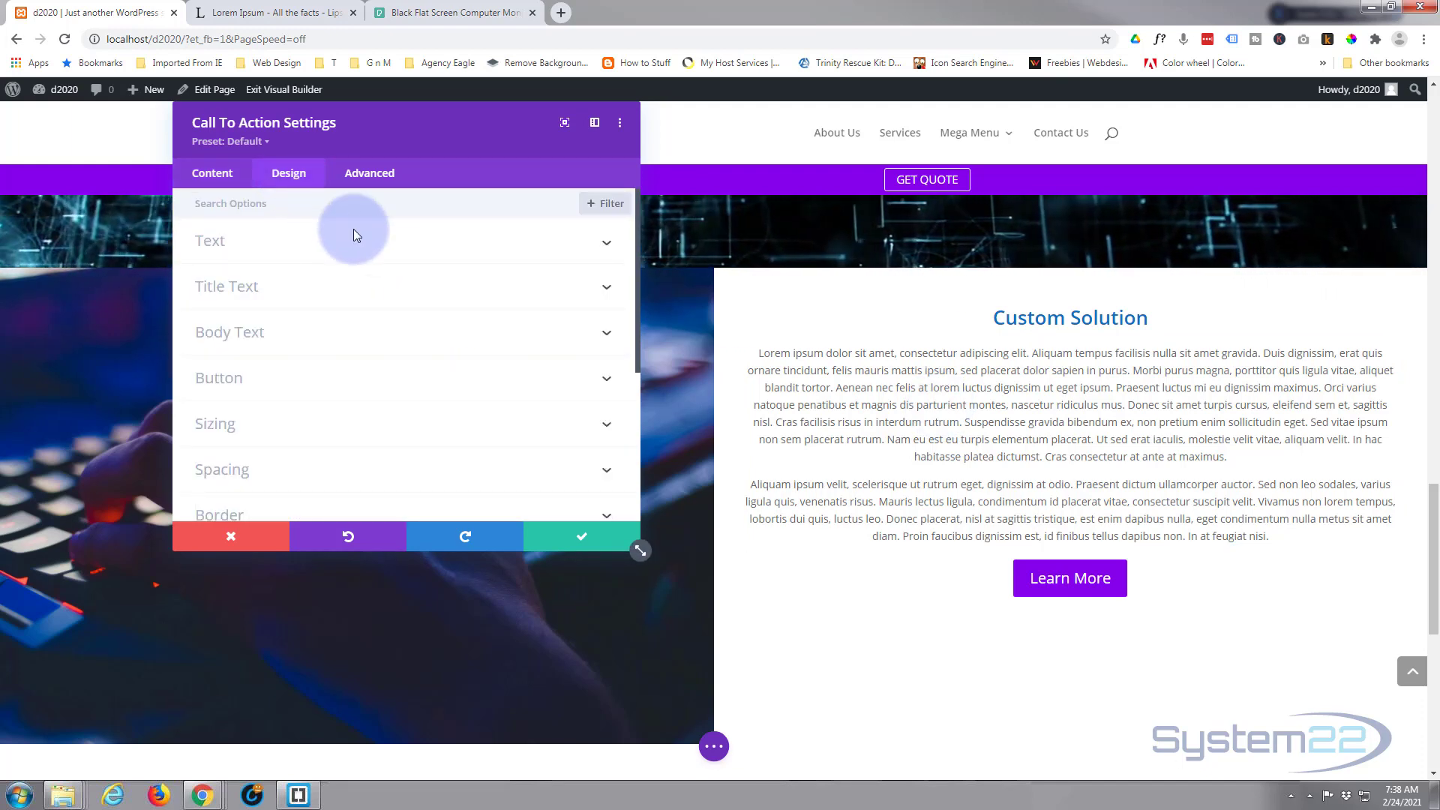
Justify the call-to-action's text and expand its title text styling
click(358, 255)
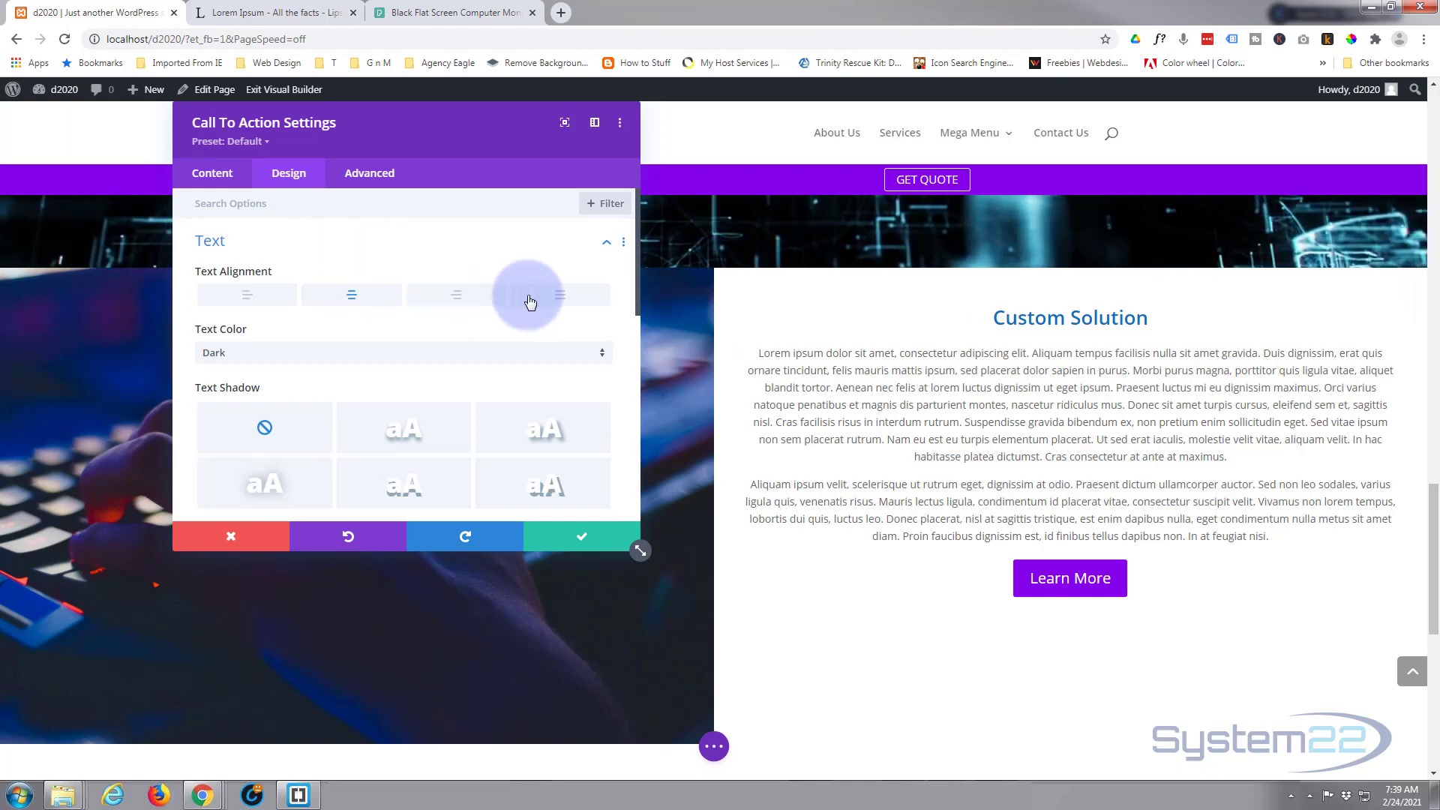
click(560, 301)
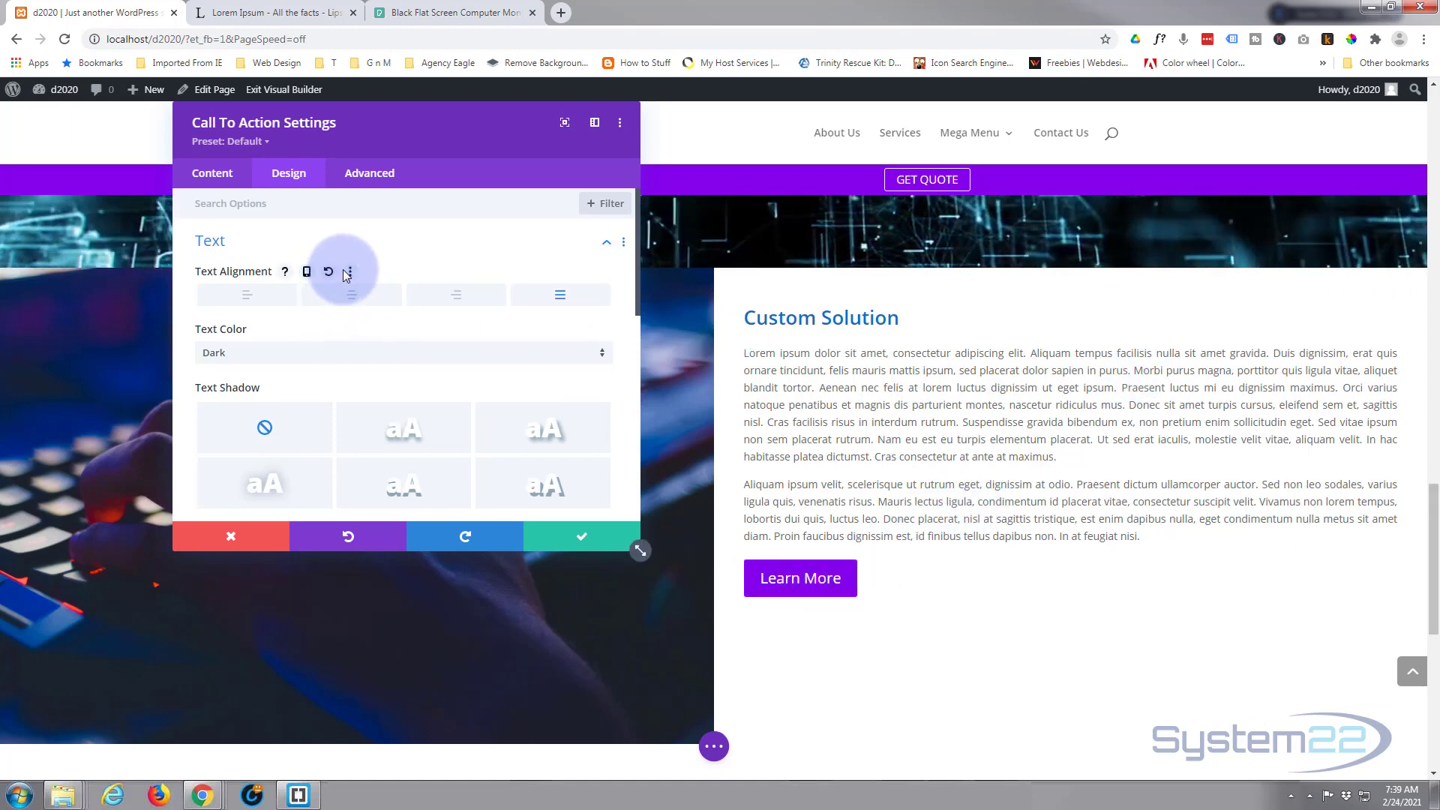
scroll(345, 285, down, 4)
click(358, 264)
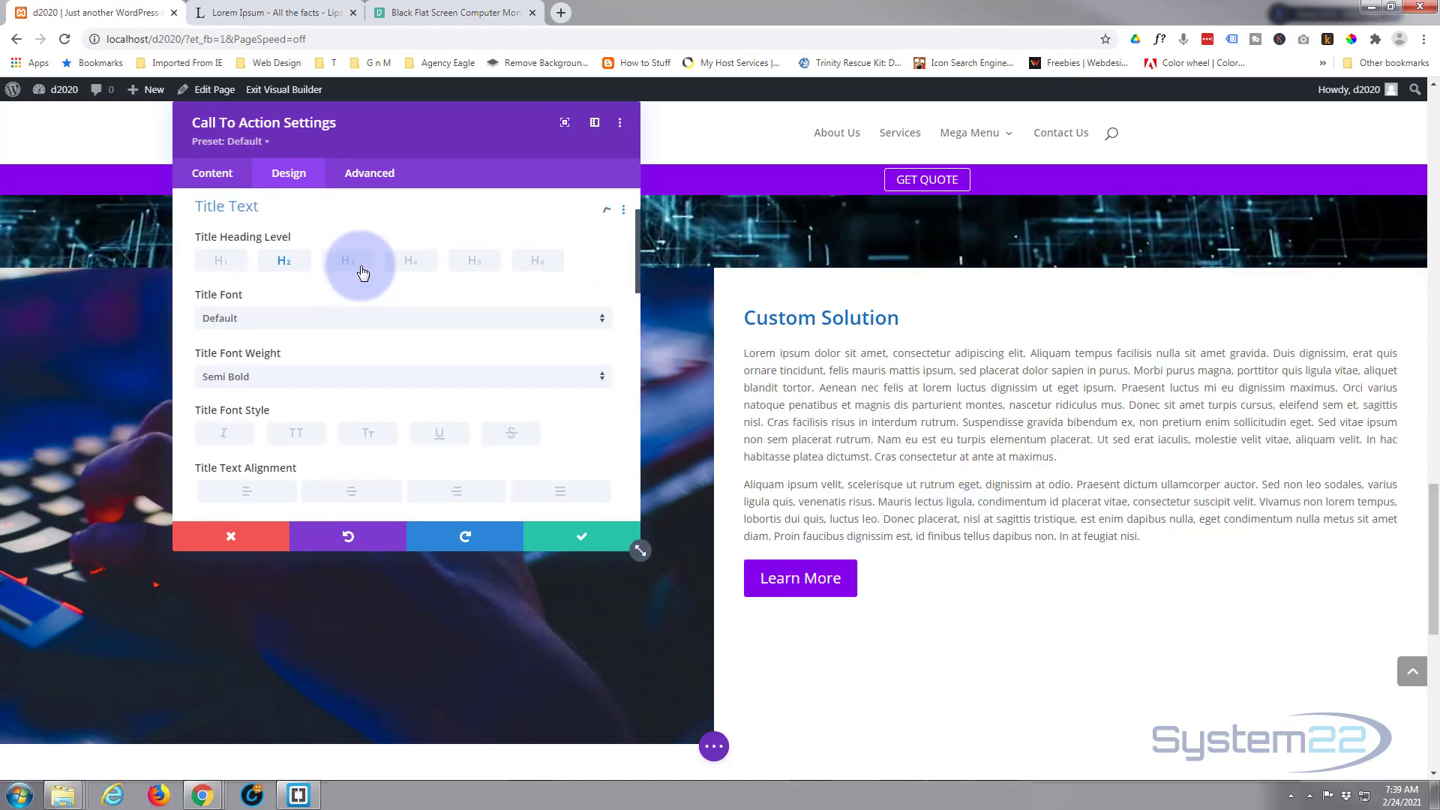
scroll(362, 271, down, 2)
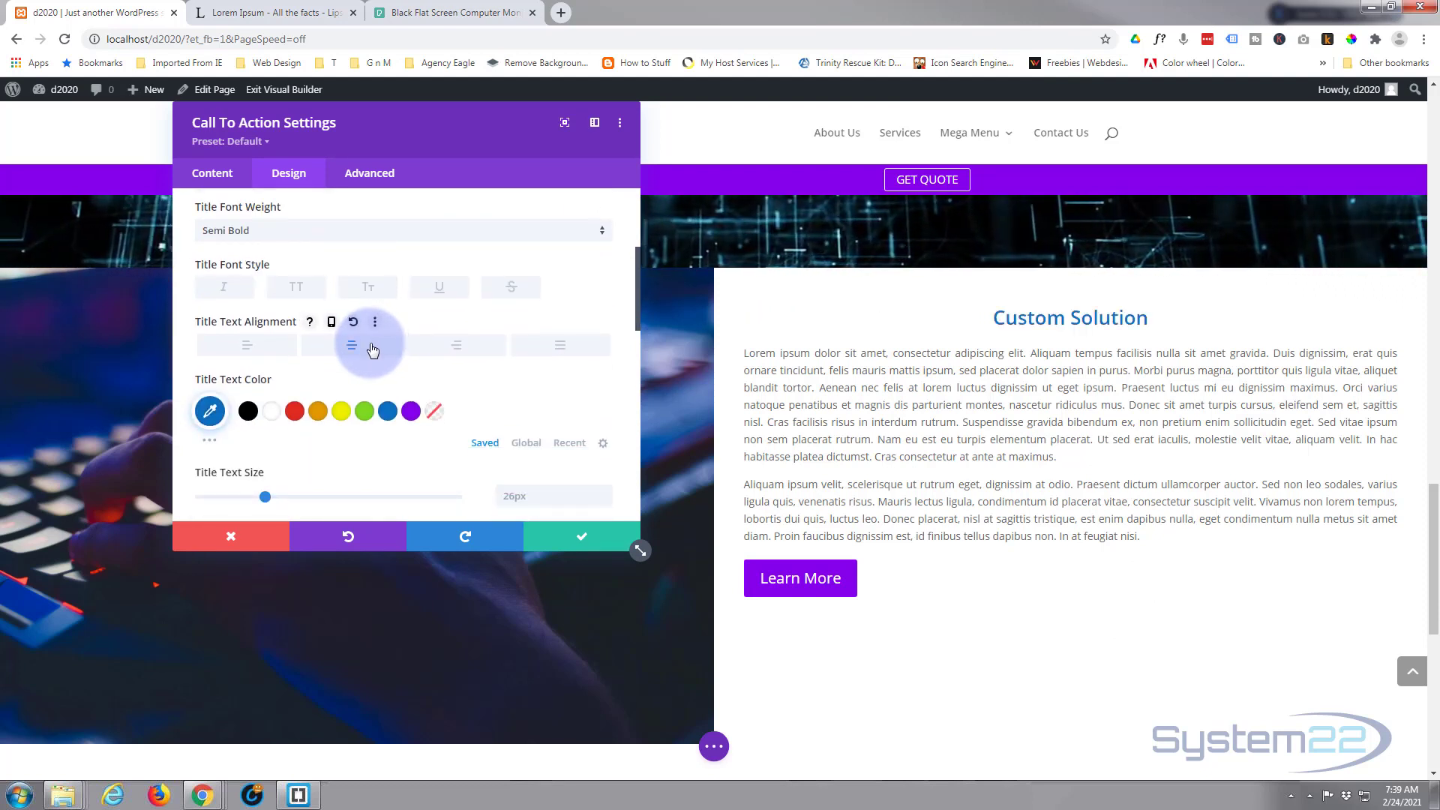
Rename the call-to-action title to 'Custom Solutions'
click(220, 177)
click(263, 255)
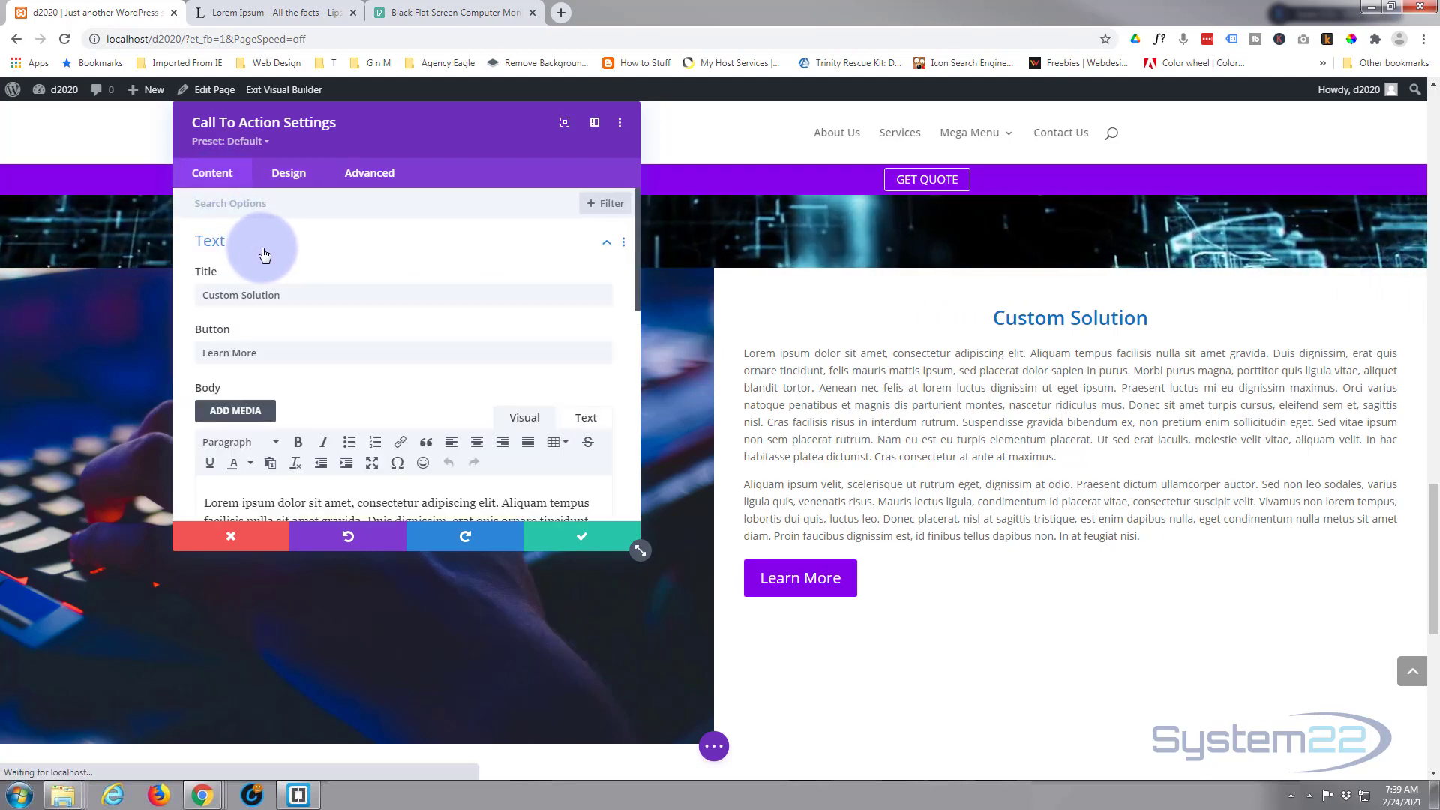
click(312, 290)
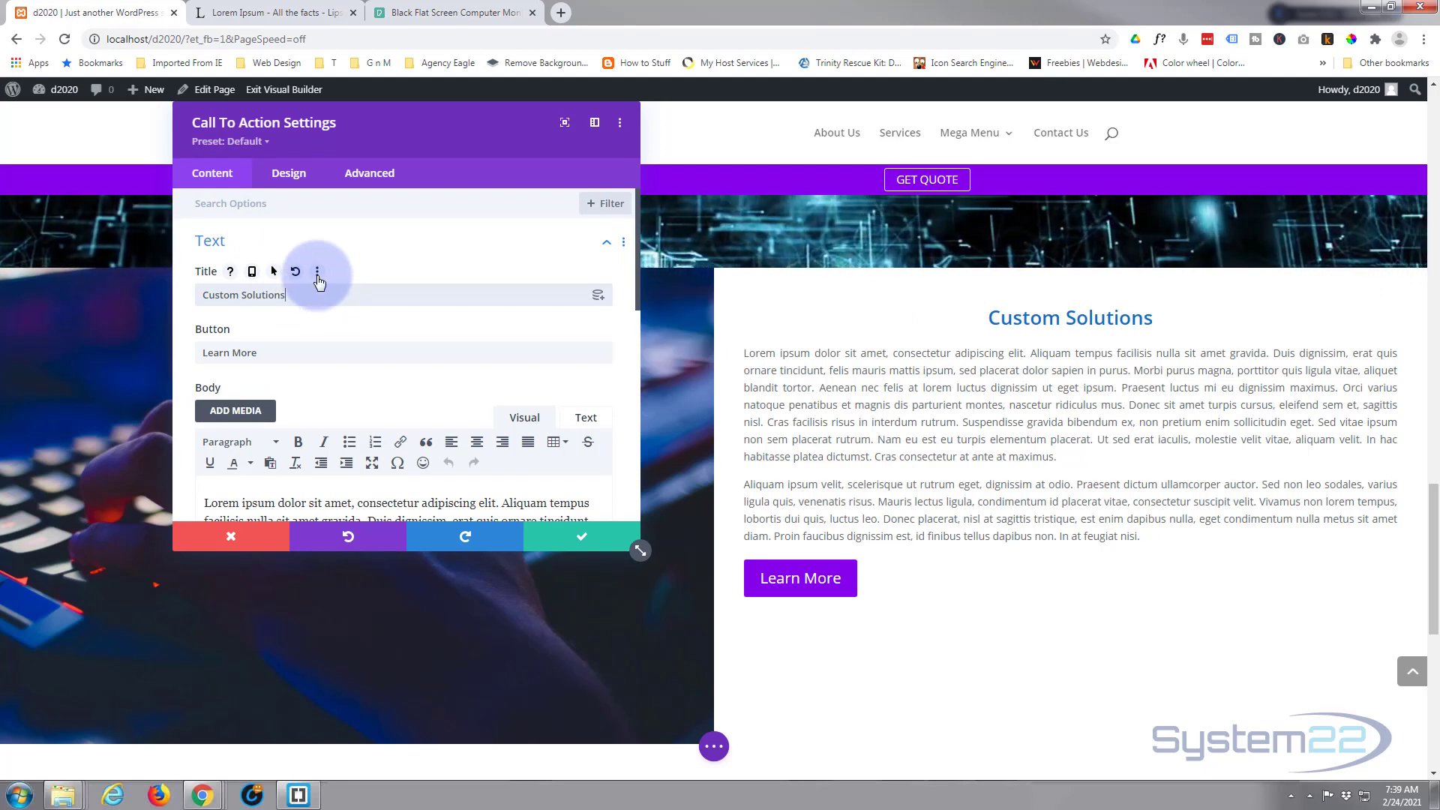
click(289, 180)
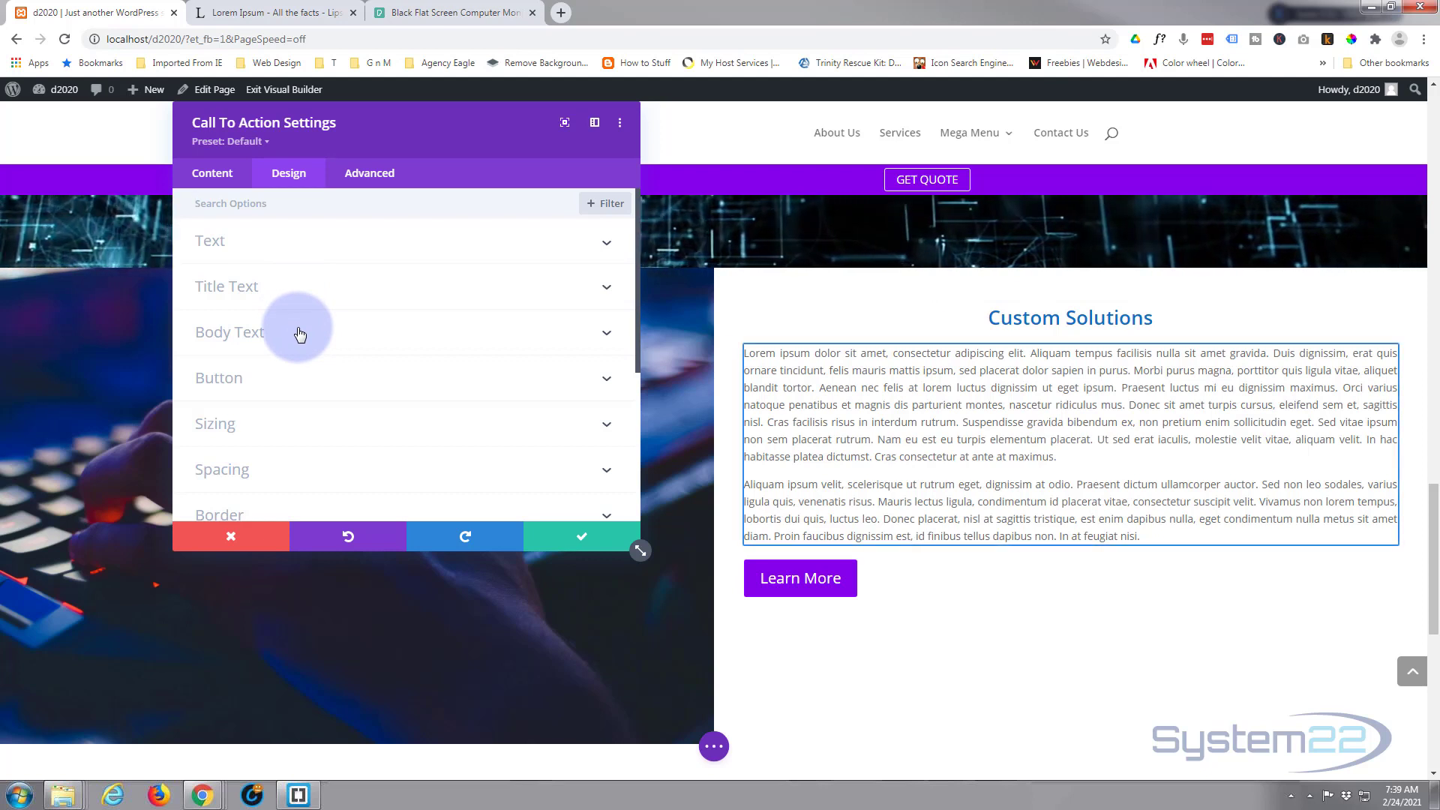
Right-align the Learn More button and turn on custom button styles
click(311, 378)
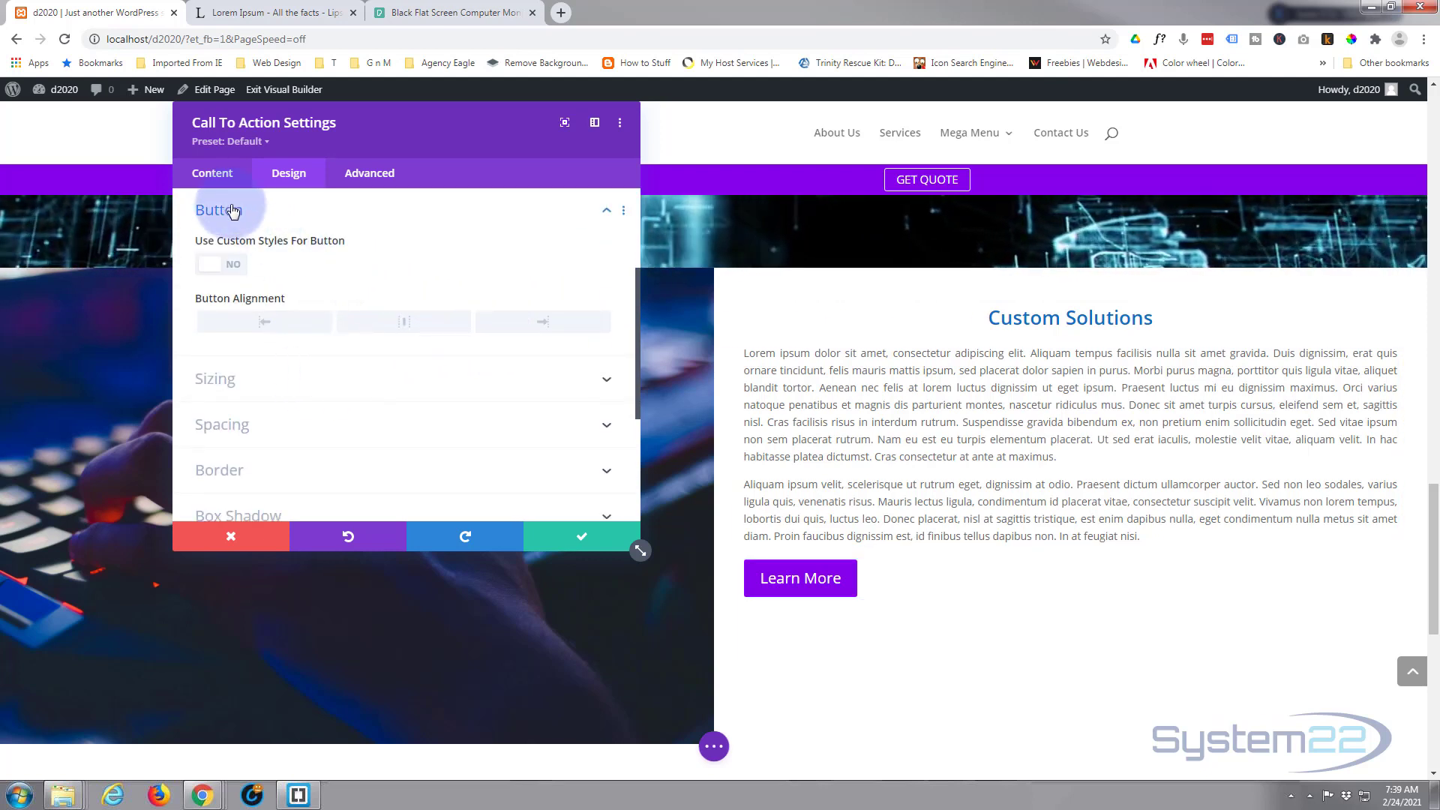
click(537, 326)
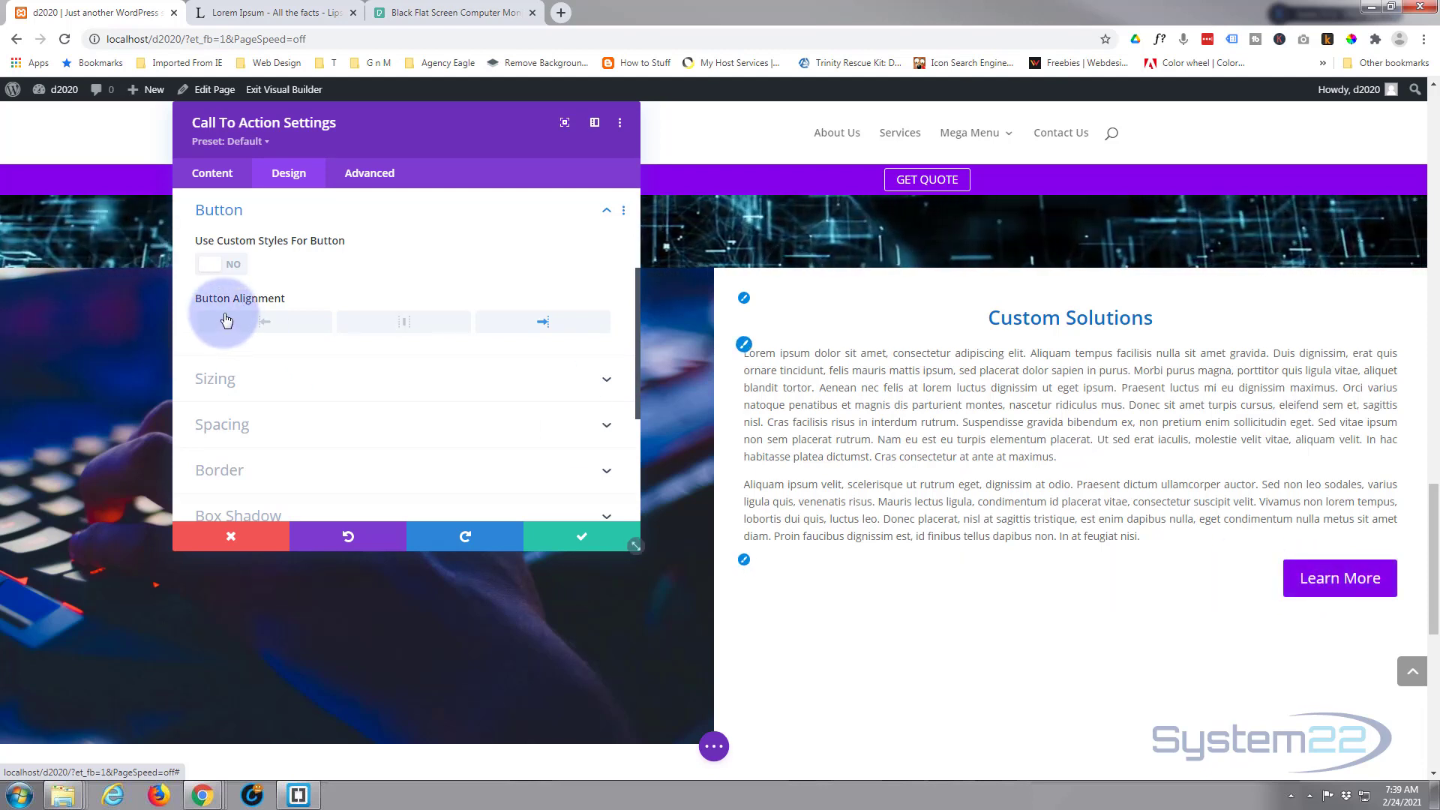
click(234, 267)
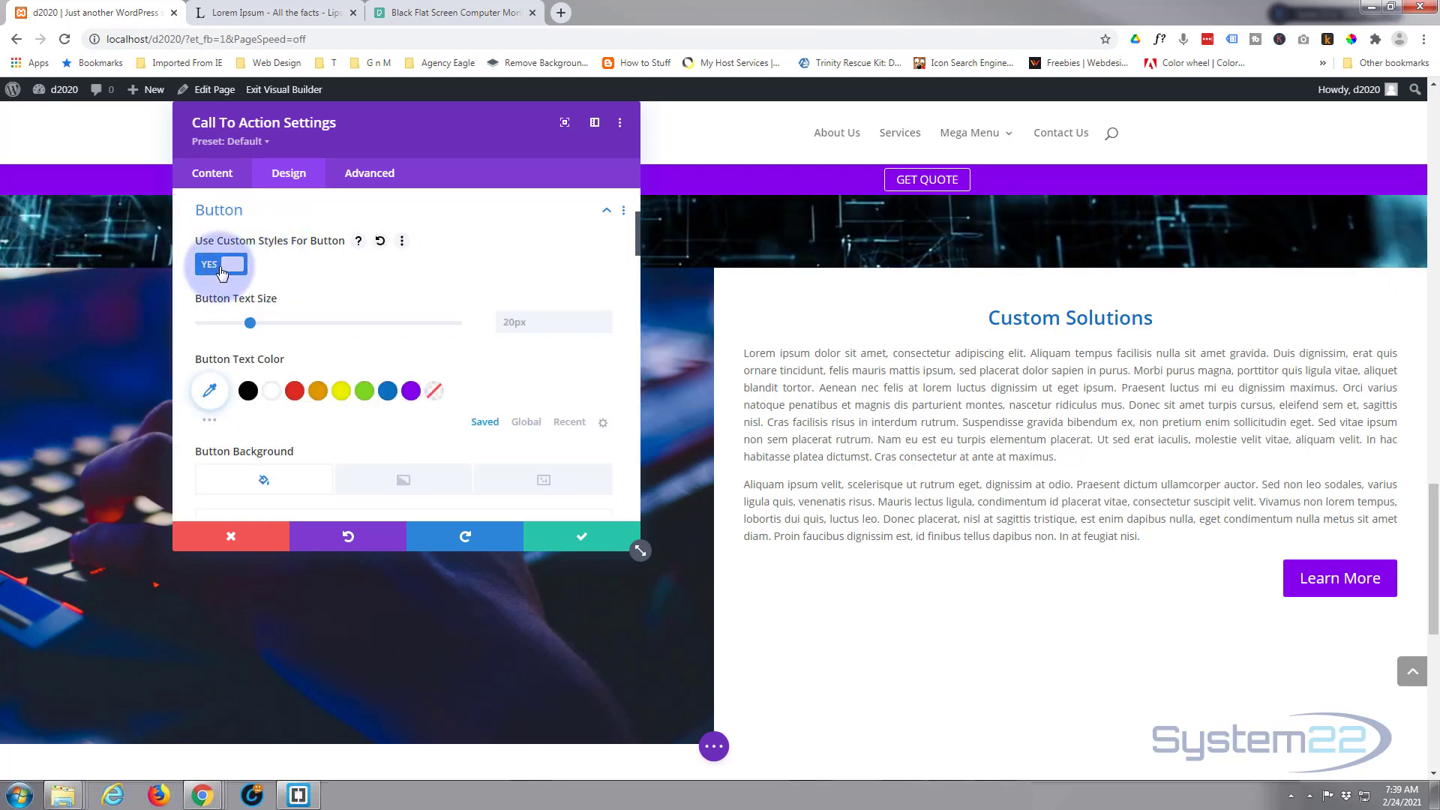
Review the button's desktop and hover backgrounds, make its border black, and save
scroll(339, 293, down, 1)
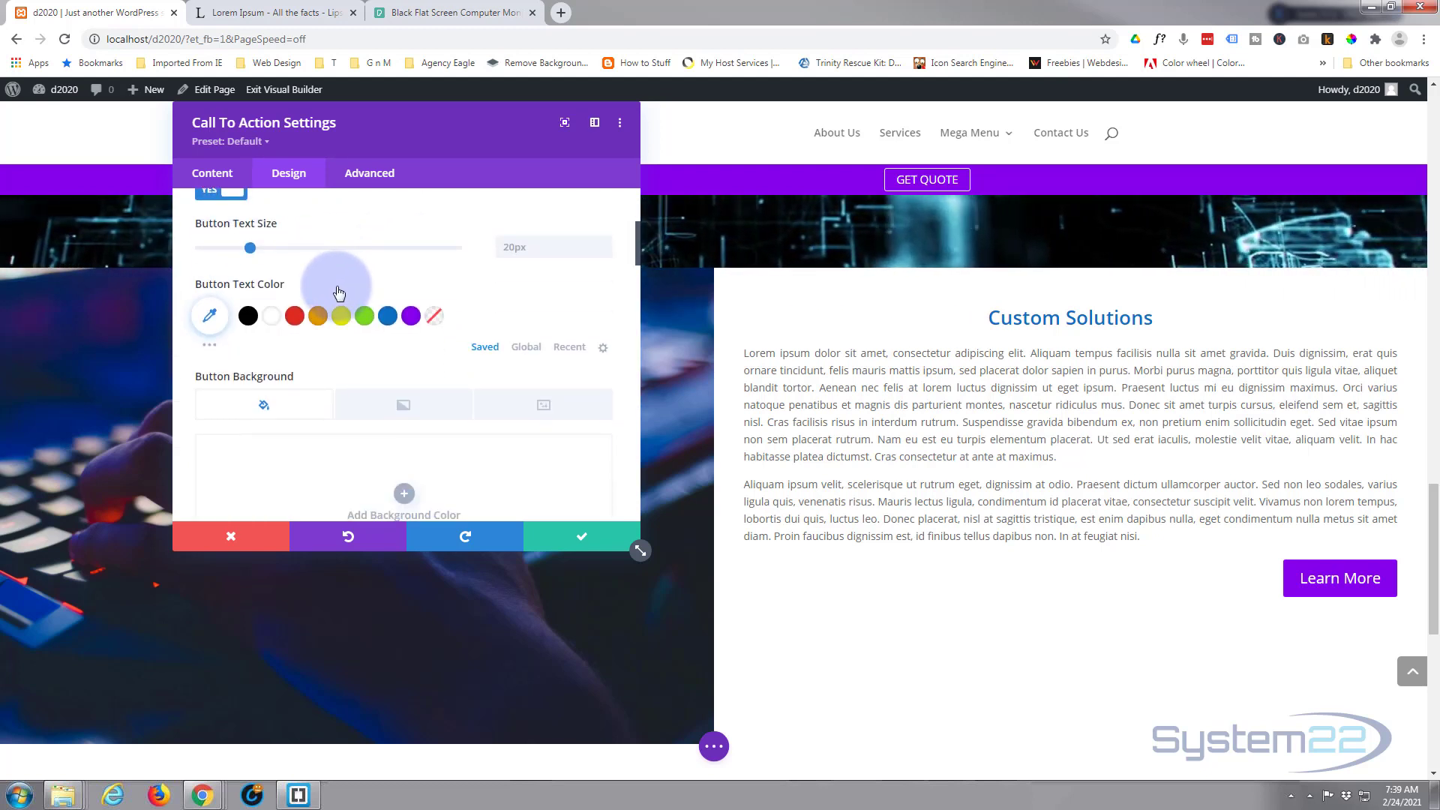
scroll(339, 291, down, 1)
scroll(276, 381, down, 7)
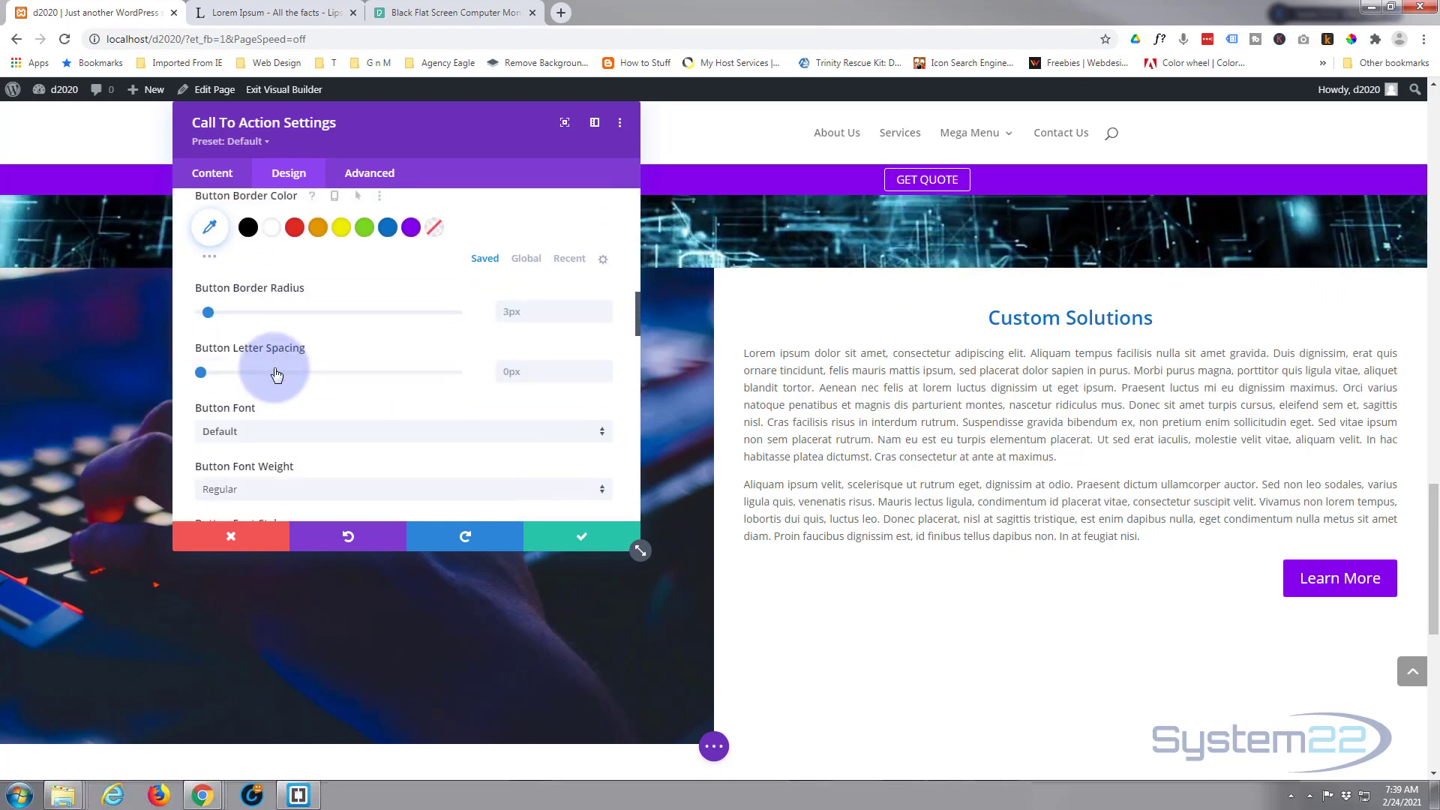
scroll(276, 367, up, 5)
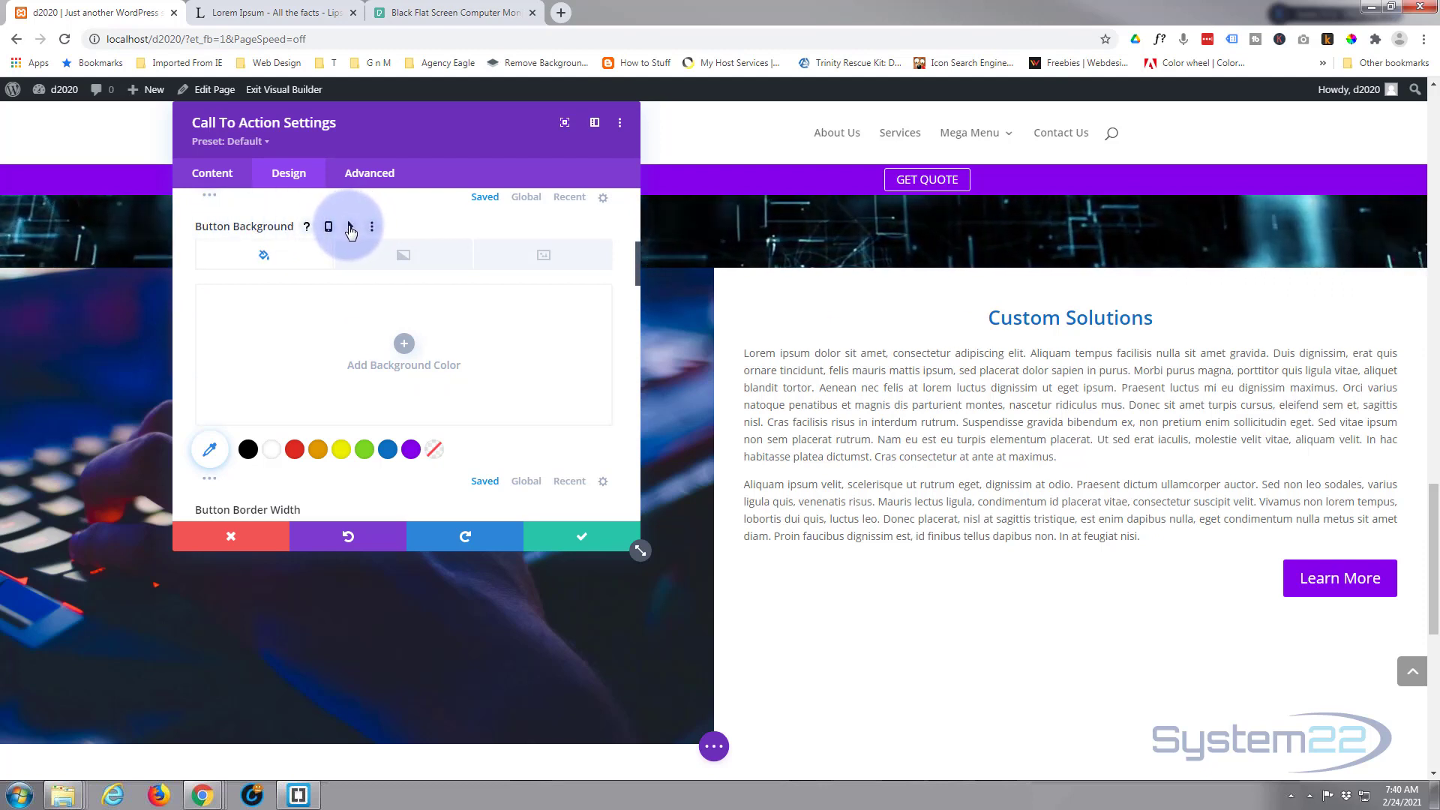
click(350, 231)
click(331, 260)
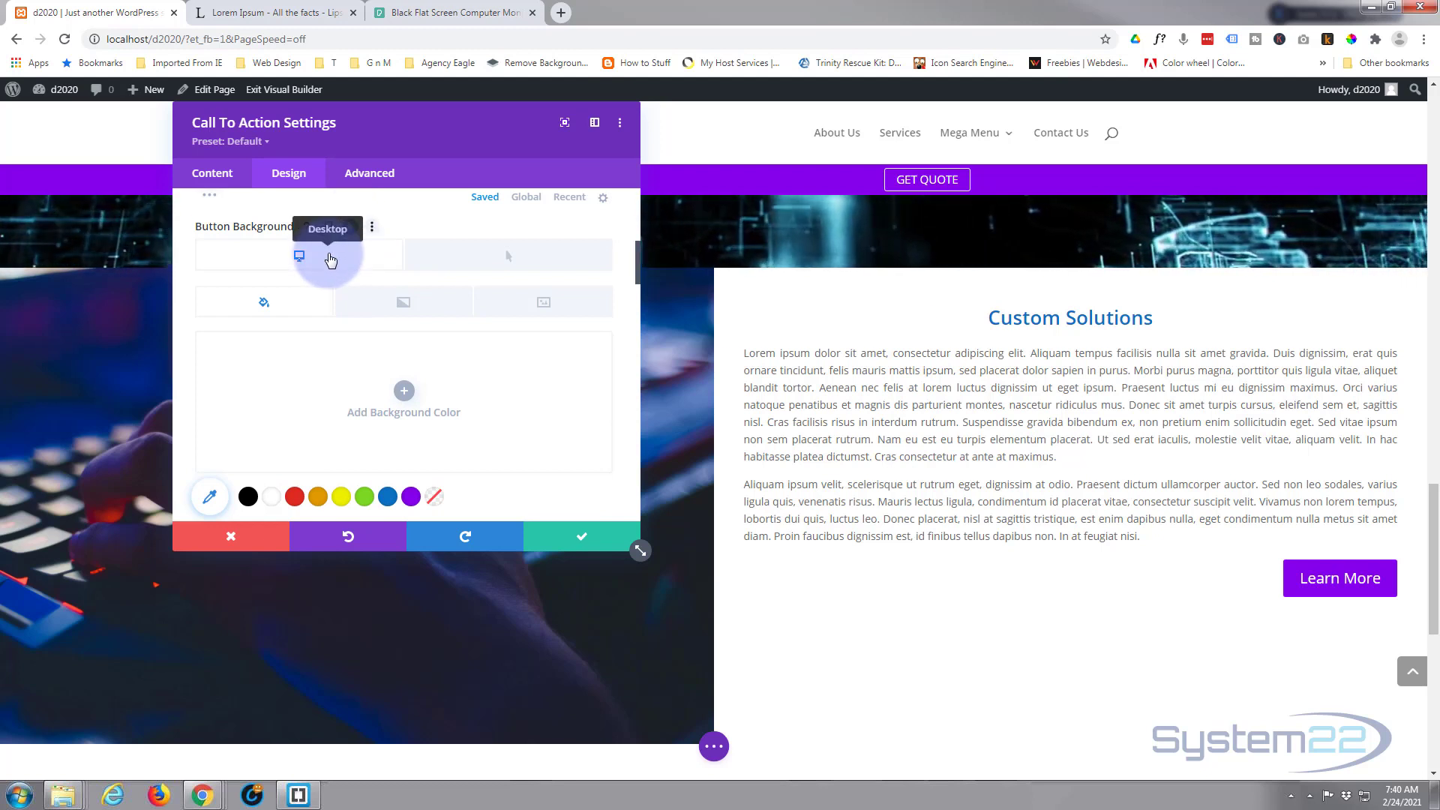
click(486, 259)
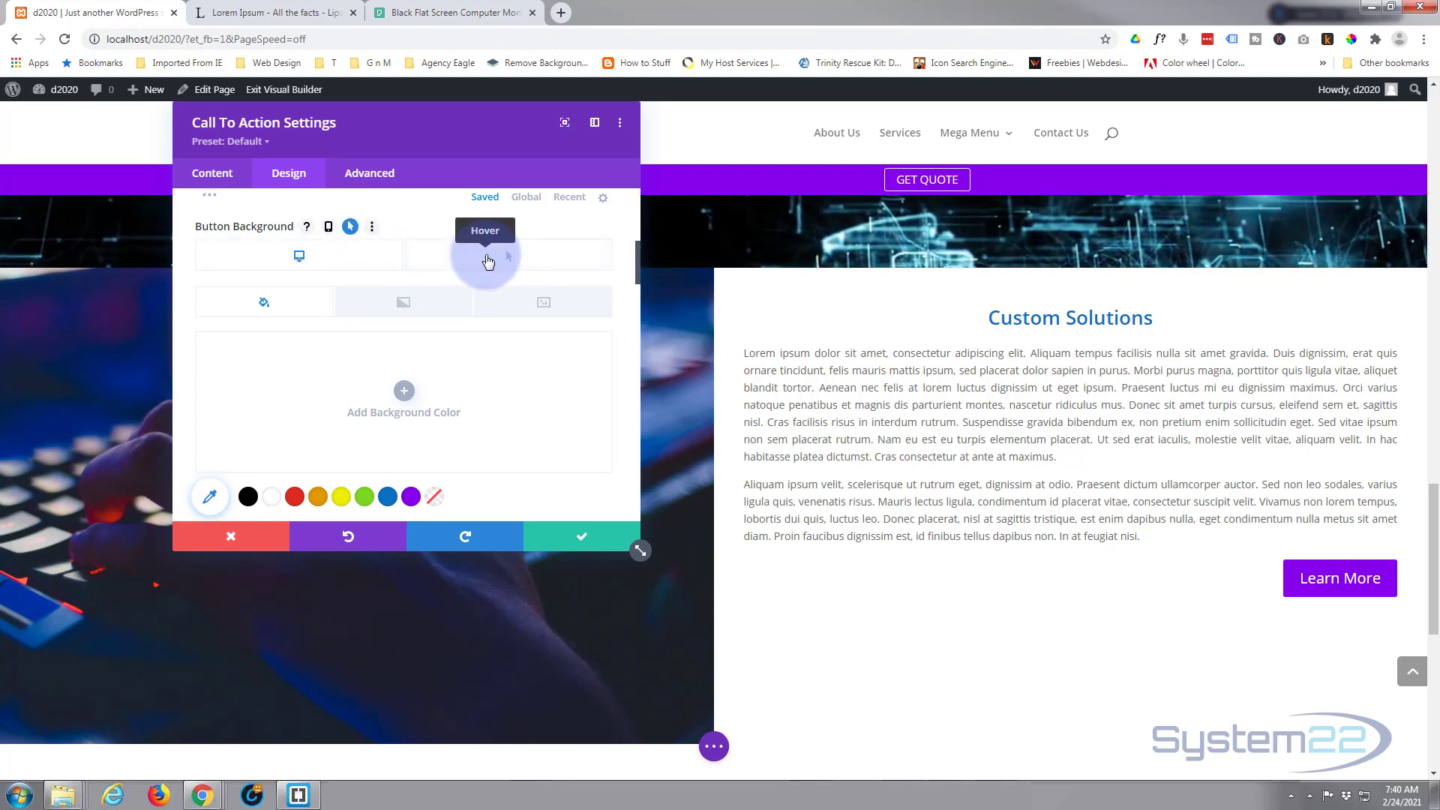
click(488, 261)
click(347, 258)
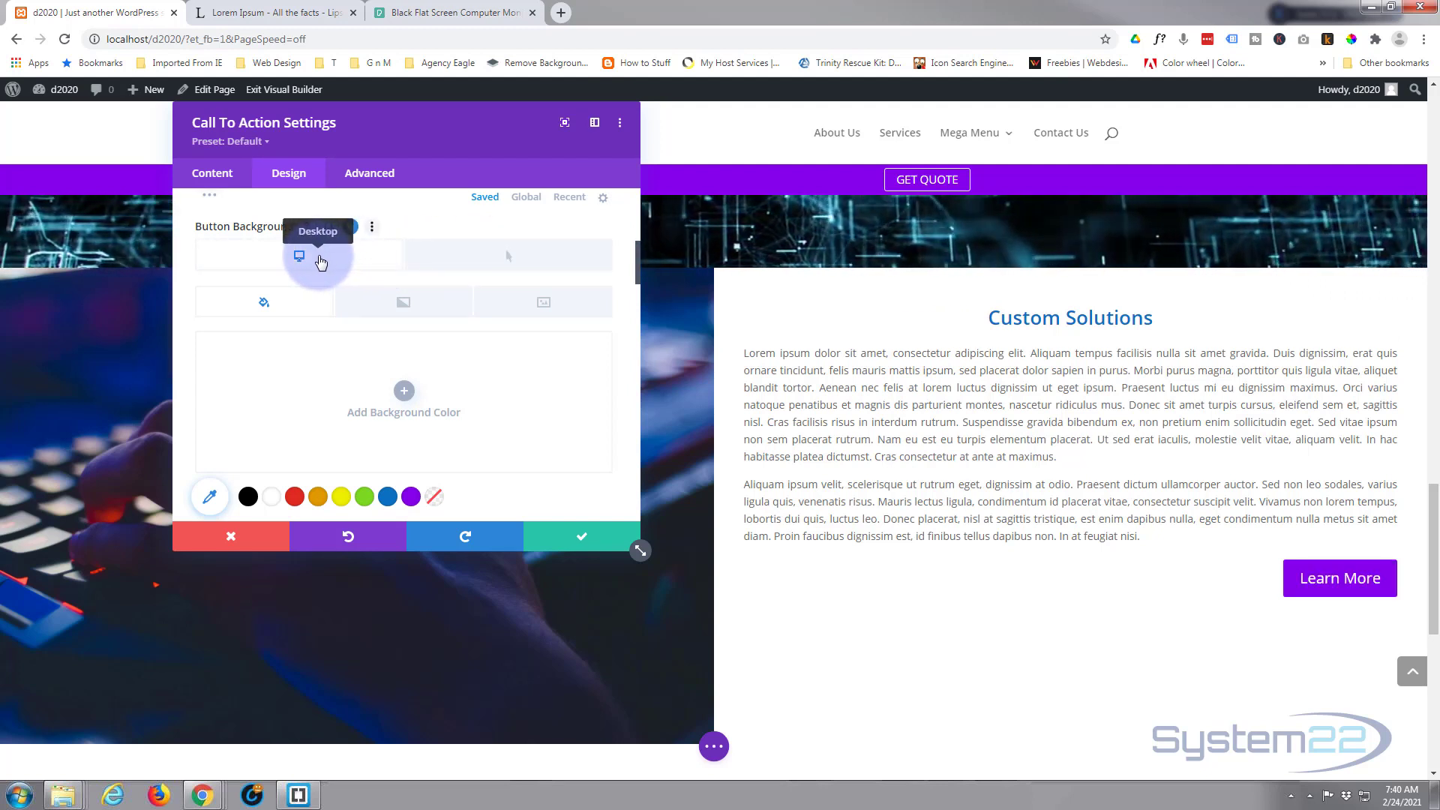
scroll(320, 258, down, 1)
scroll(320, 254, down, 4)
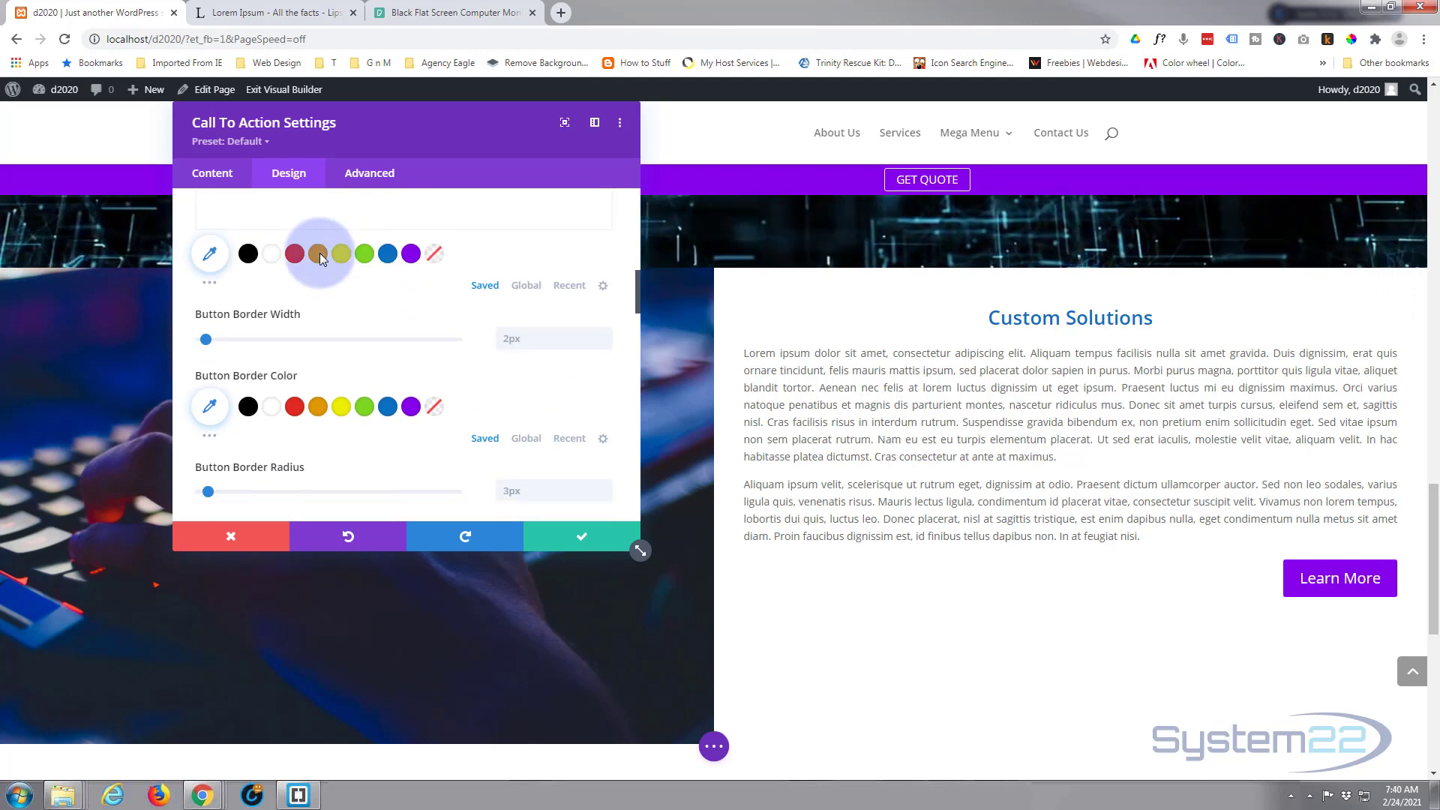
click(248, 276)
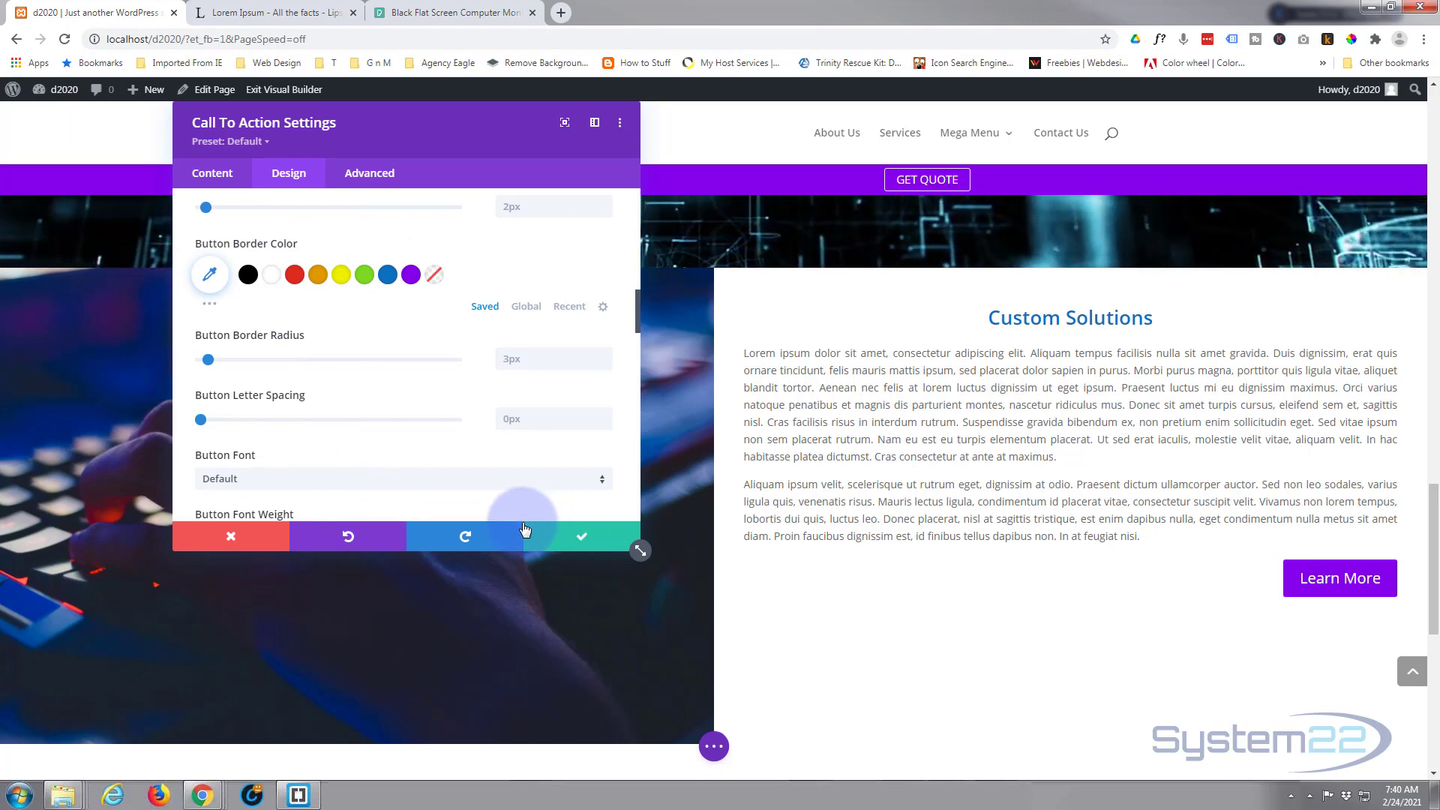
click(565, 542)
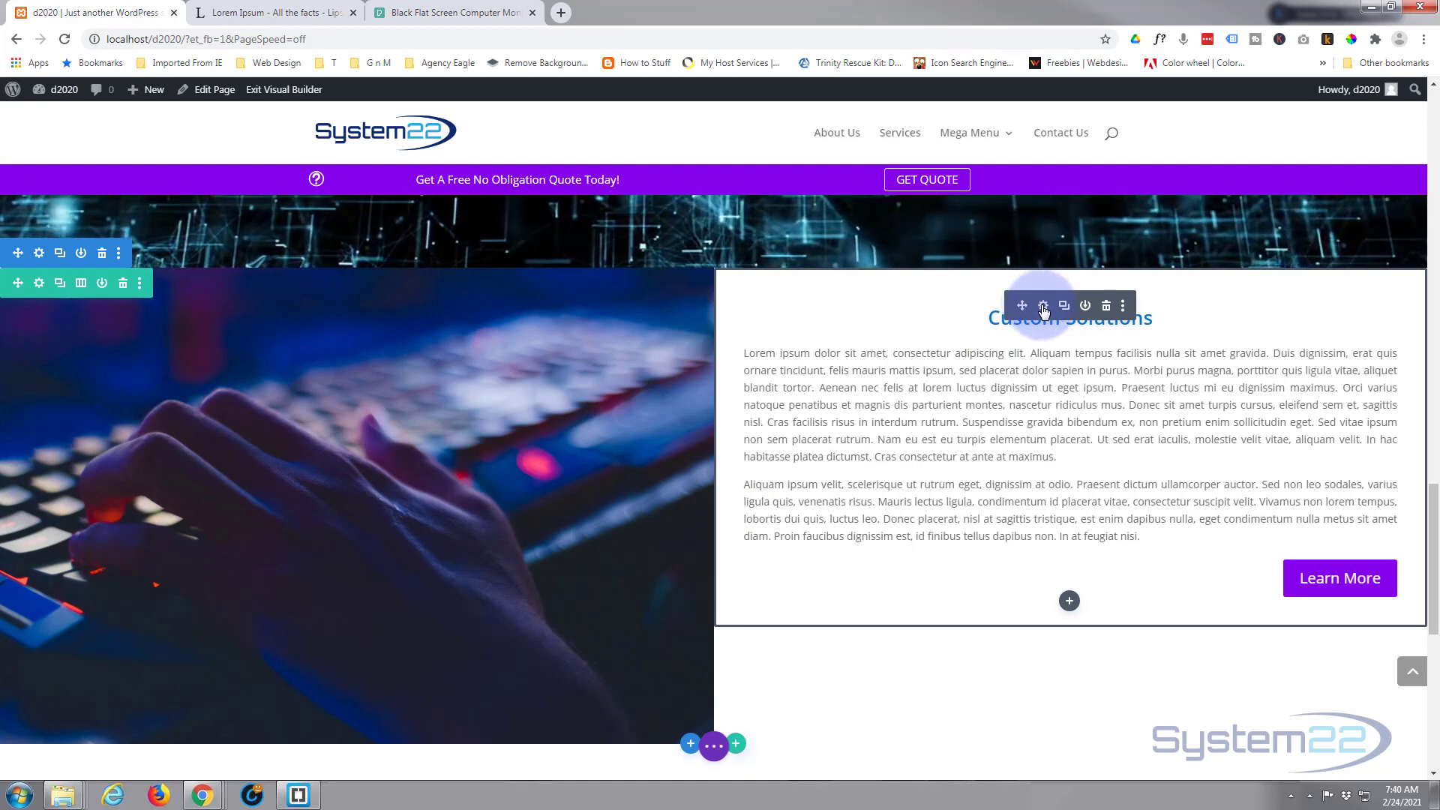
Set the call-to-action's left and right padding to 50px, check tablet and phone values, and save
click(1044, 305)
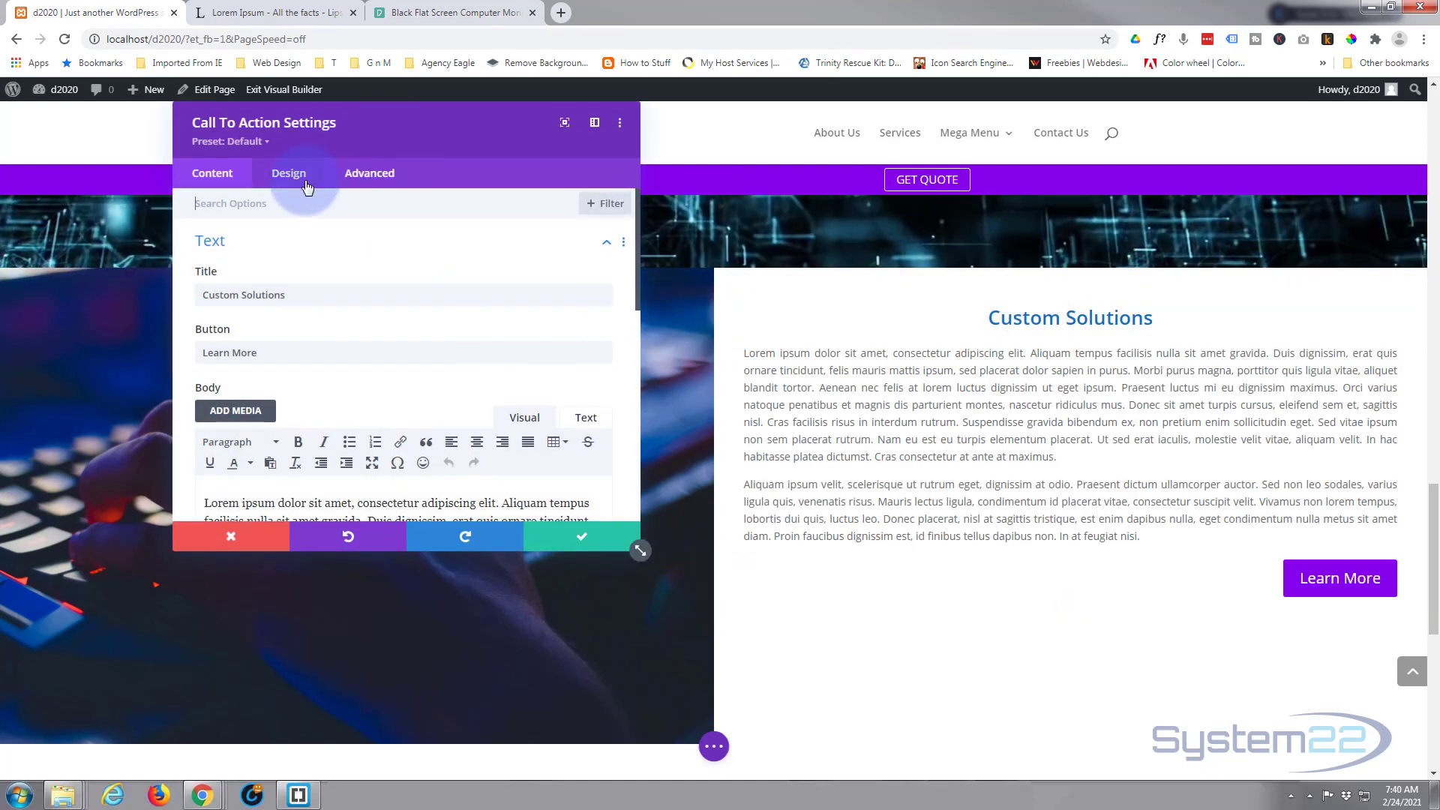
click(303, 180)
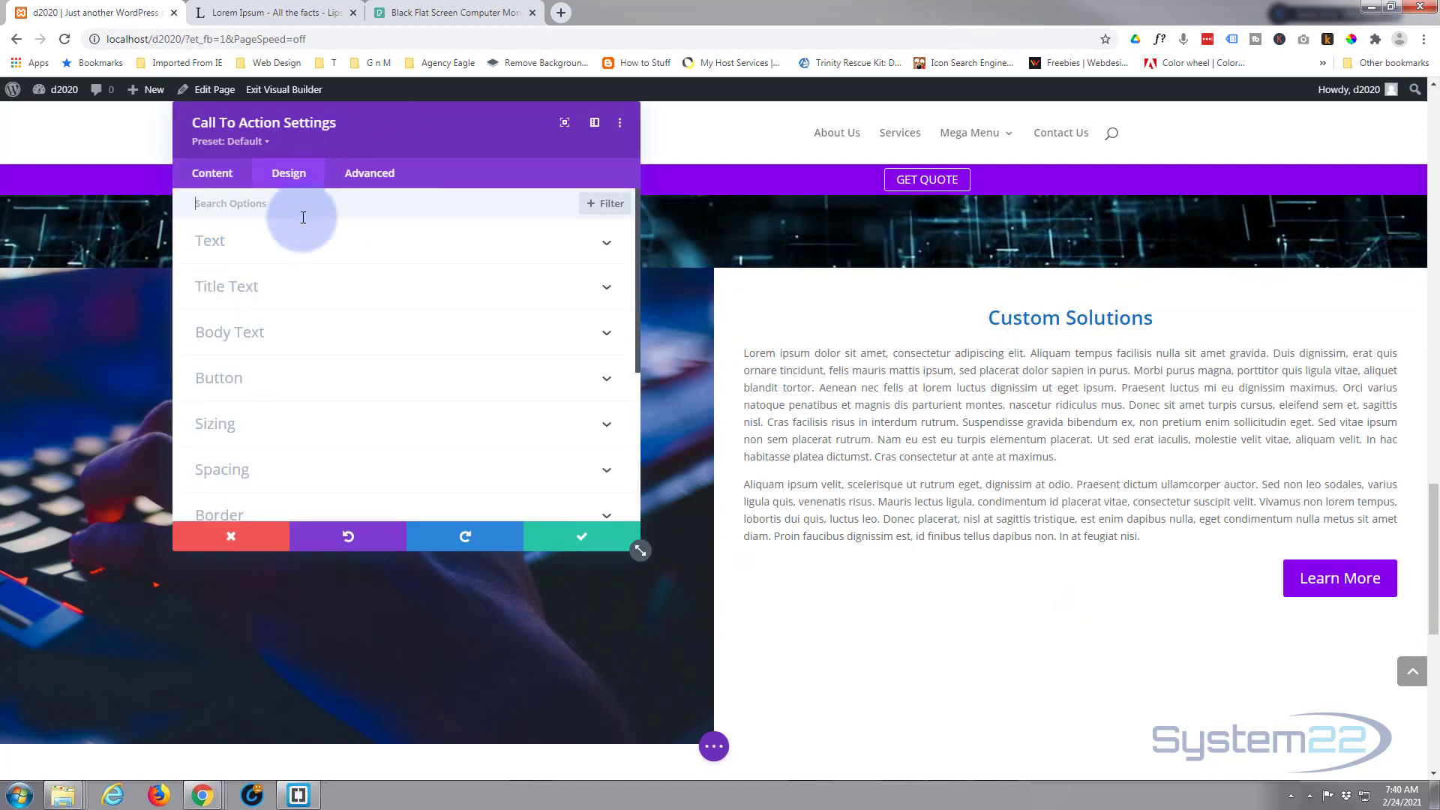
click(295, 466)
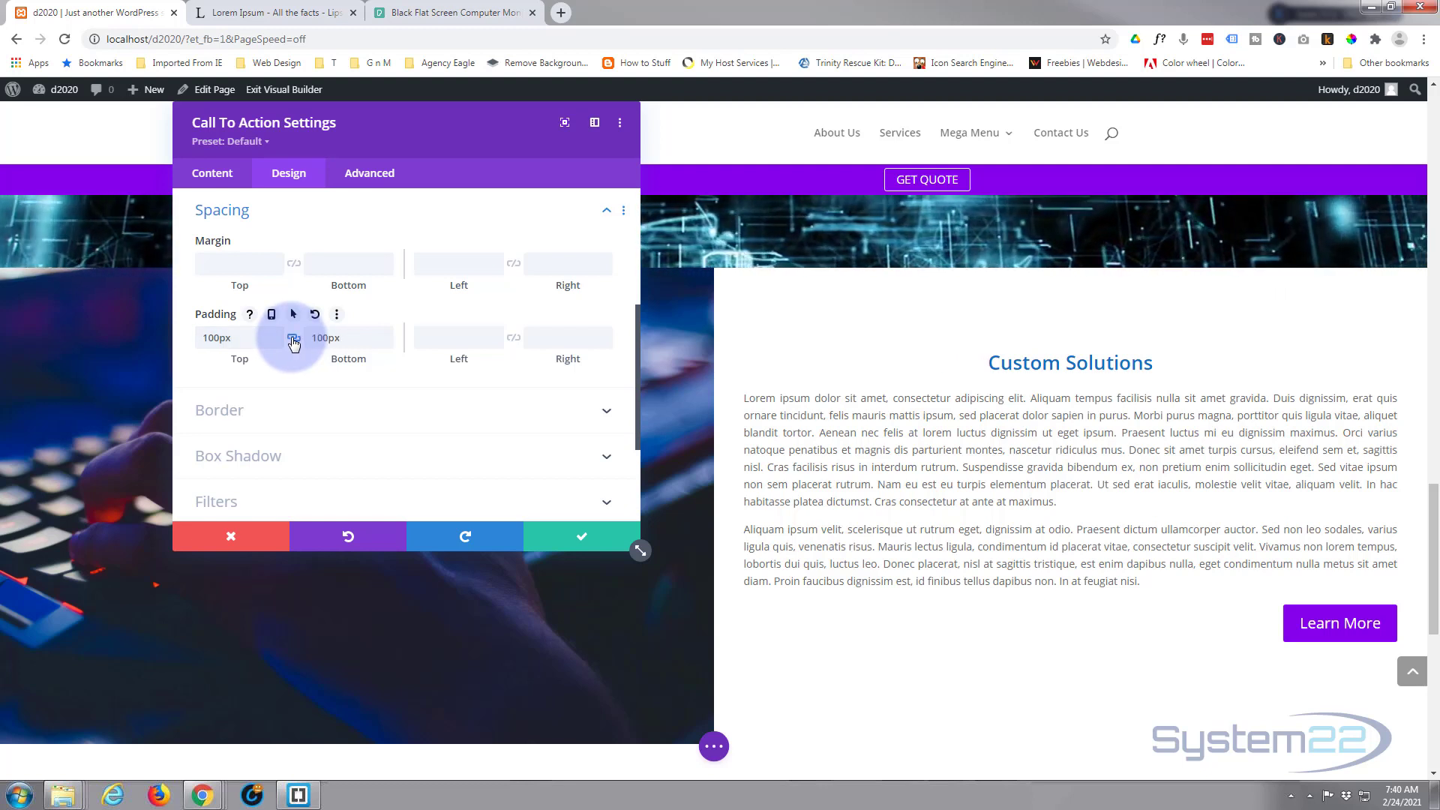
click(446, 338)
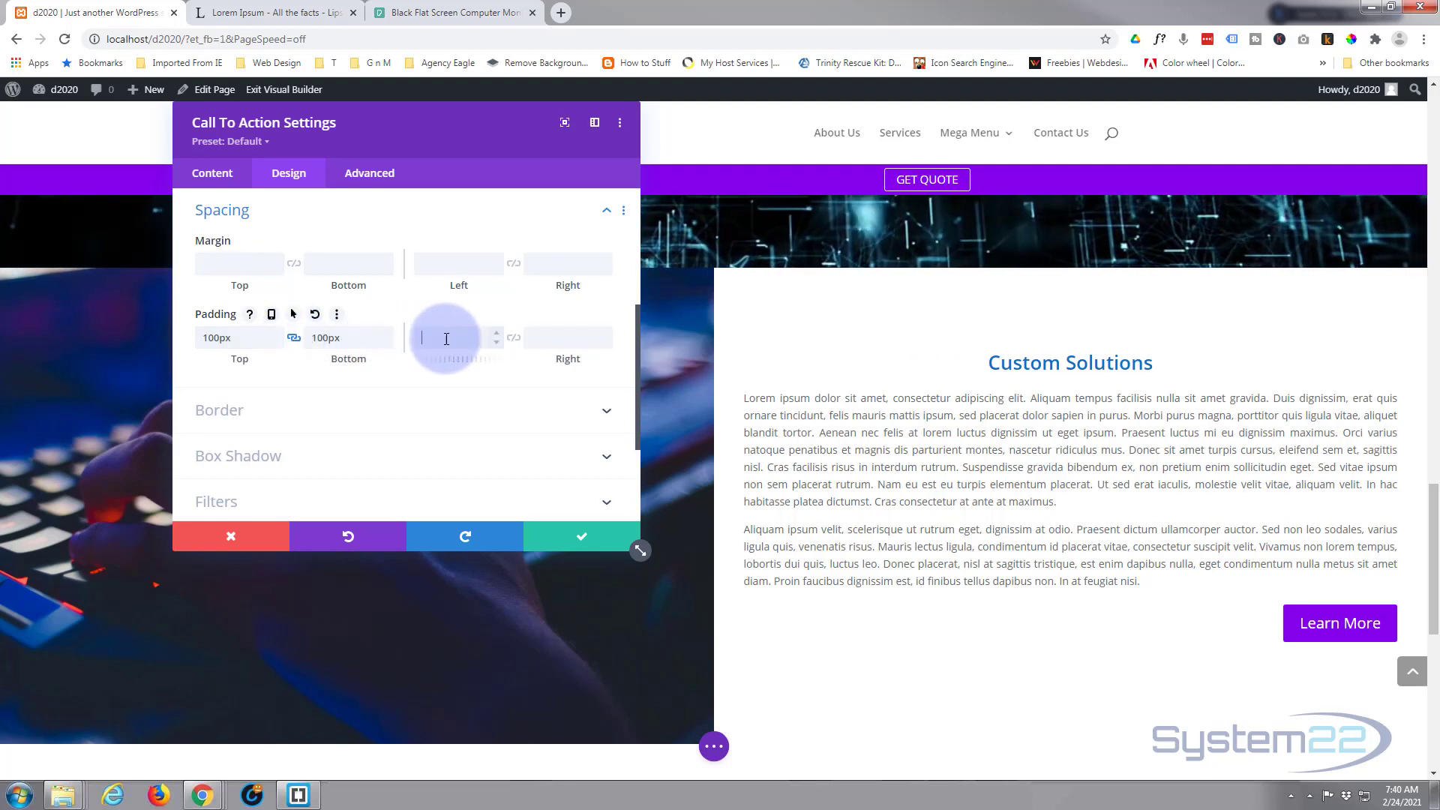
text(50)
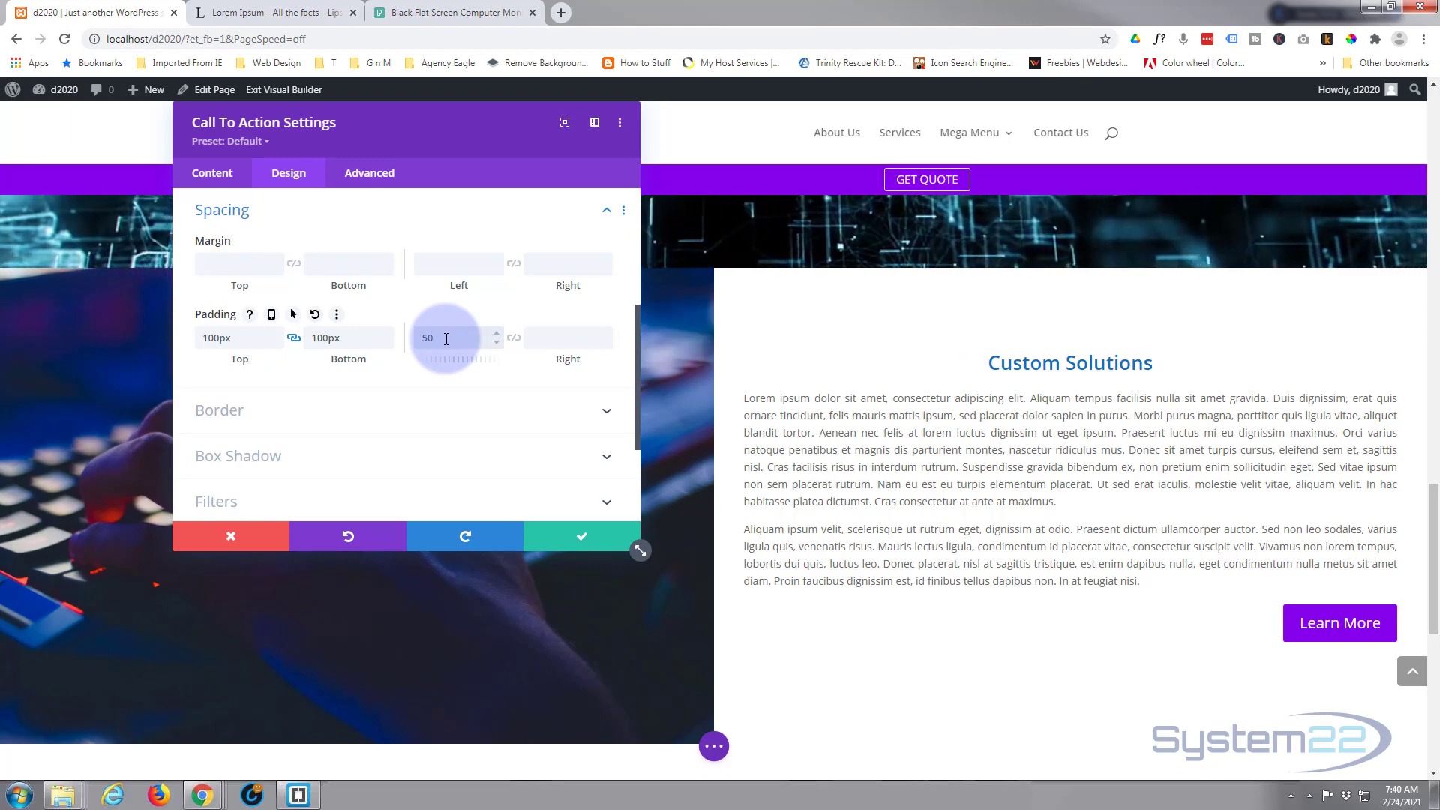
text(px)
click(513, 339)
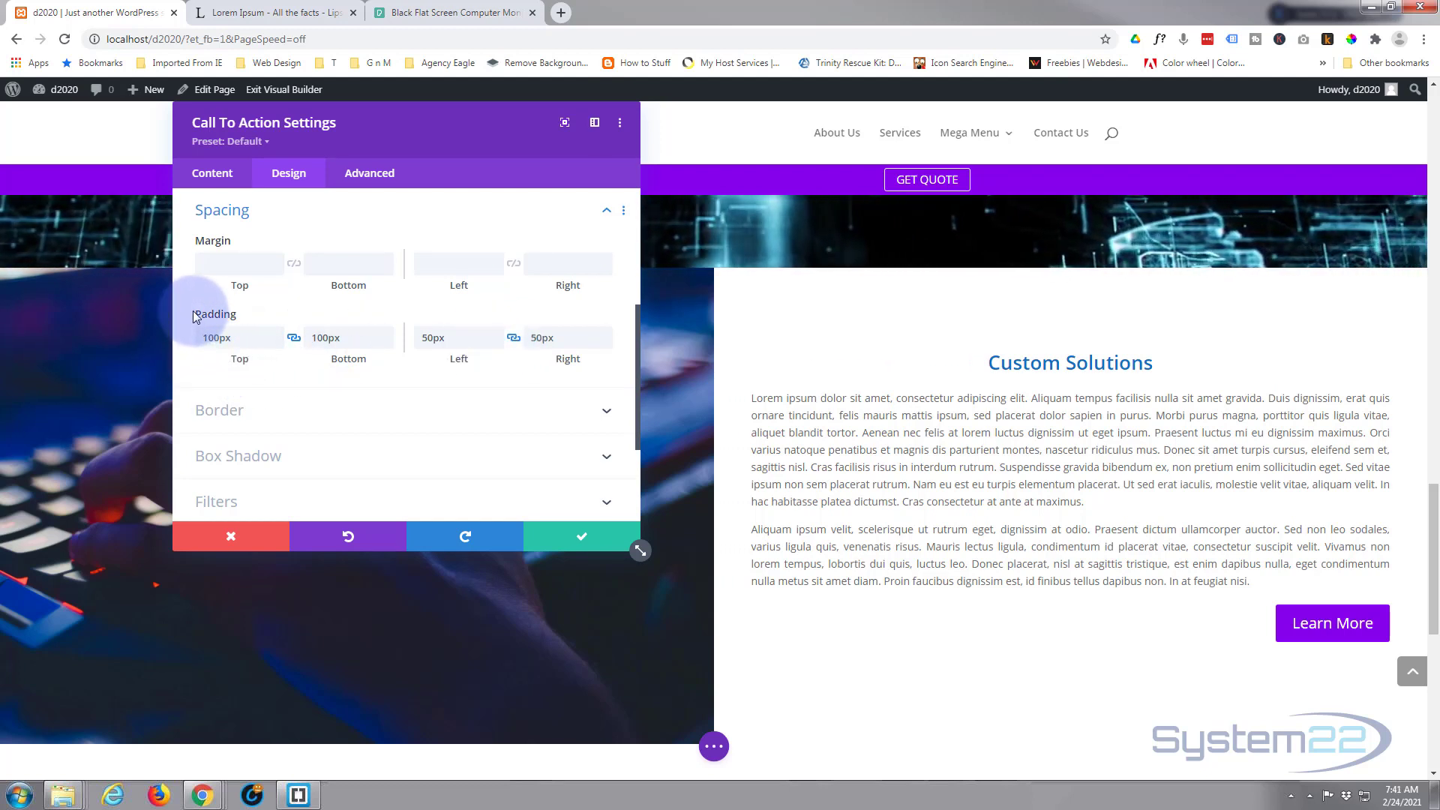
mouse_move(218, 321)
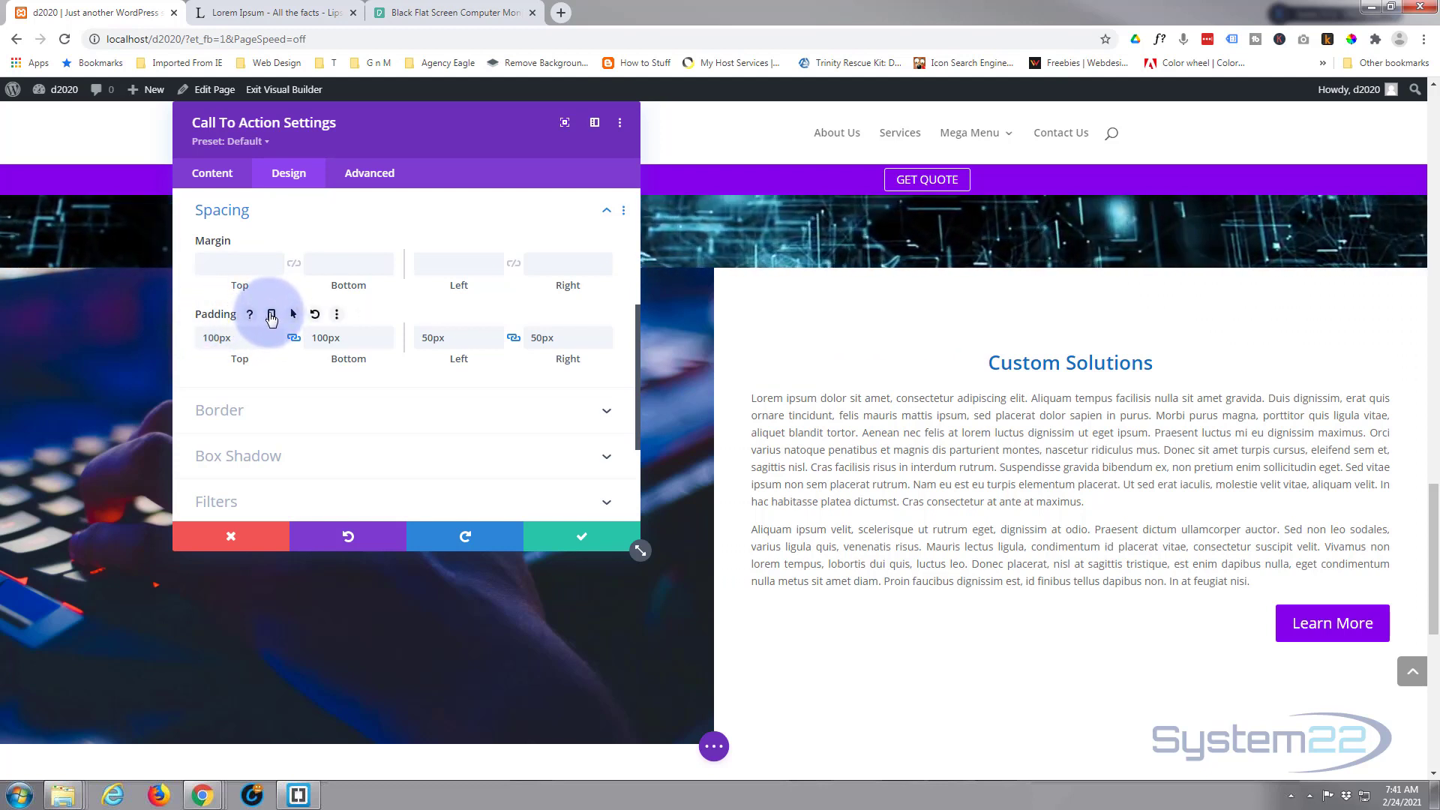
click(271, 315)
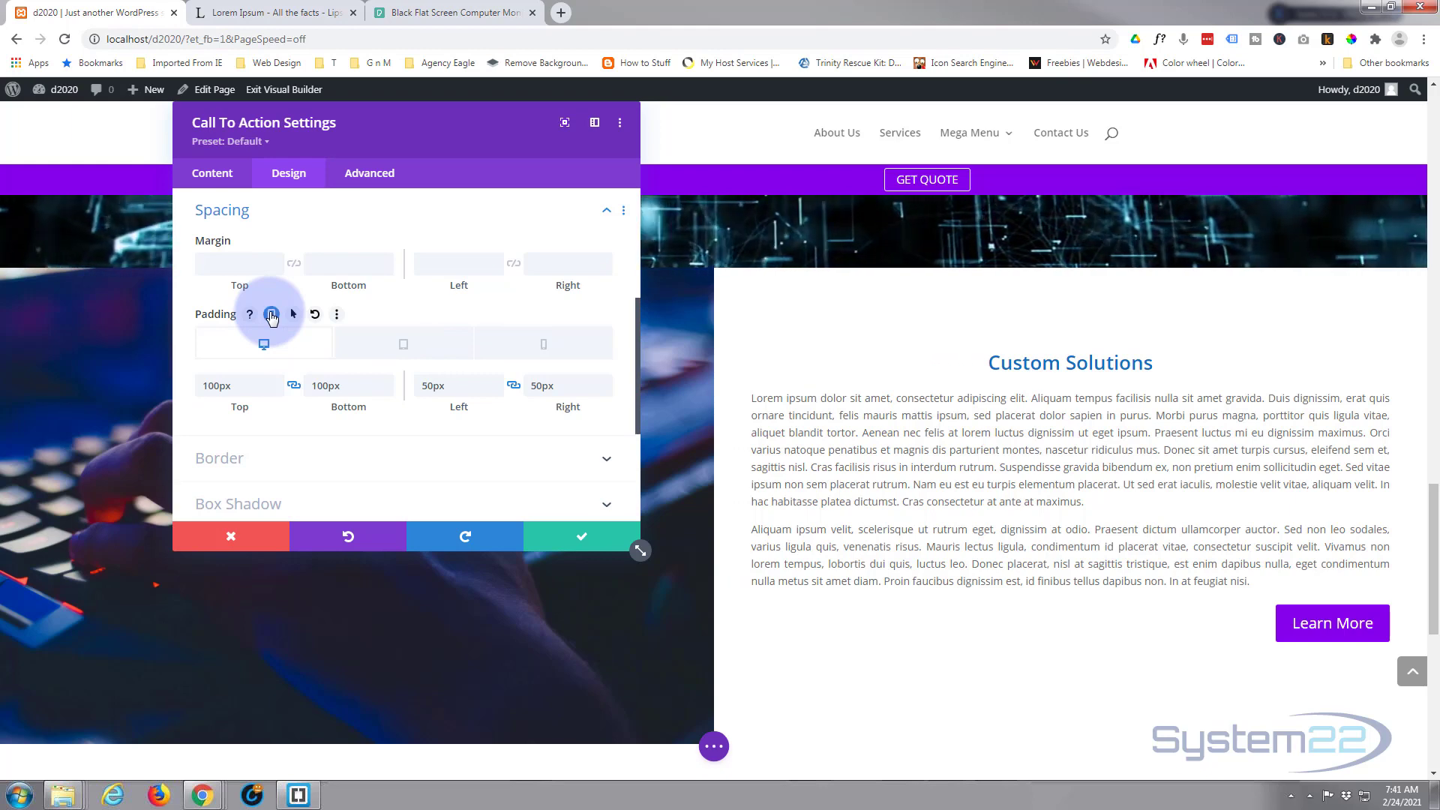
click(415, 350)
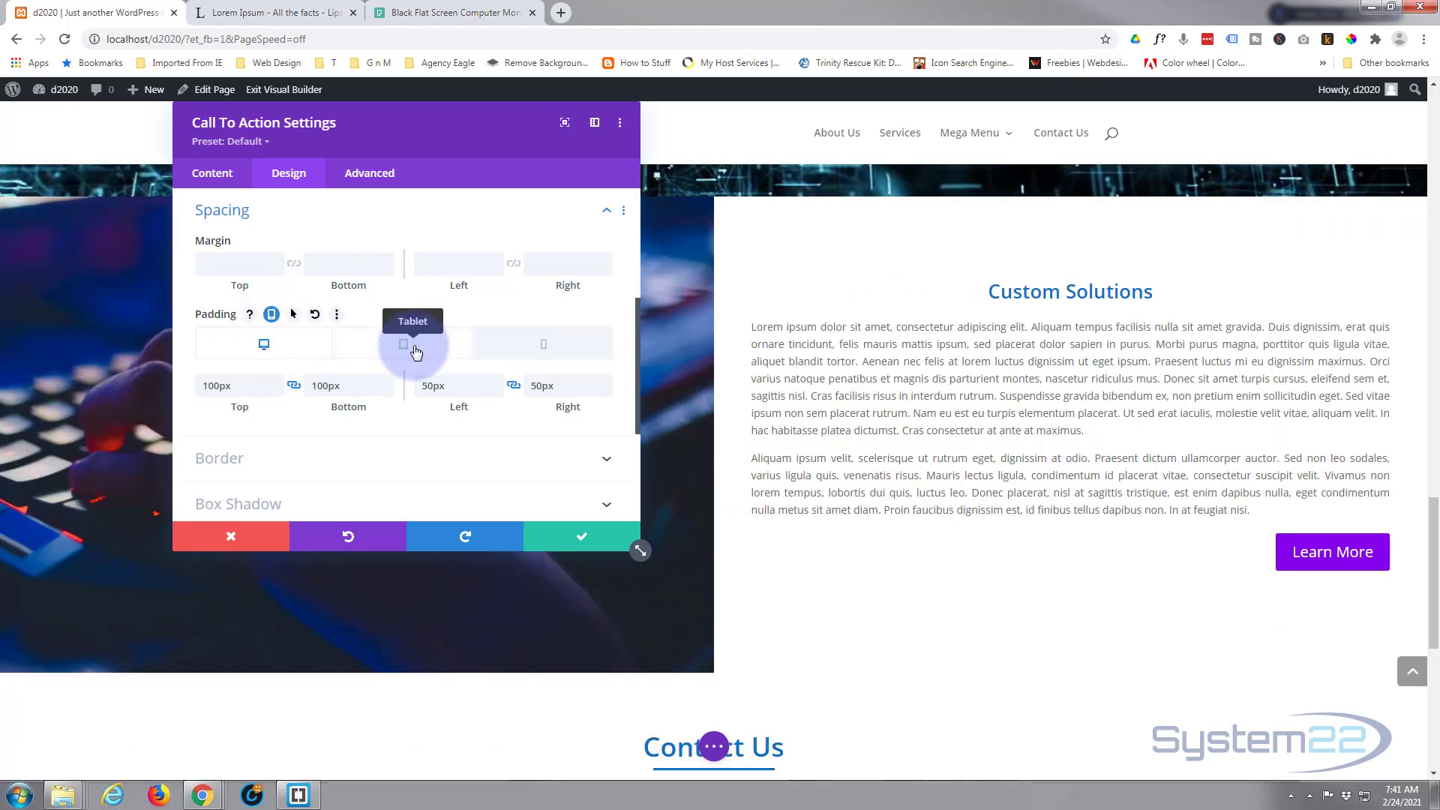
click(541, 344)
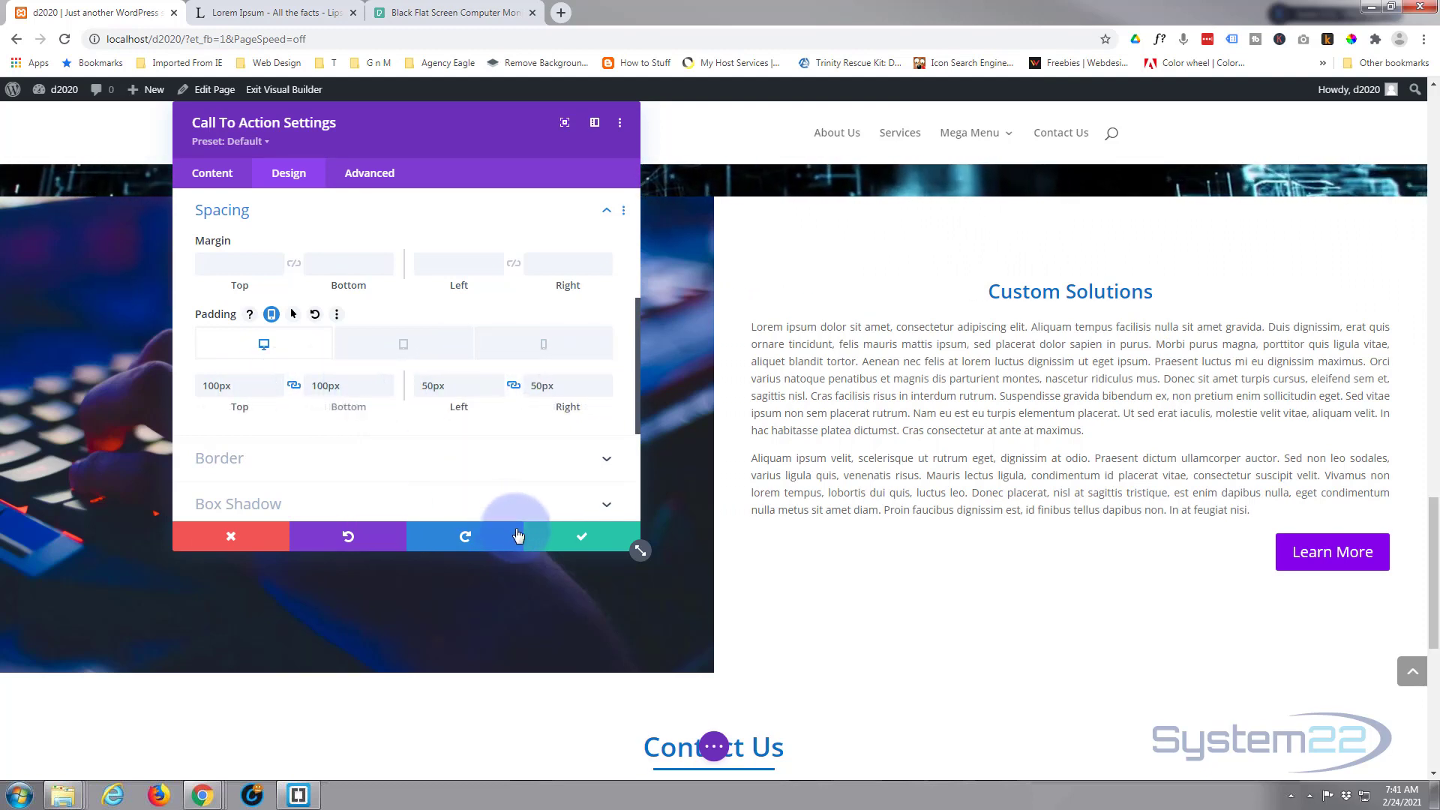
click(575, 540)
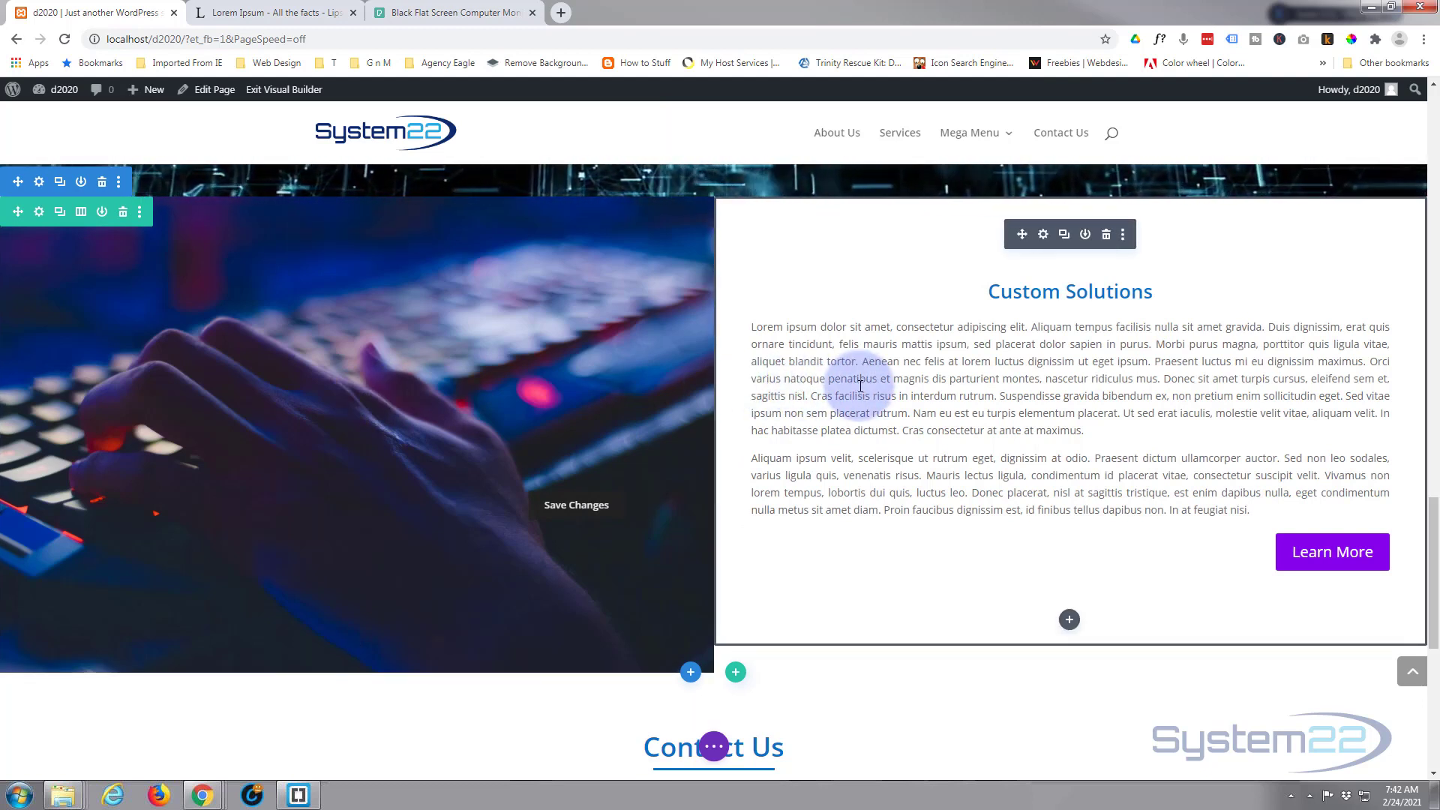
Duplicate the whole Custom Solutions section
click(61, 184)
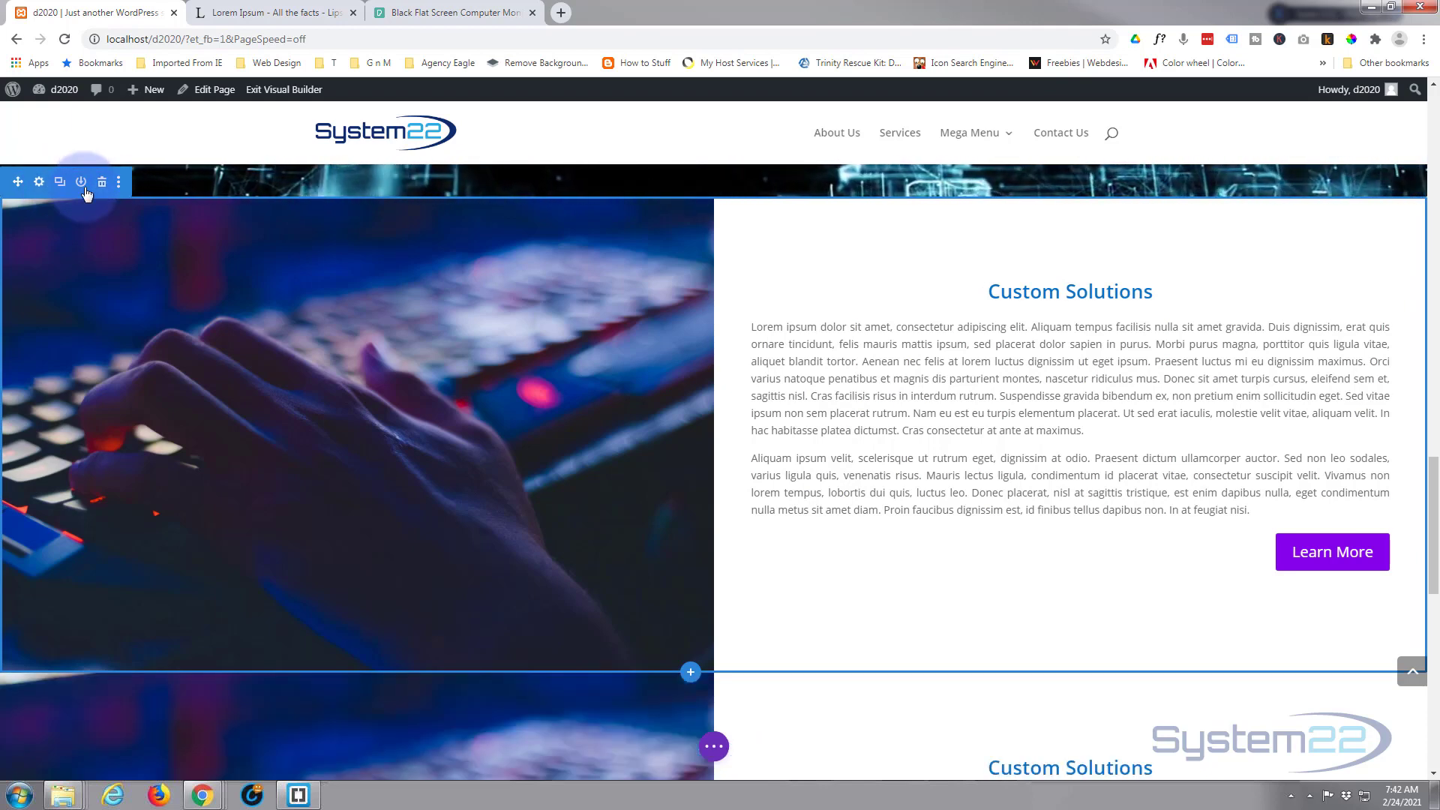
scroll(465, 463, down, 2)
scroll(465, 463, down, 2)
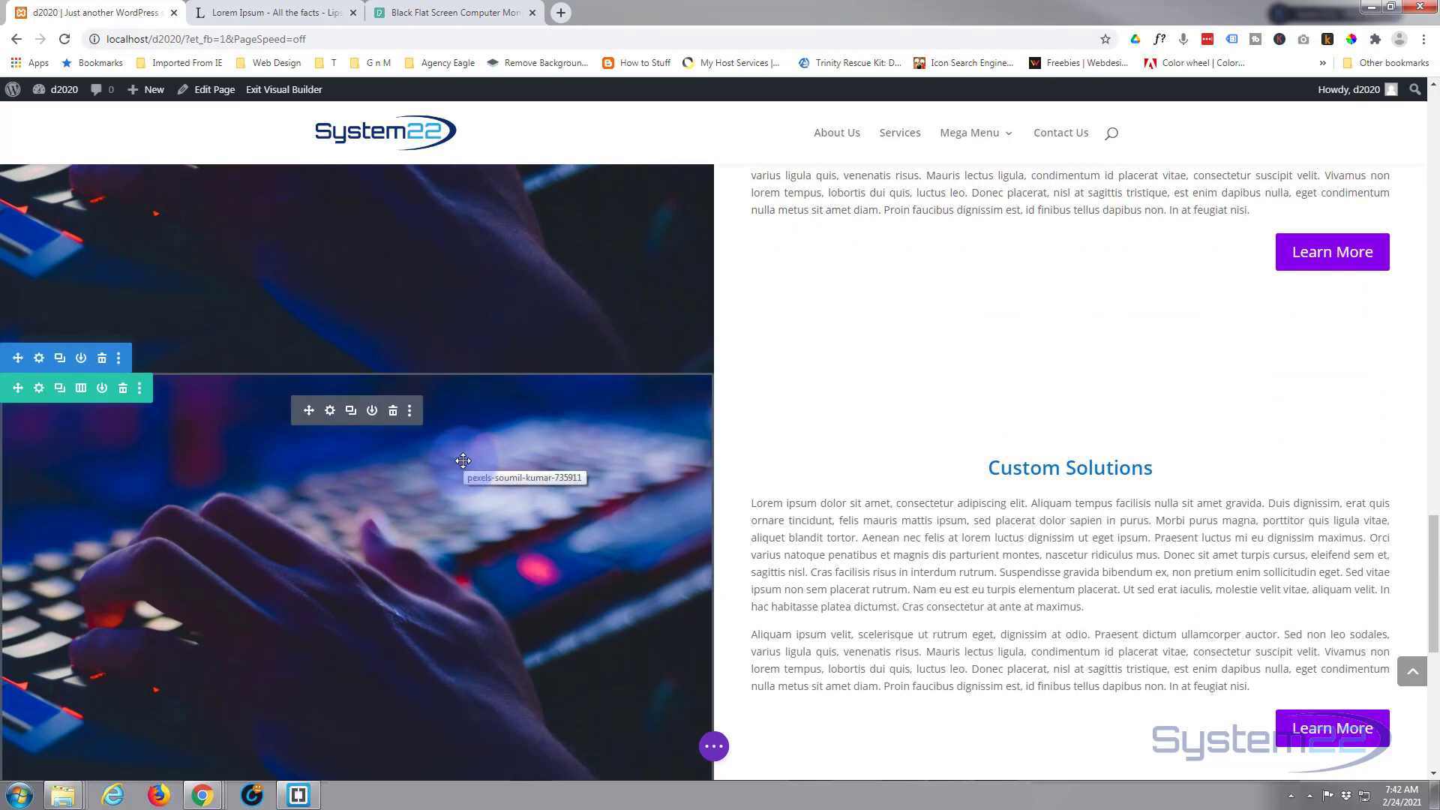
scroll(480, 472, down, 1)
Expand the page-wide builder options and switch to Wireframe view
click(714, 745)
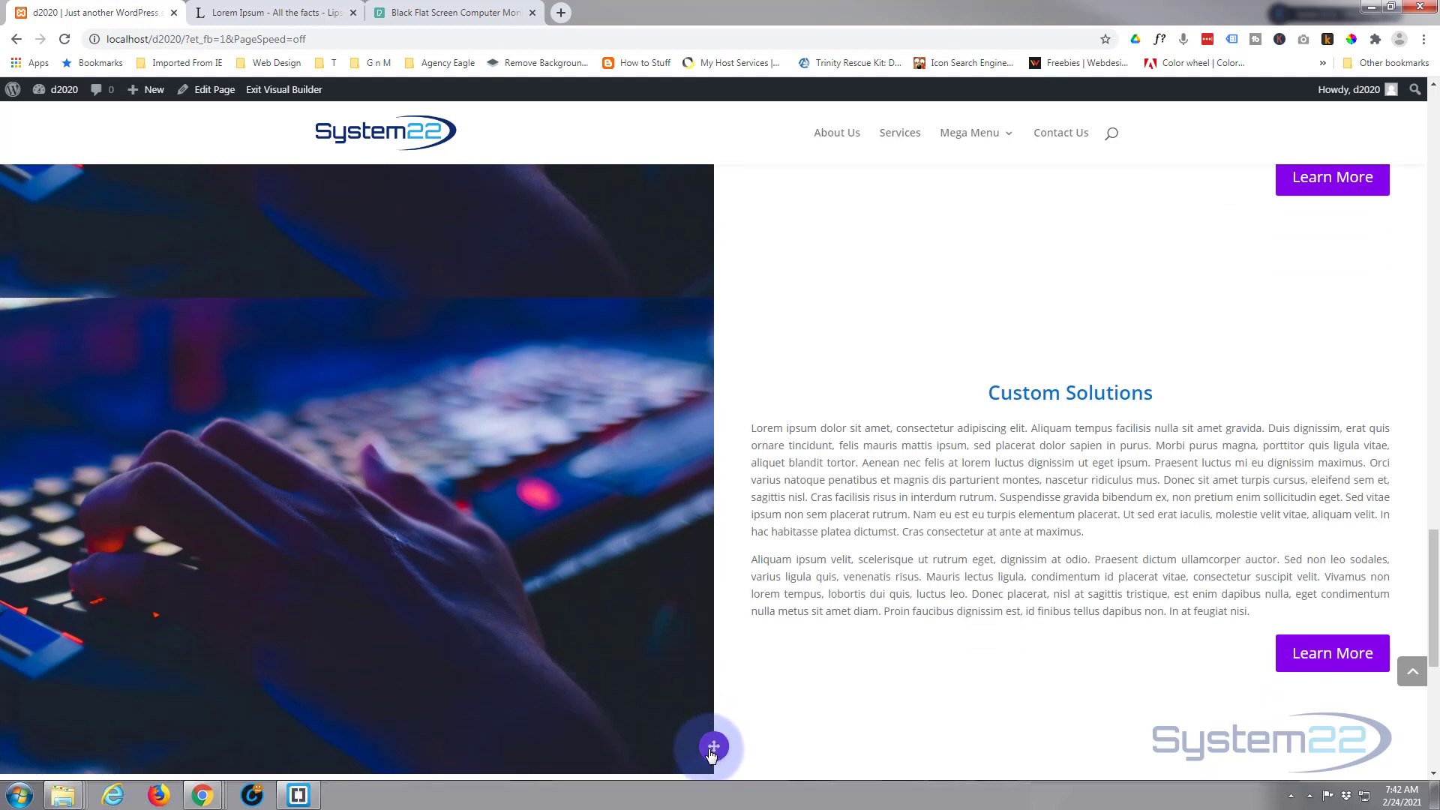
click(714, 750)
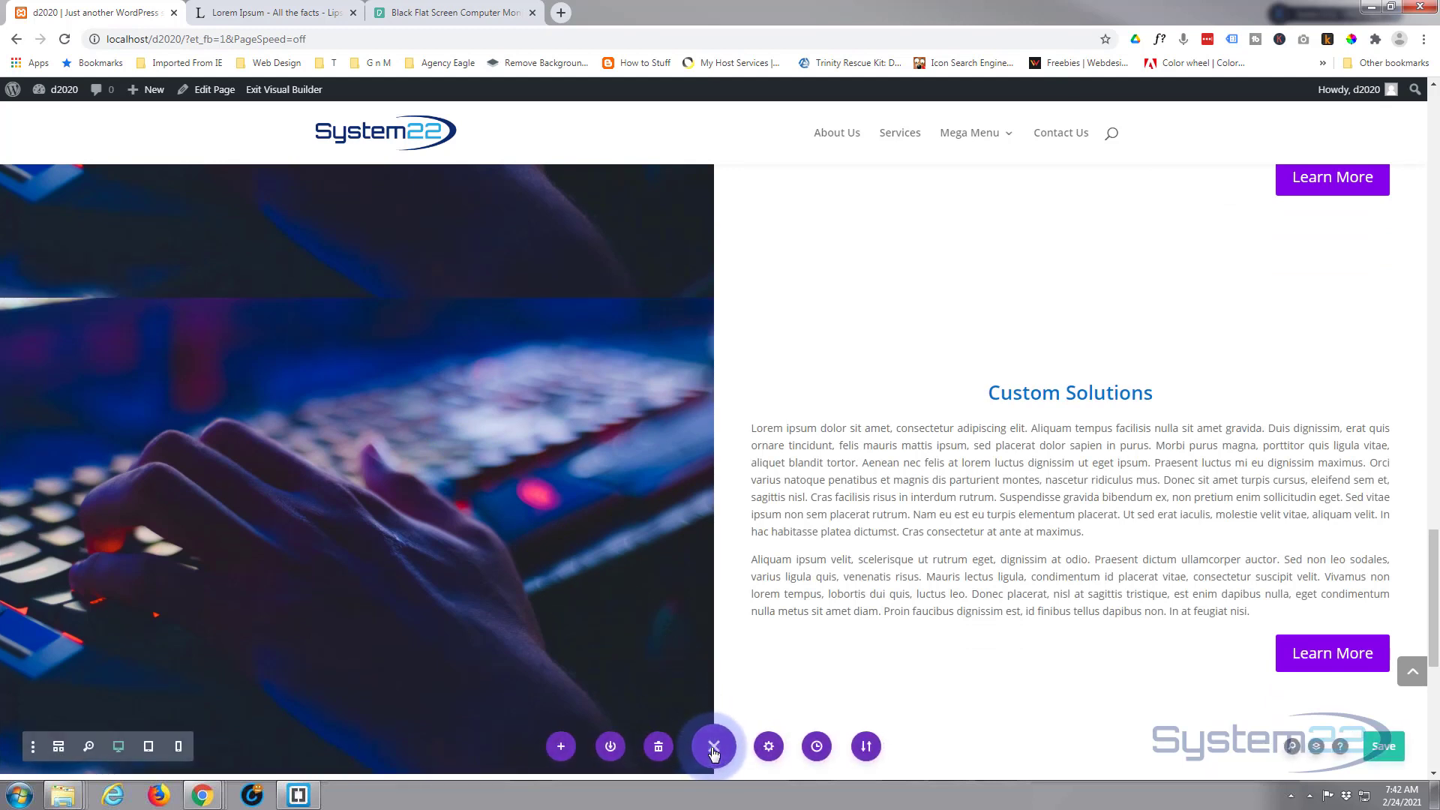
click(58, 747)
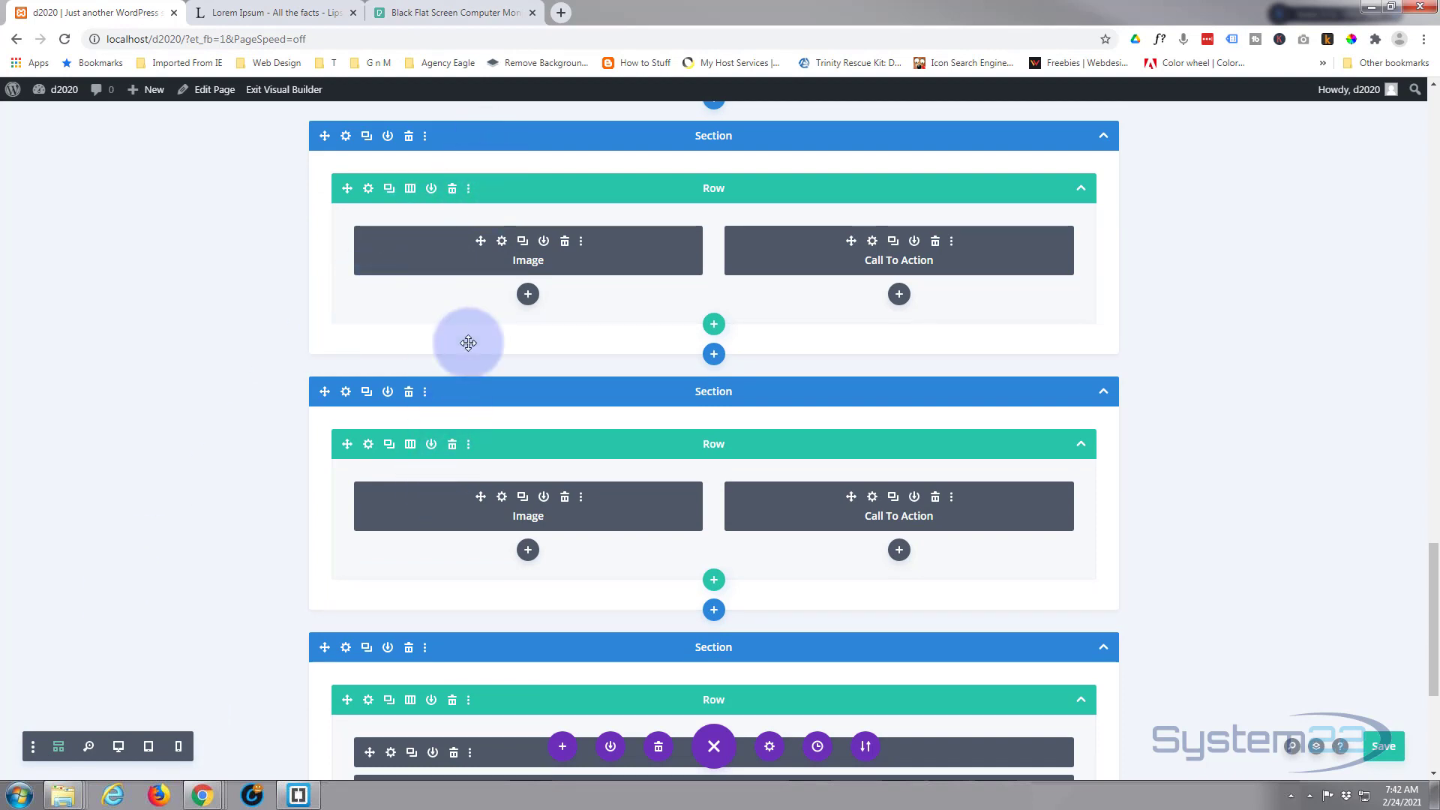
In wireframe, move the second Image to the right column and the Call To Action left
drag(478, 493, 866, 560)
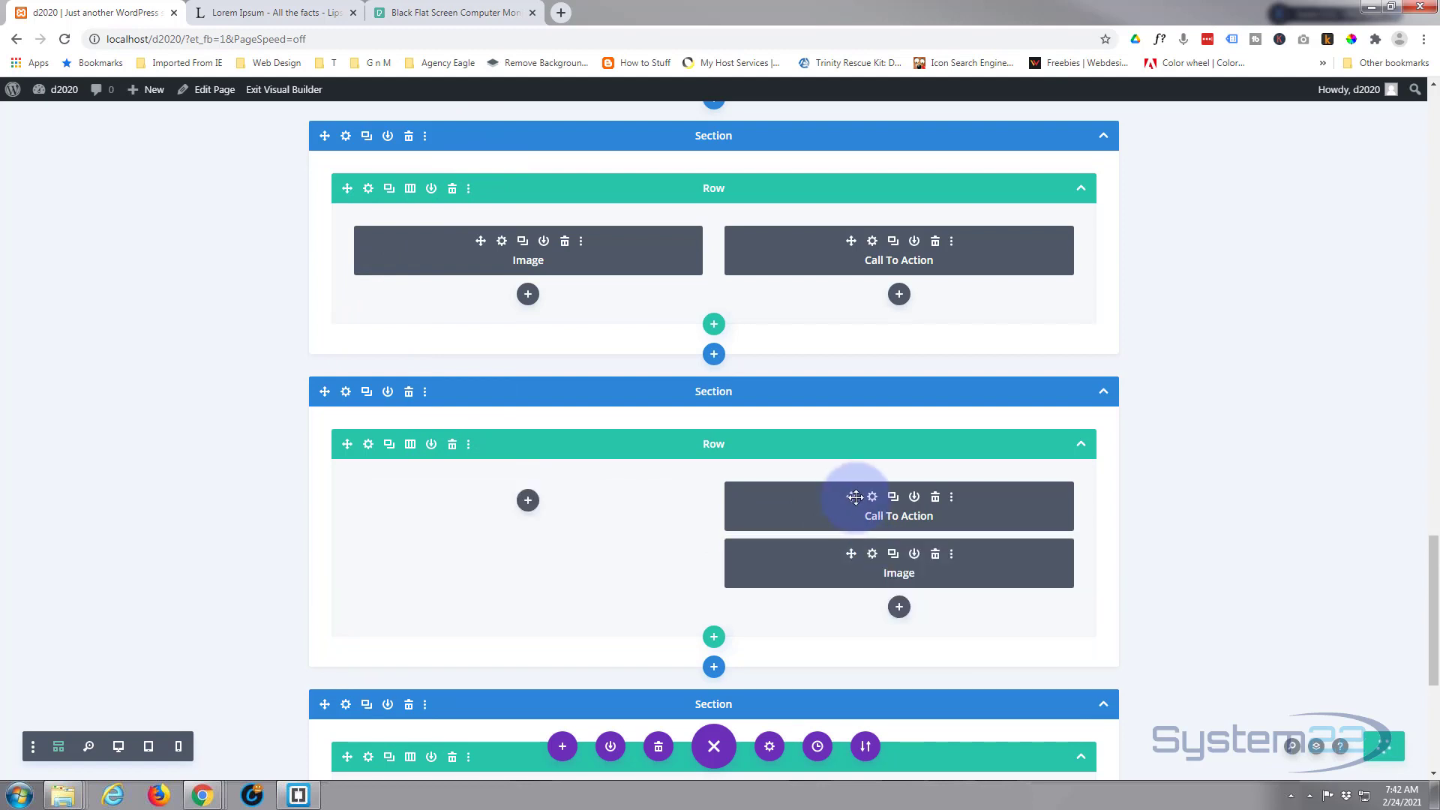
drag(849, 497, 462, 505)
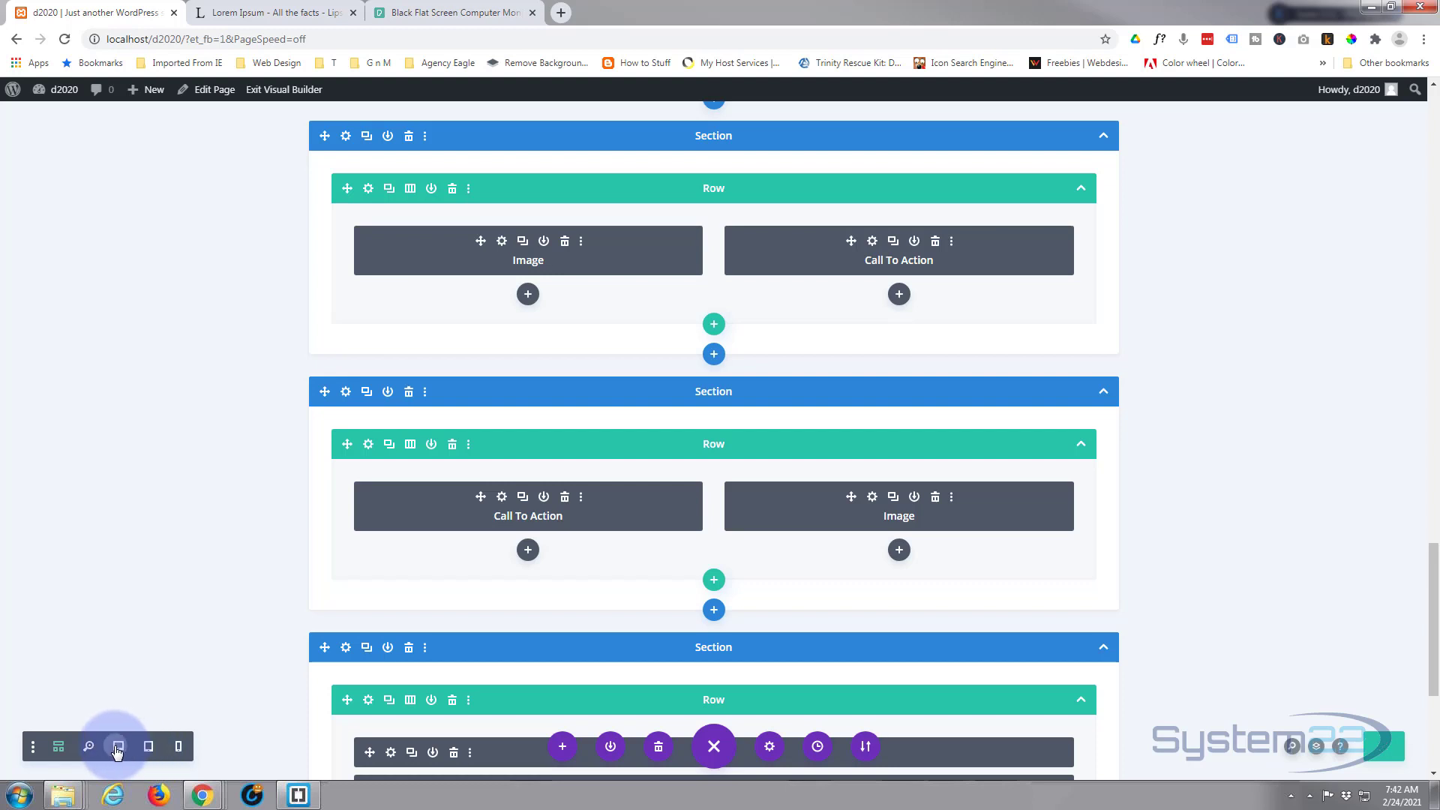
click(118, 747)
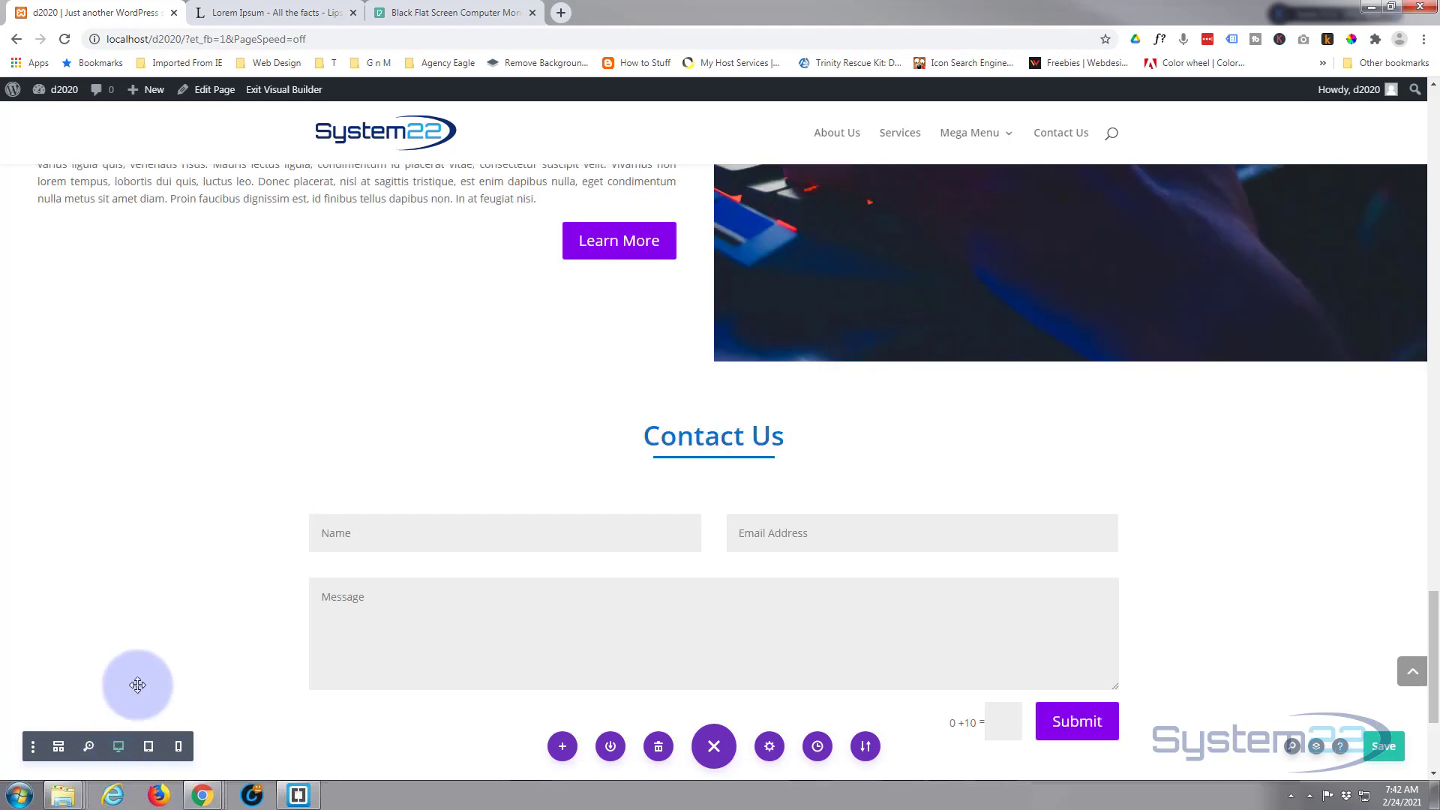
Give the second section a blue #0c71c3 background, then open its call to action's design options
scroll(206, 493, up, 6)
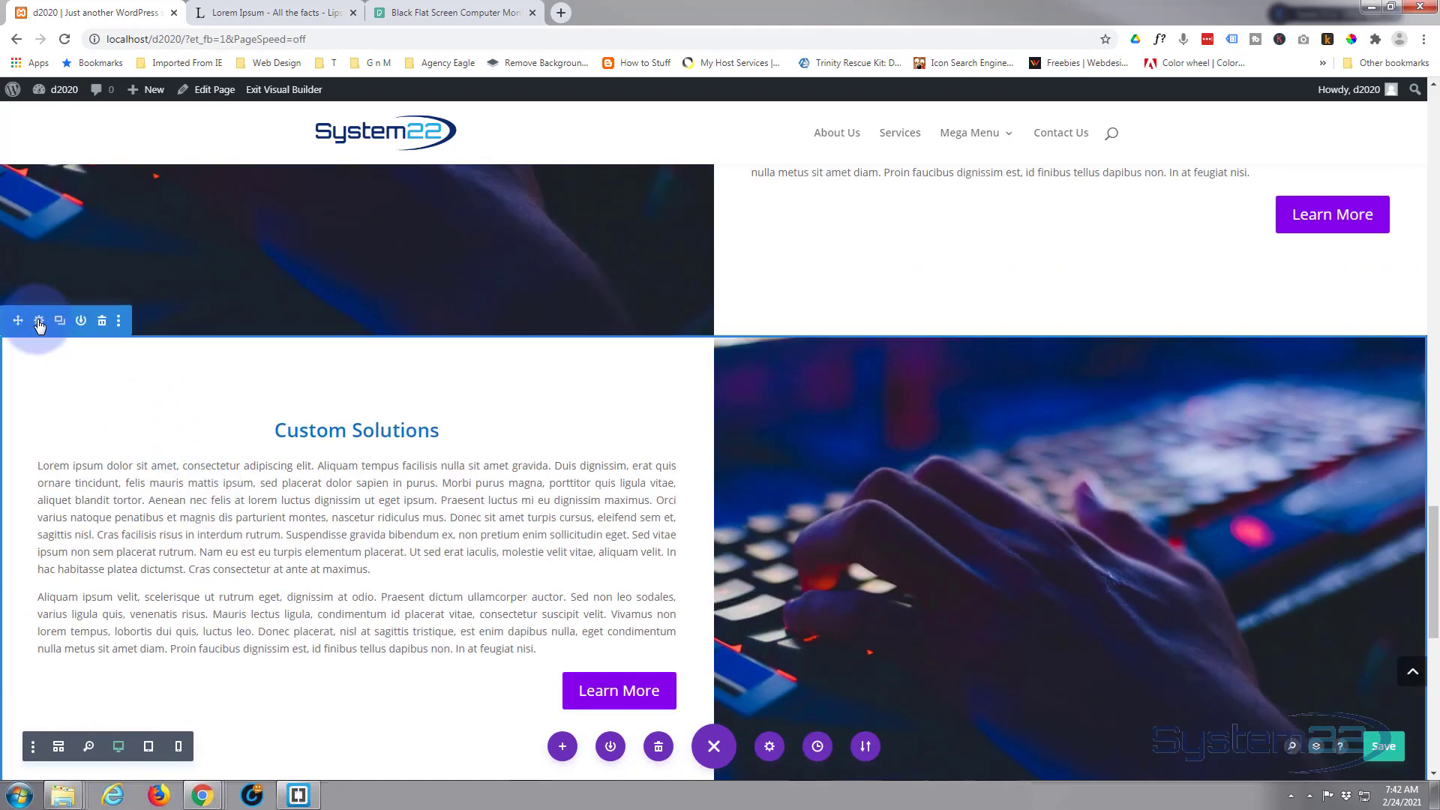
click(39, 322)
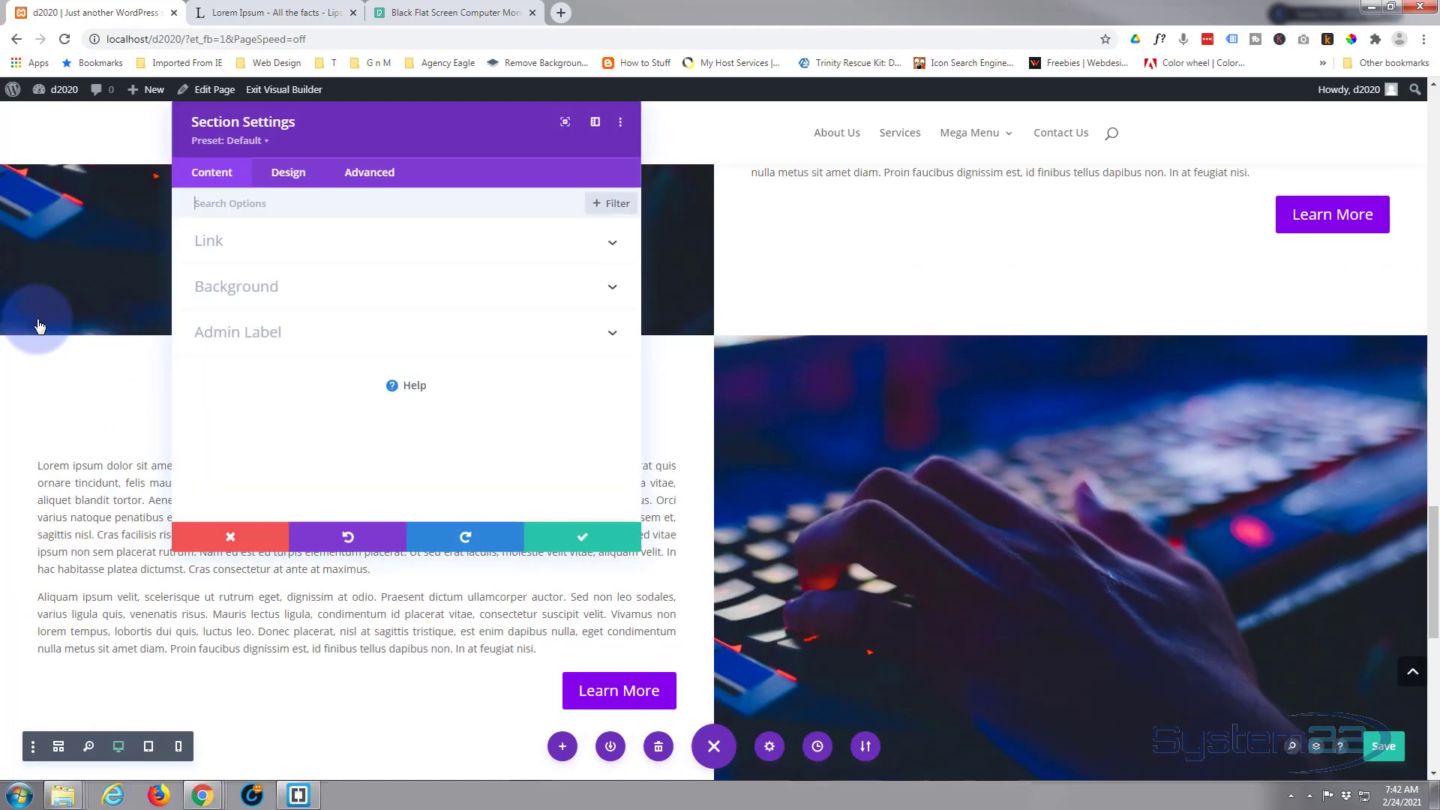
click(402, 288)
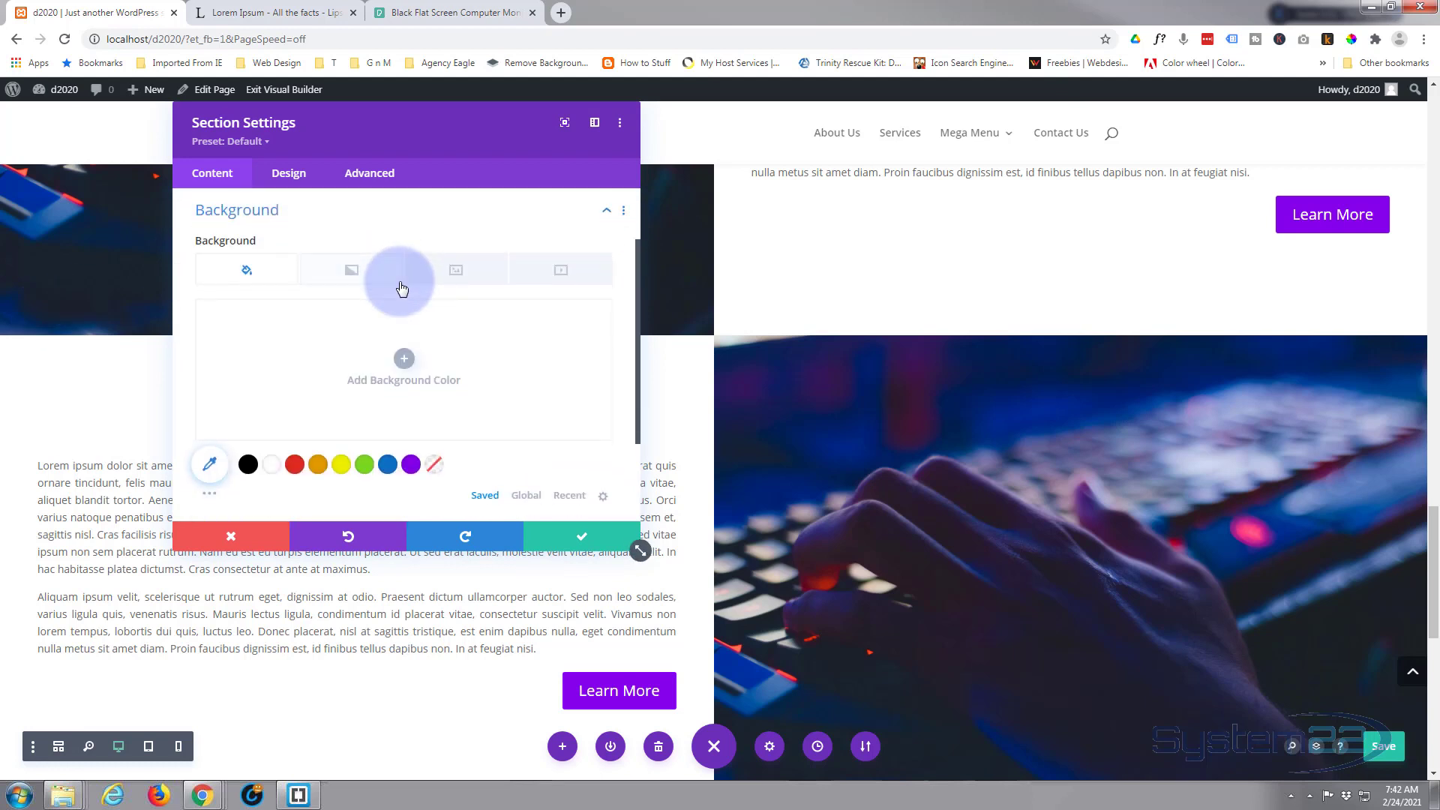
click(389, 467)
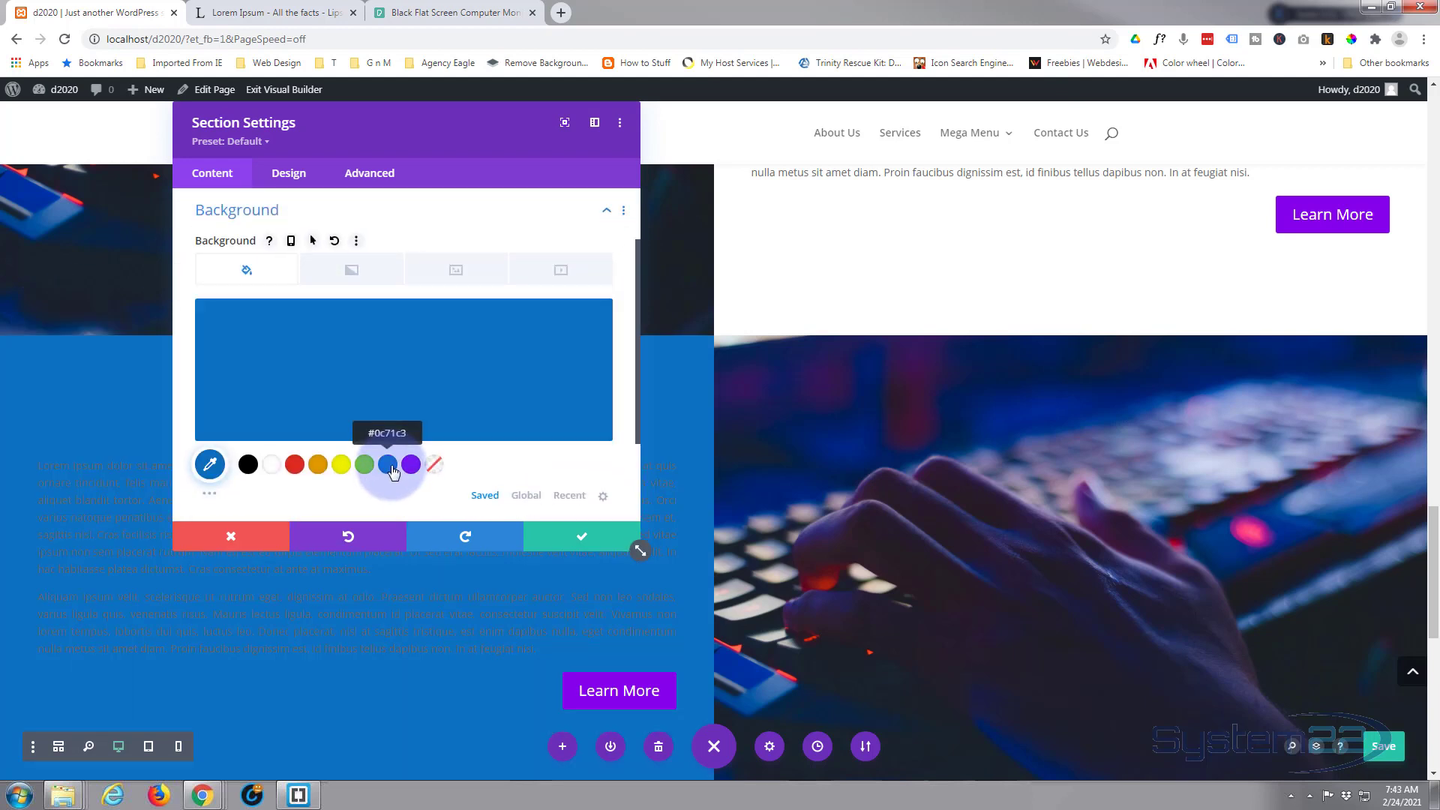
drag(459, 142, 1016, 159)
scroll(1002, 428, up, 2)
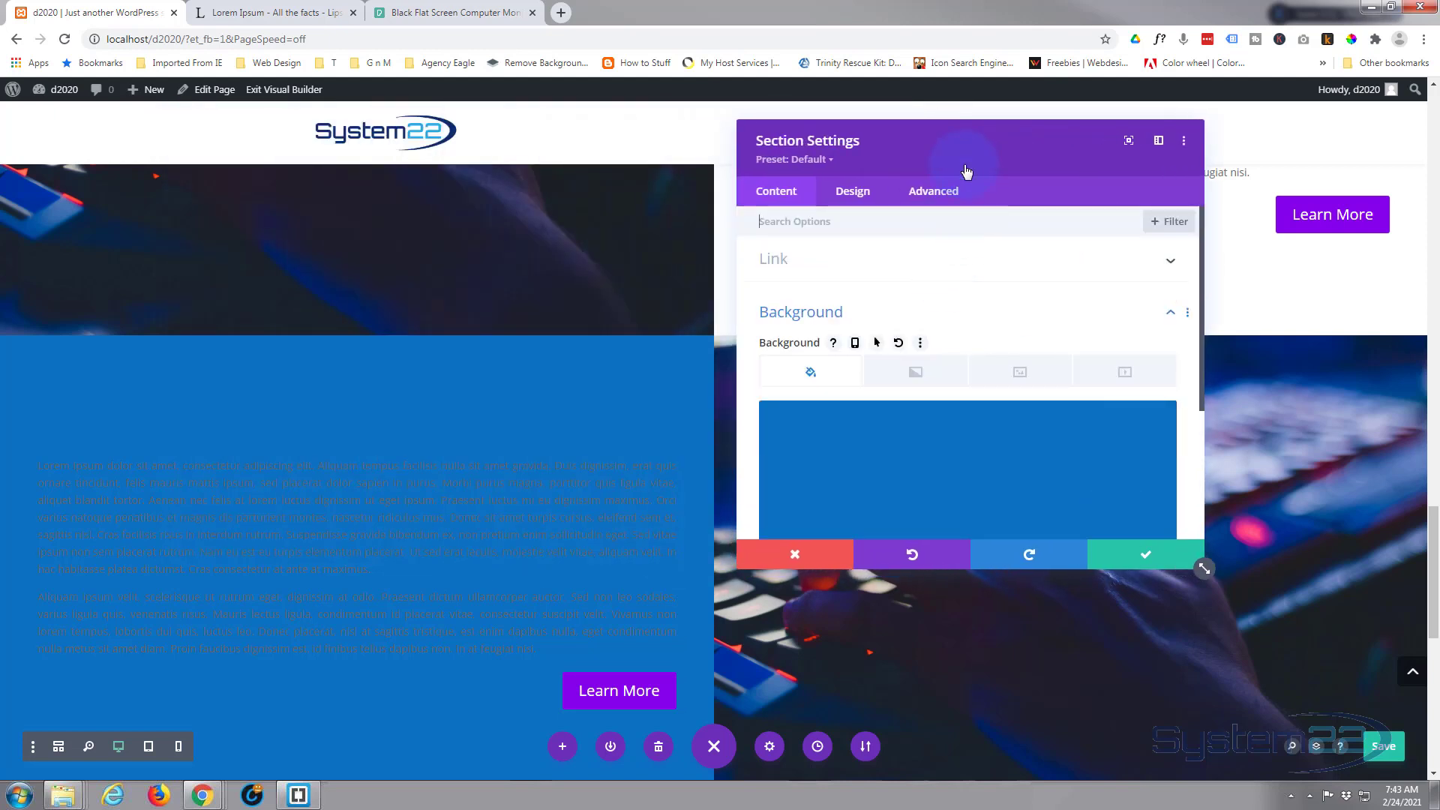
click(1141, 555)
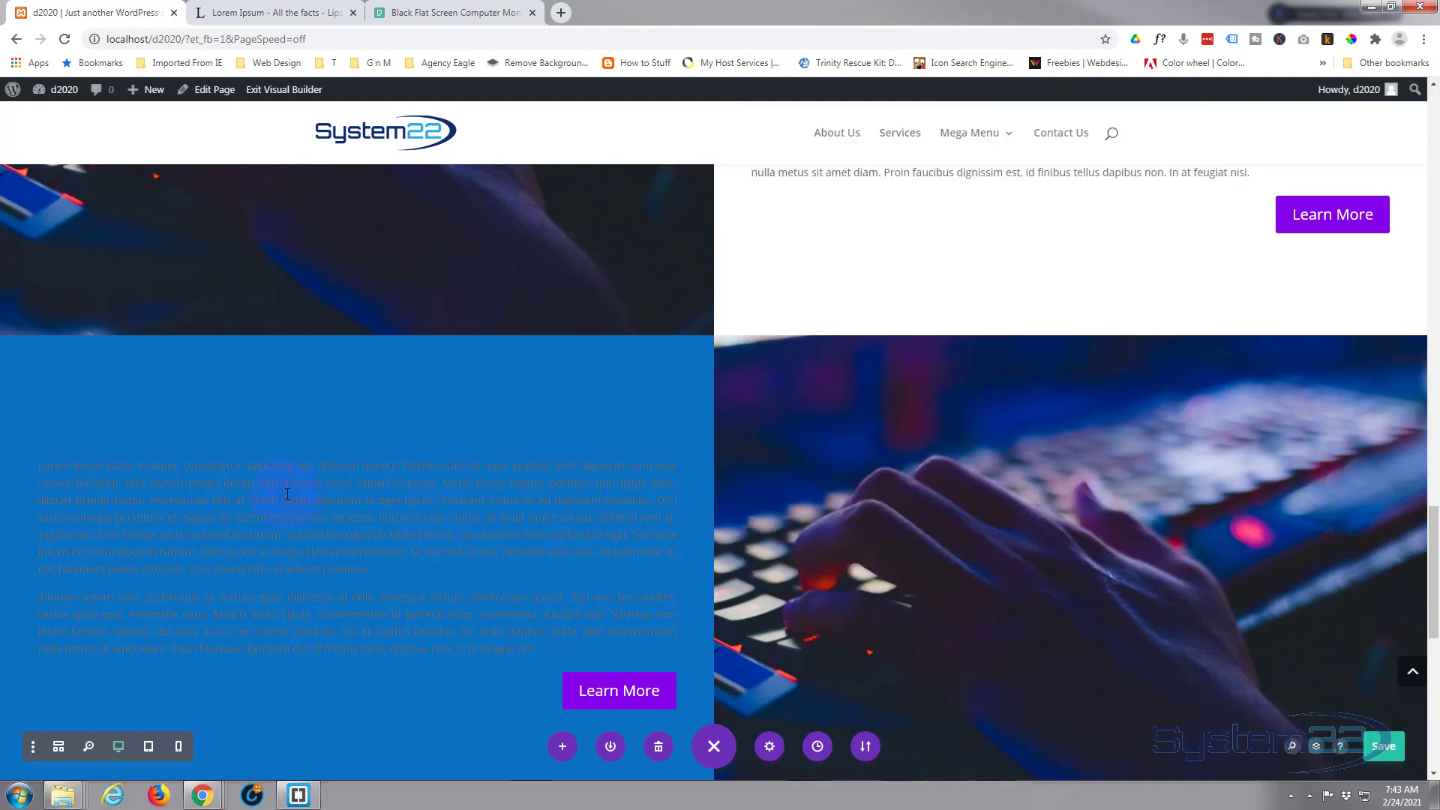
click(330, 373)
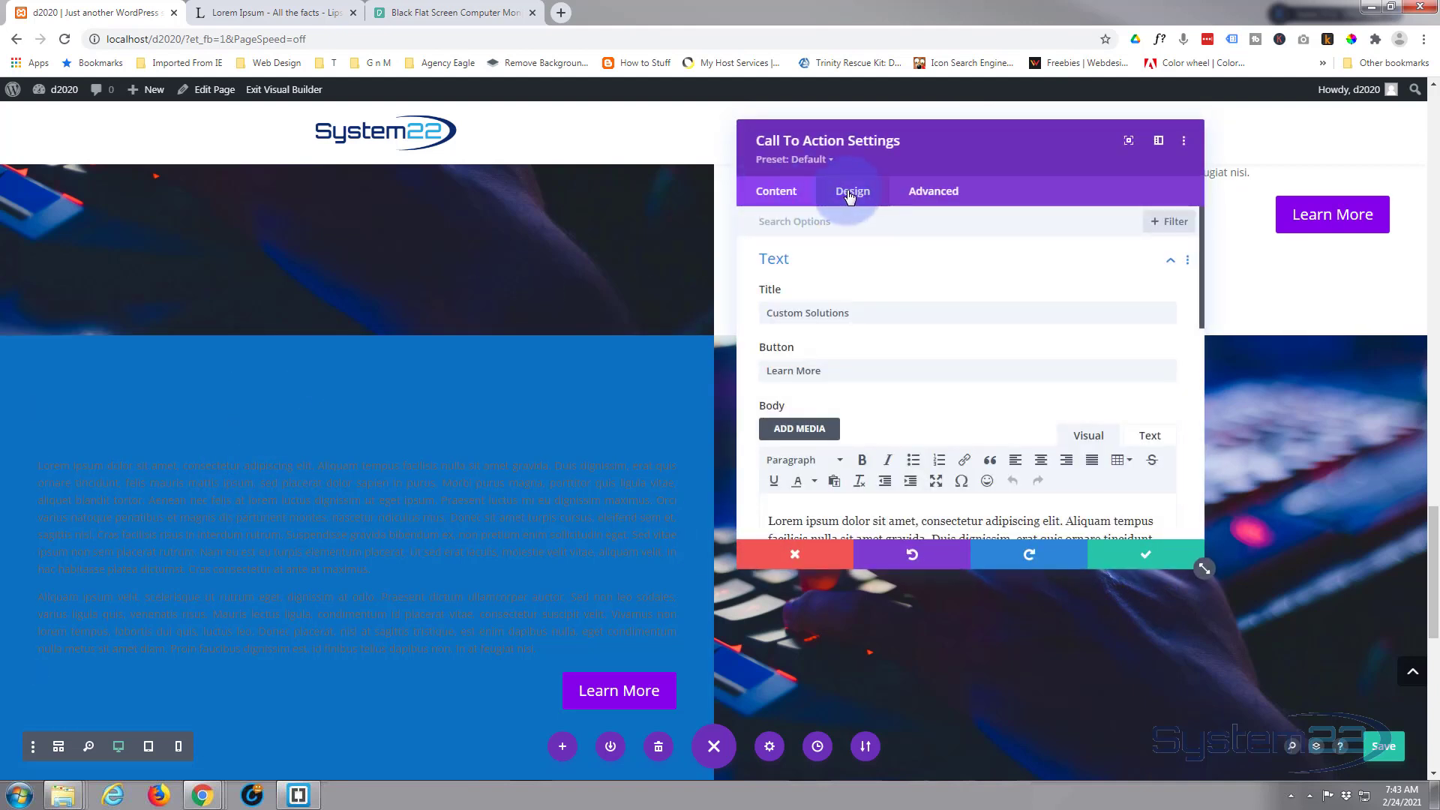
click(849, 197)
Set the call to action's body text colour to Light and its title to white #ffffff
click(907, 260)
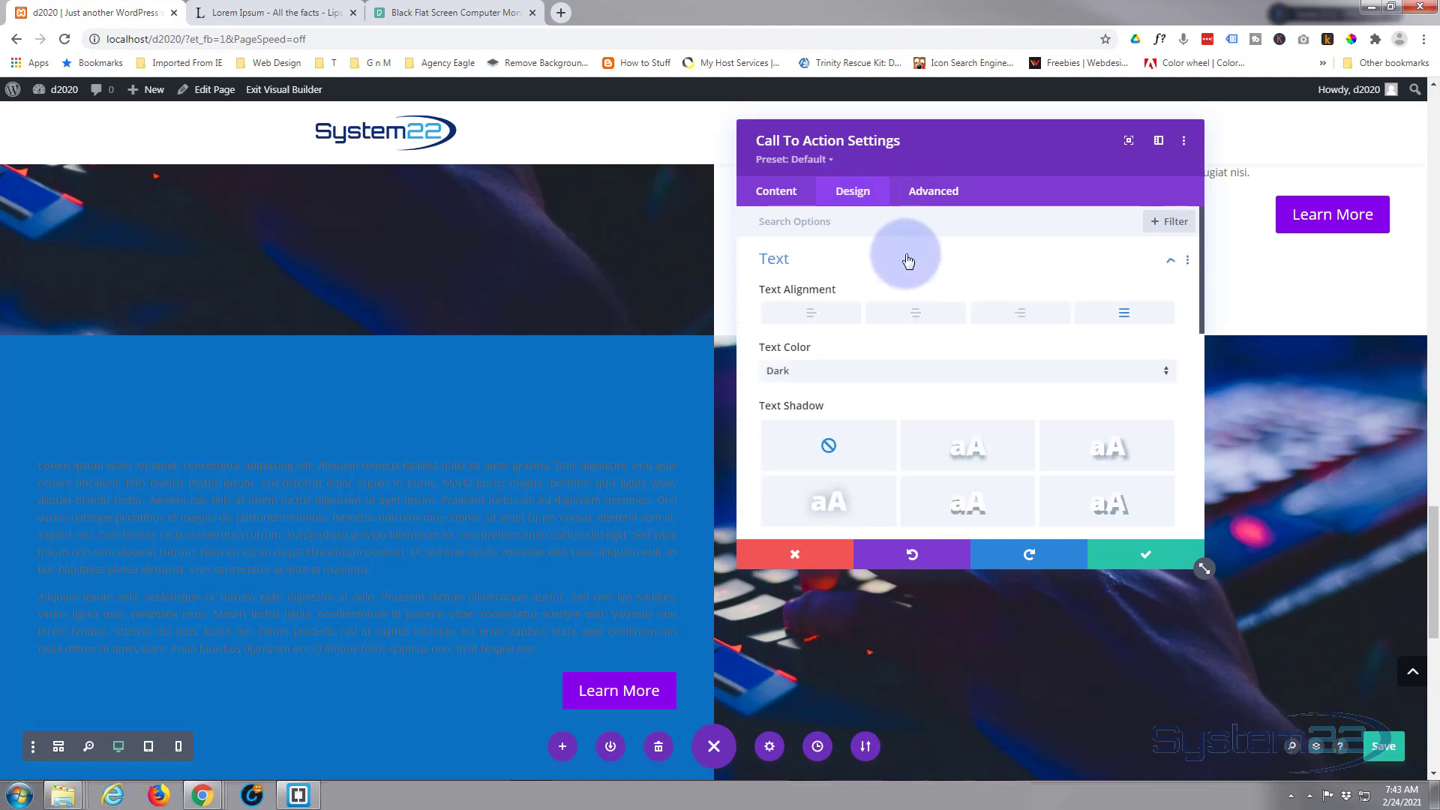
click(896, 370)
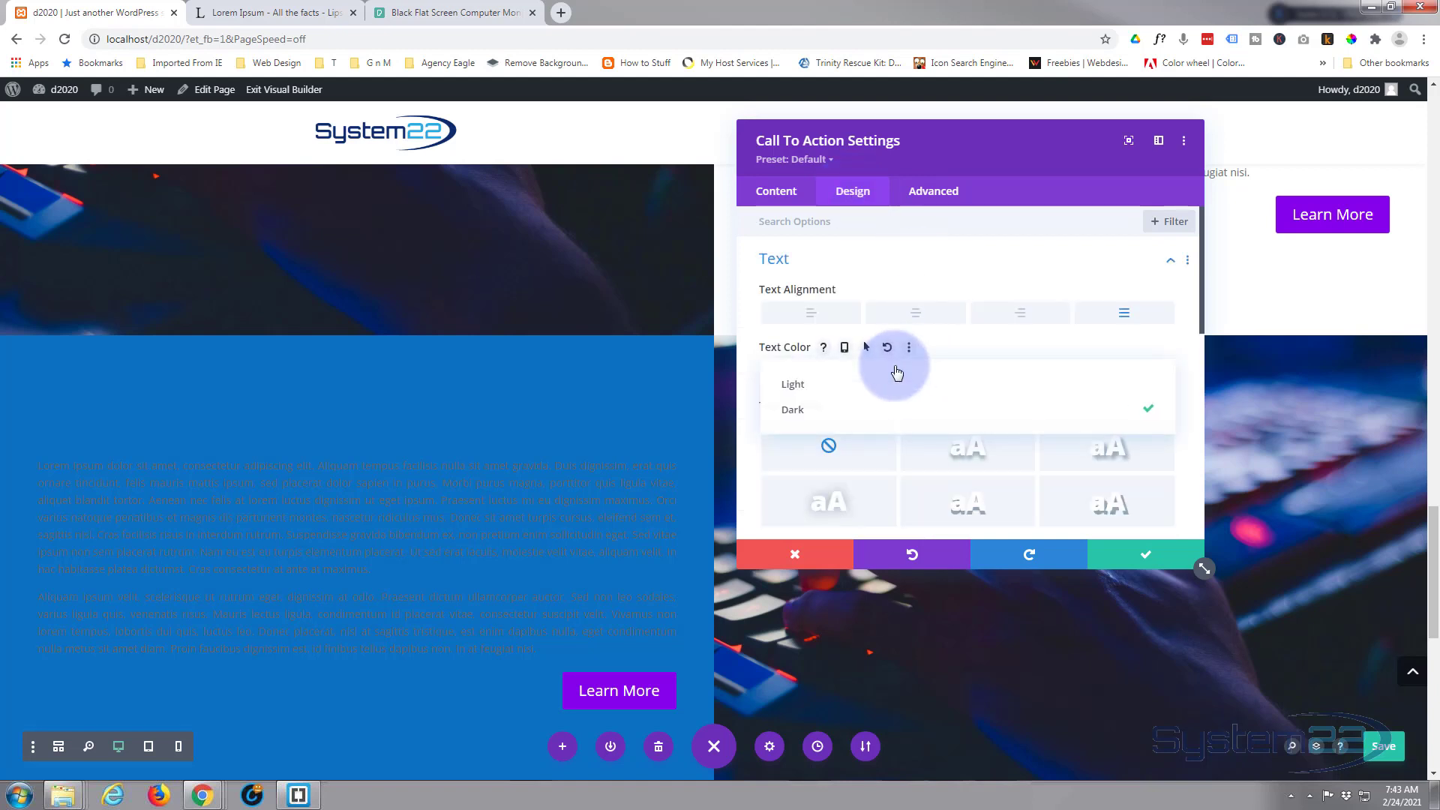
click(851, 390)
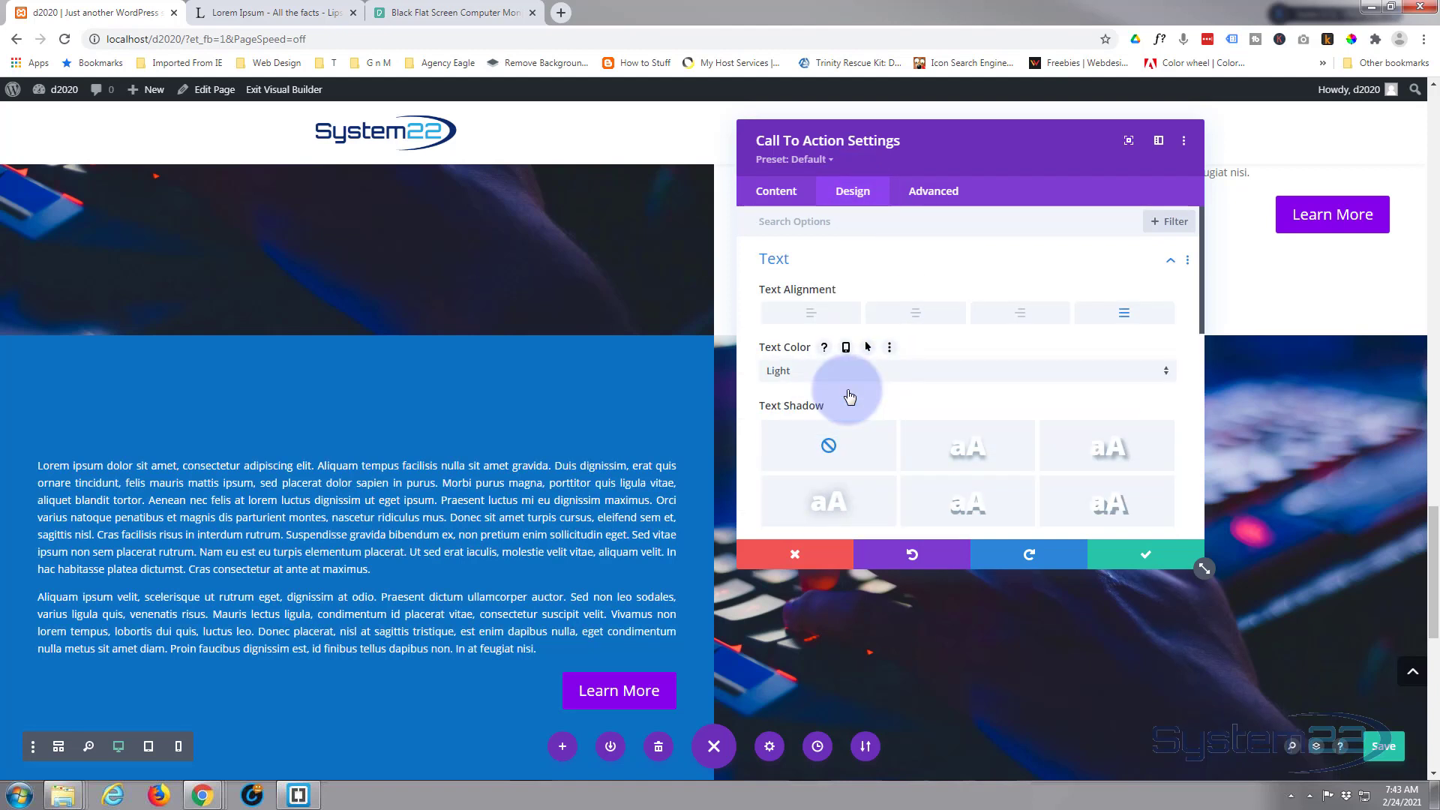
scroll(847, 388, down, 4)
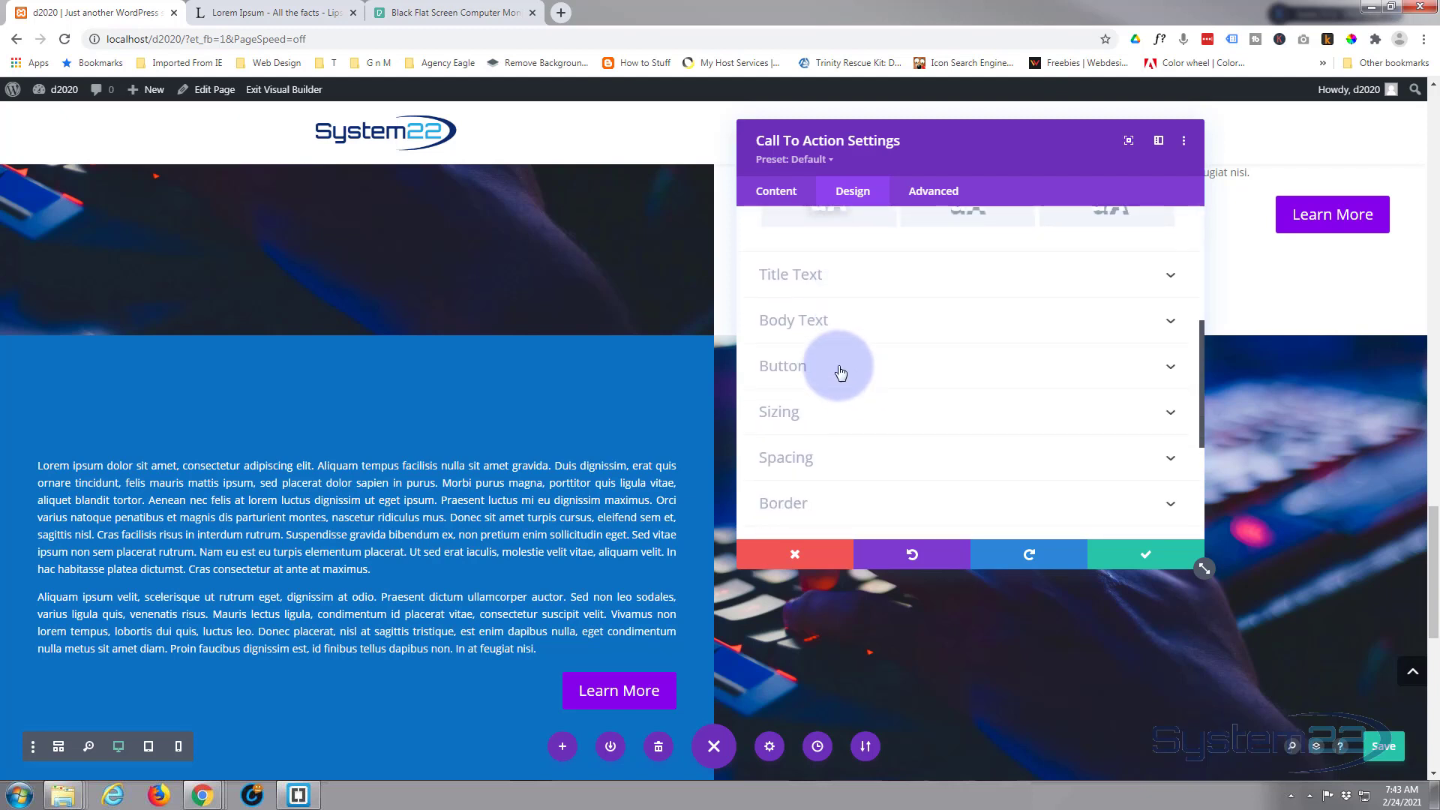
click(890, 286)
scroll(904, 337, down, 2)
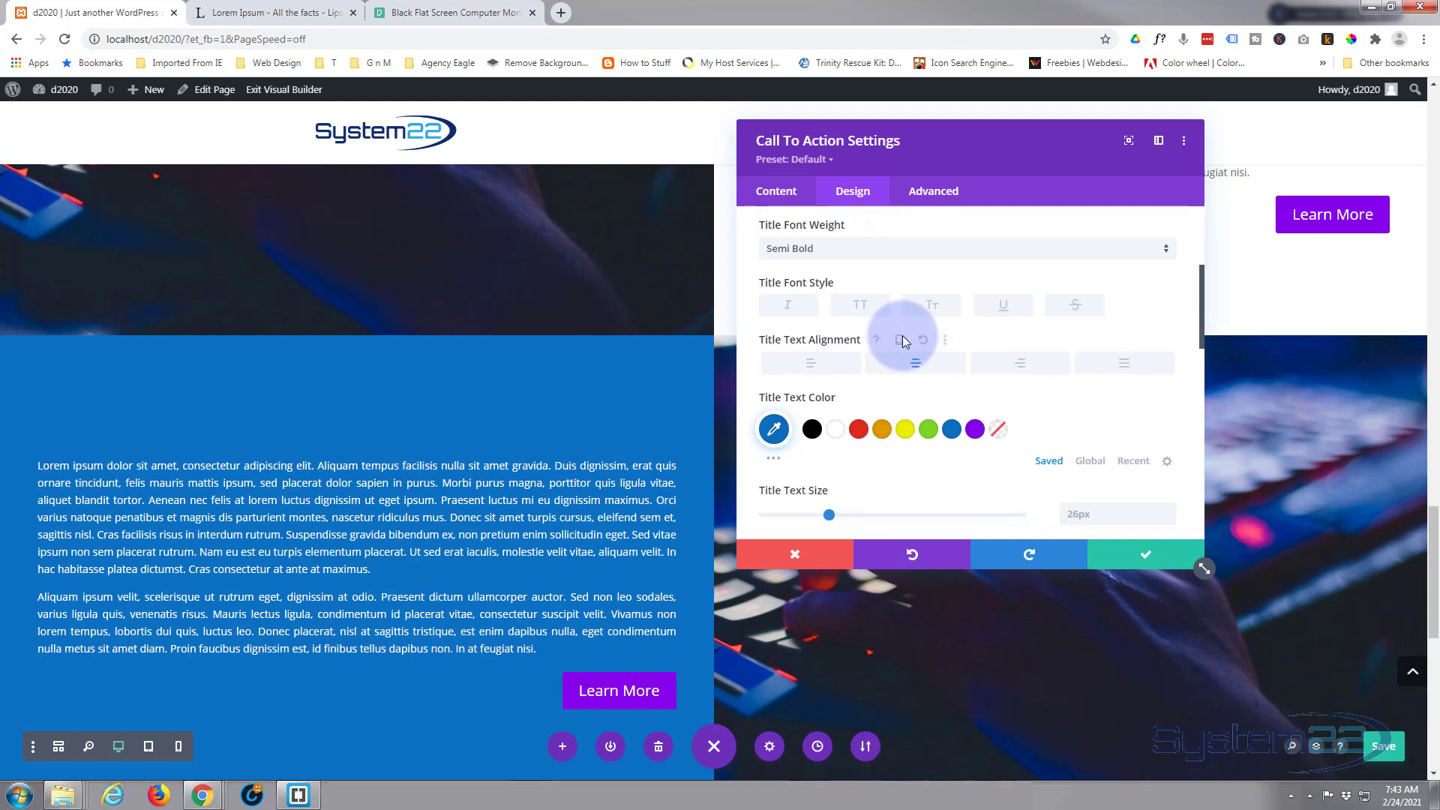
scroll(902, 337, down, 2)
click(834, 281)
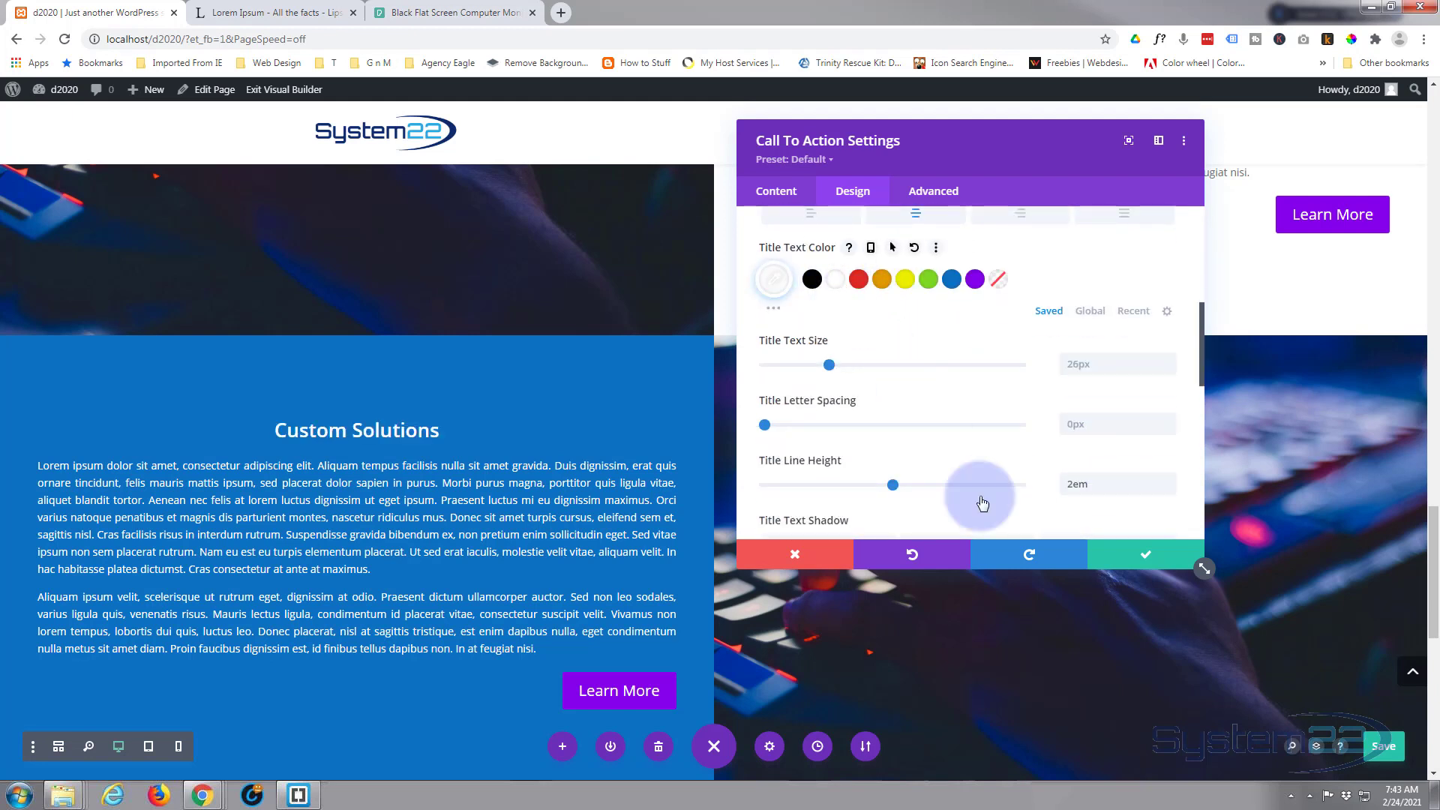
click(777, 193)
Retitle the call to action 'Future Proofing'
click(829, 277)
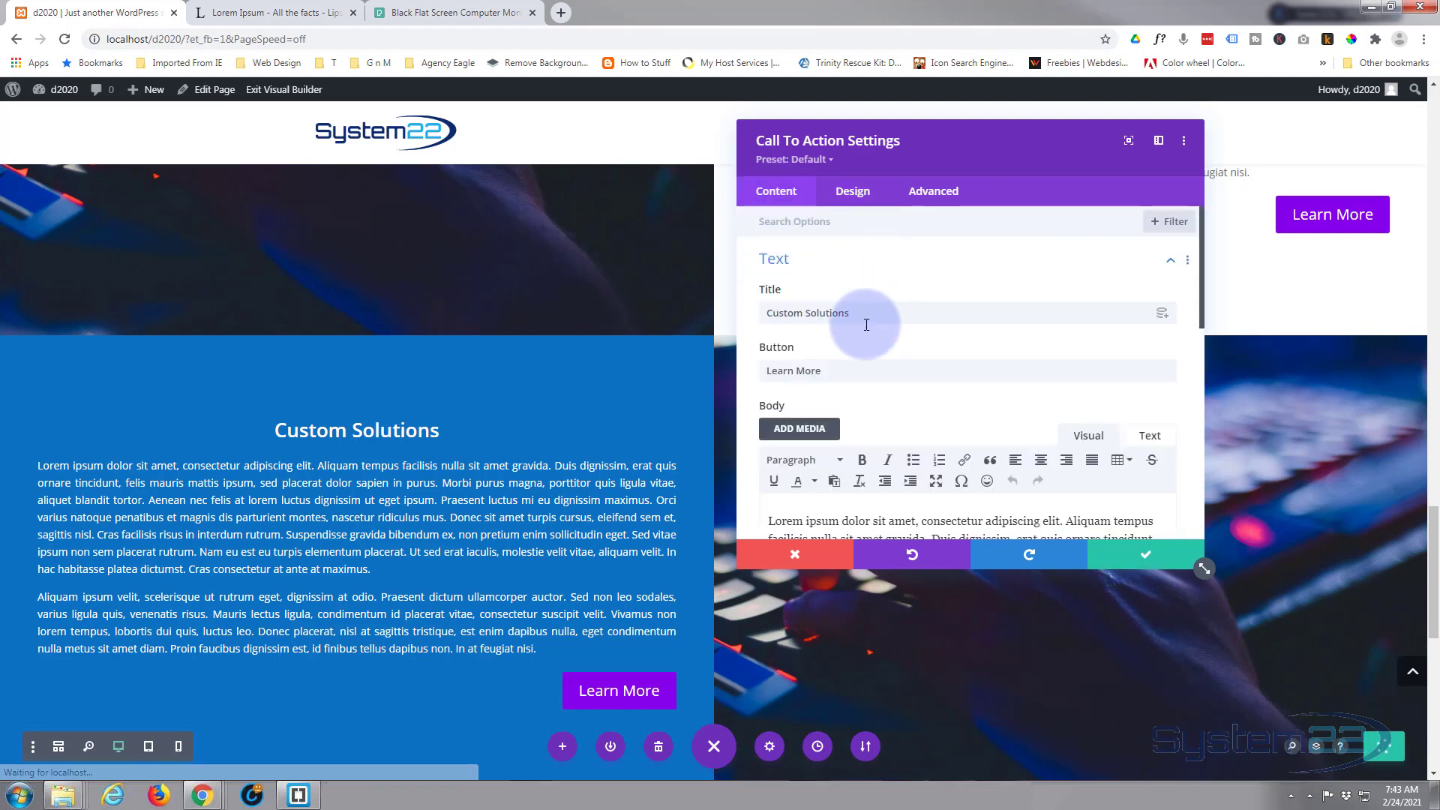
drag(861, 313, 727, 327)
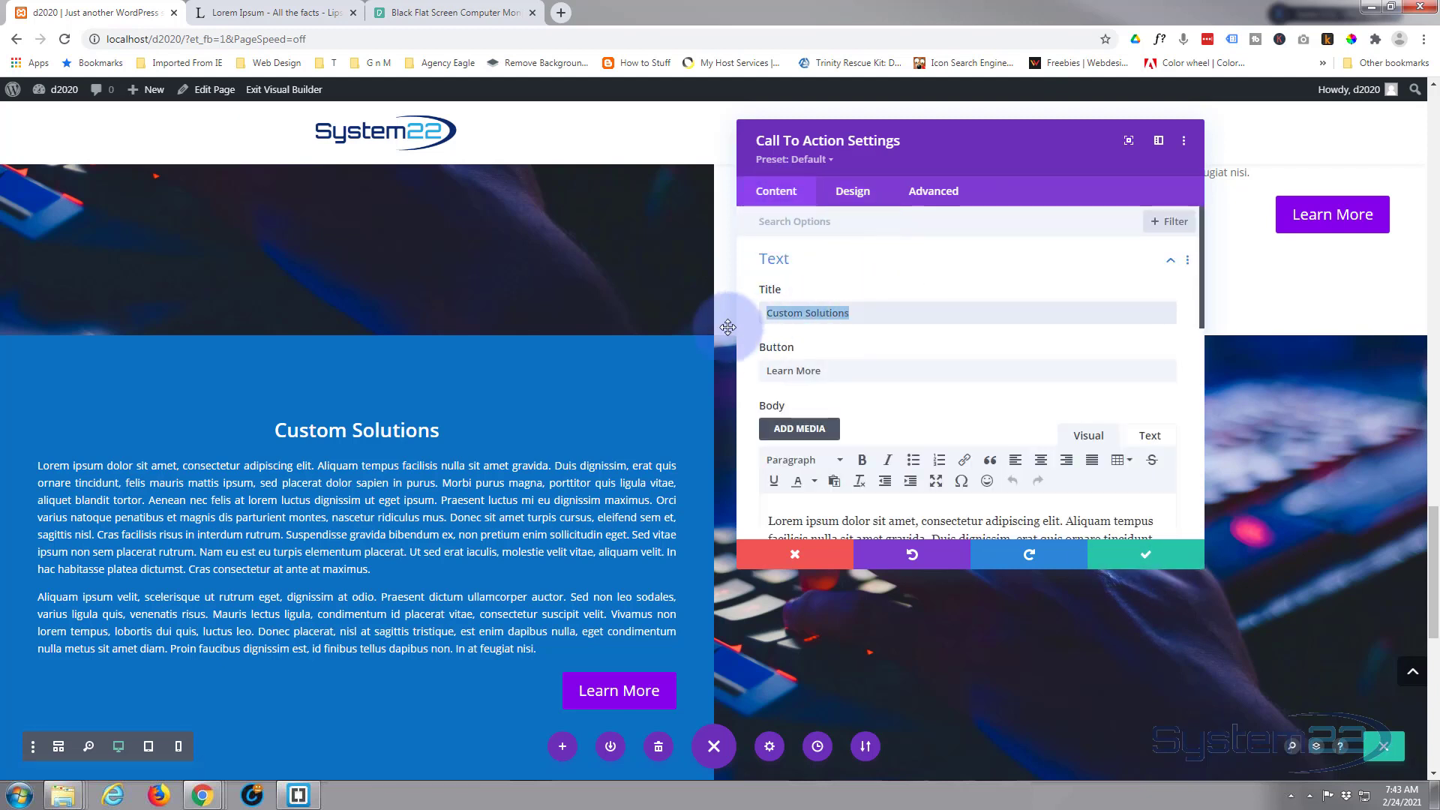
text(uture Proofing)
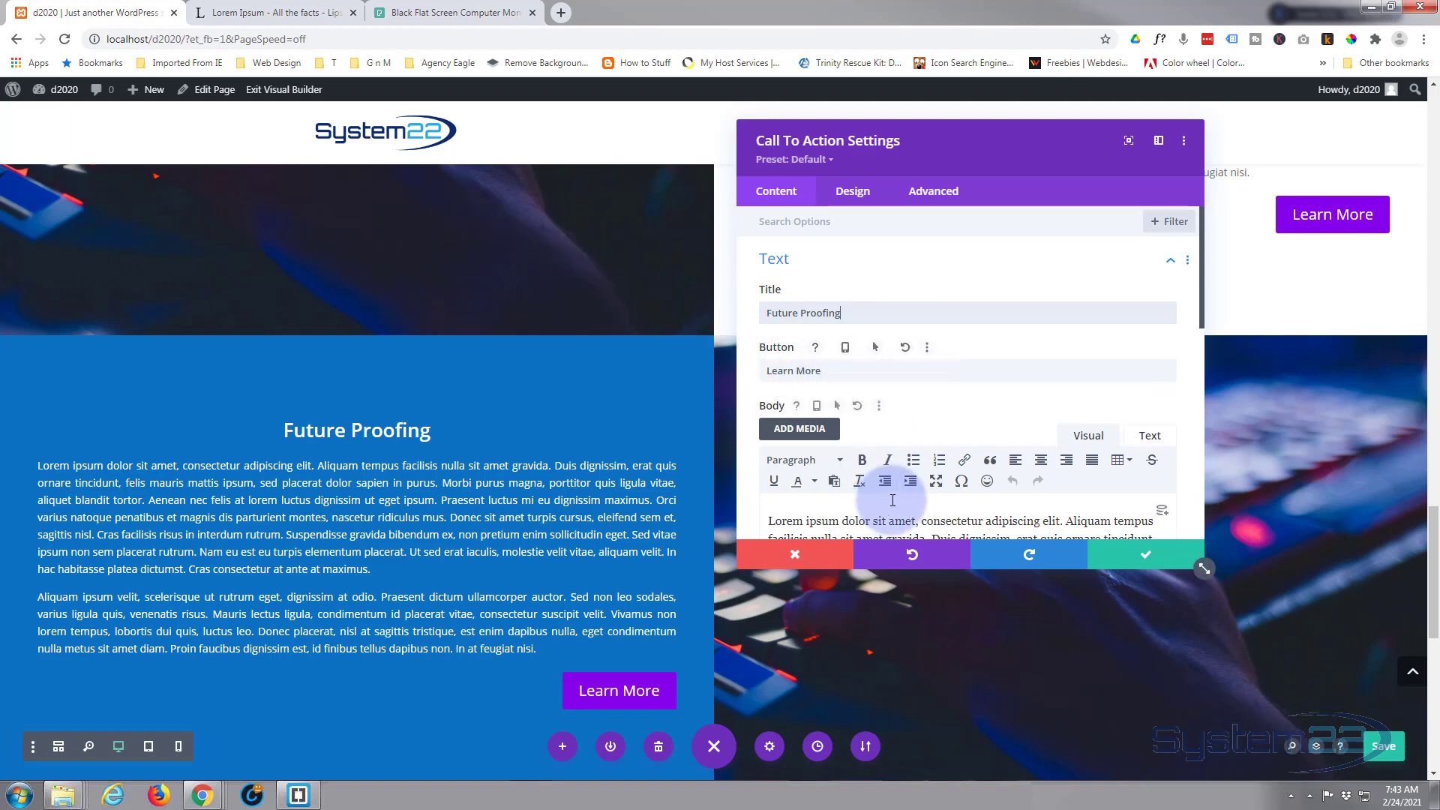
scroll(989, 442, down, 2)
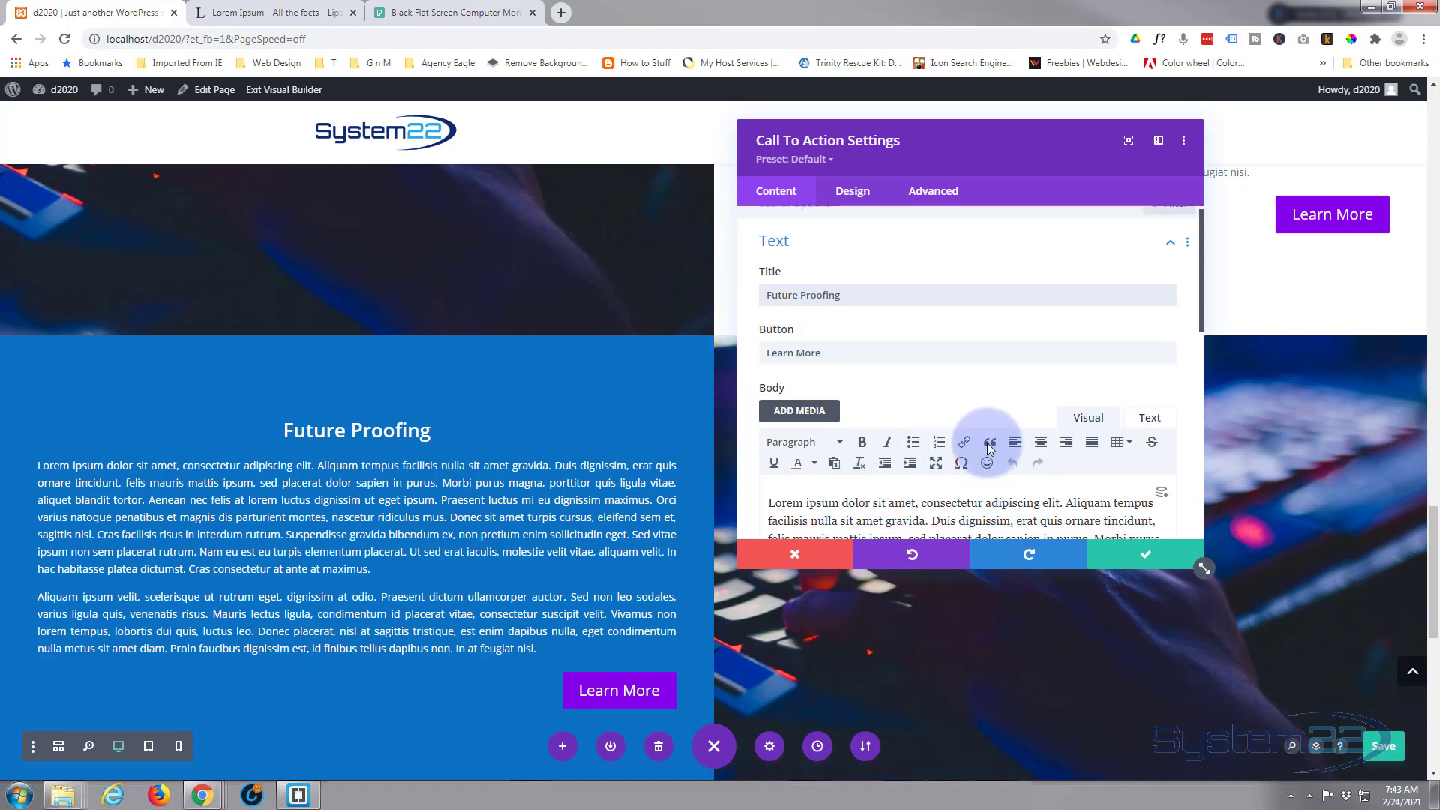
Turn off custom button styles, left-align the Learn More button, and save
click(855, 192)
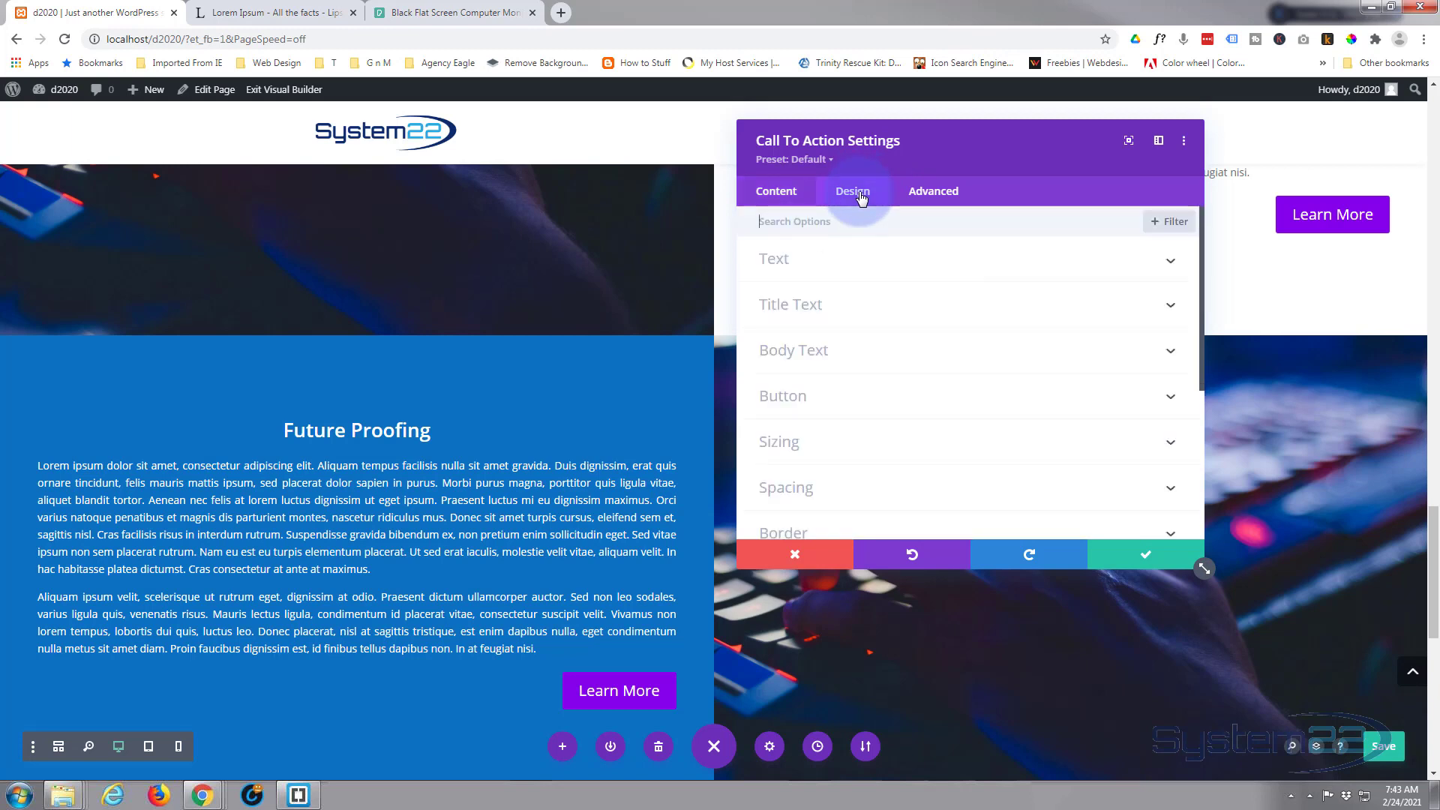
click(852, 409)
click(780, 283)
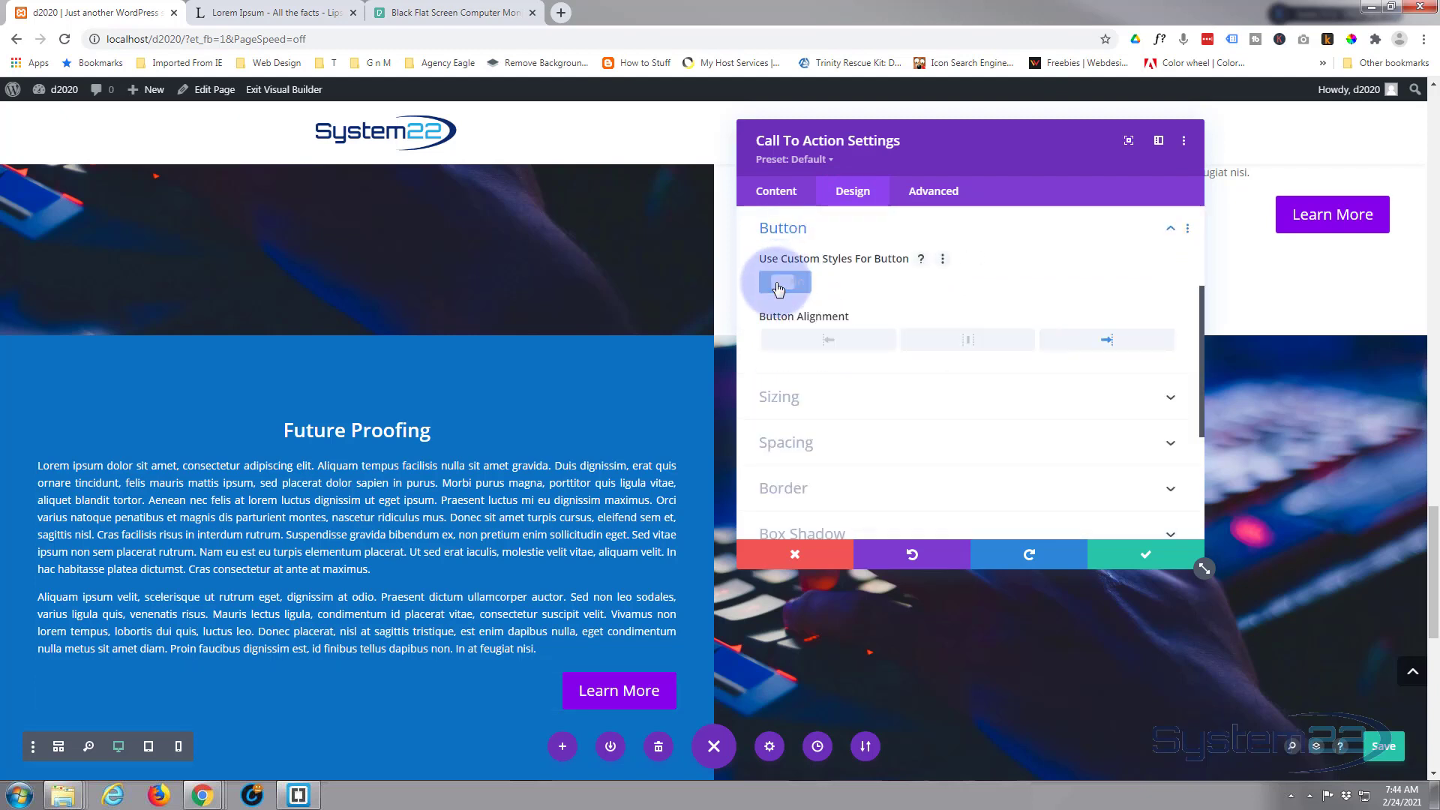
mouse_move(844, 318)
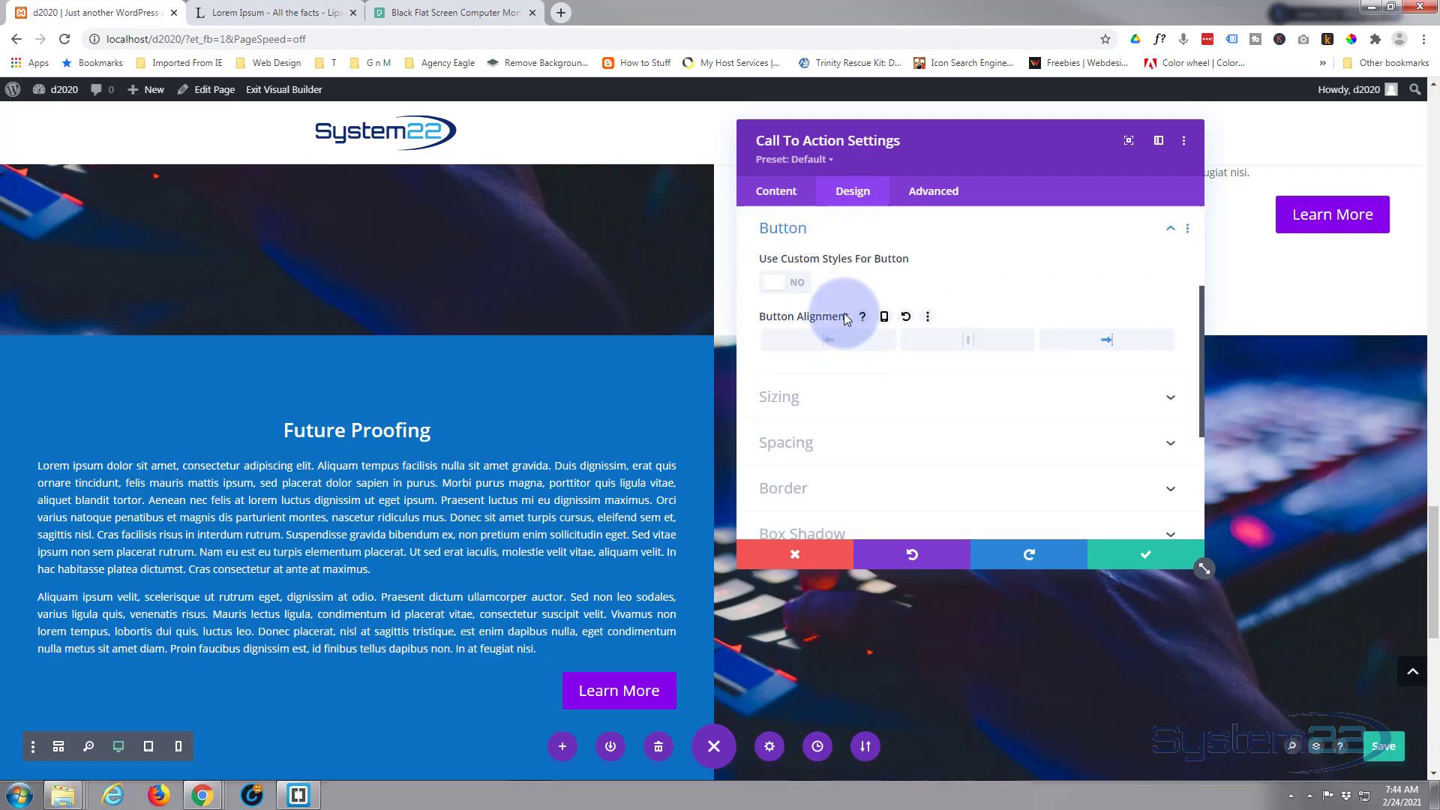
click(828, 342)
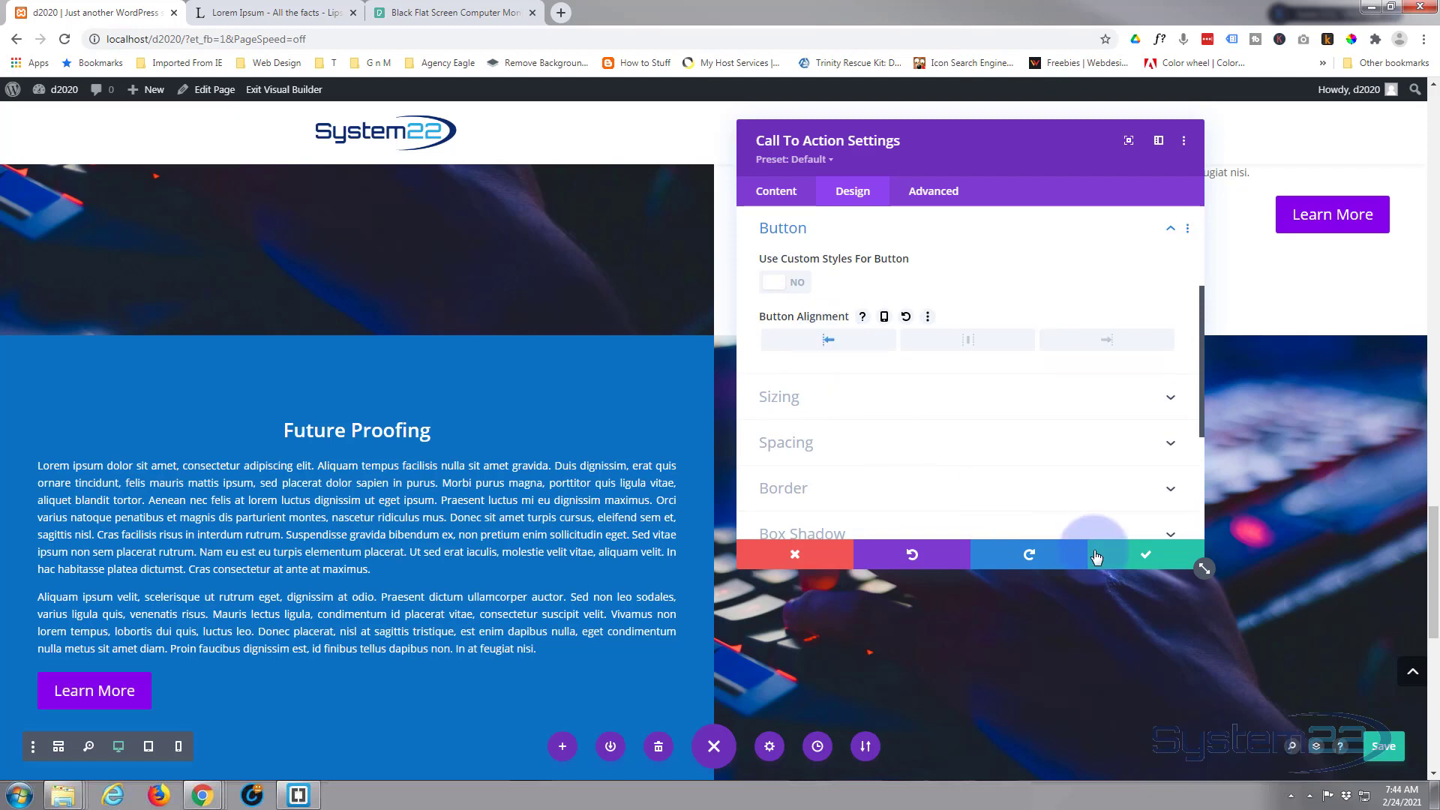
click(1124, 555)
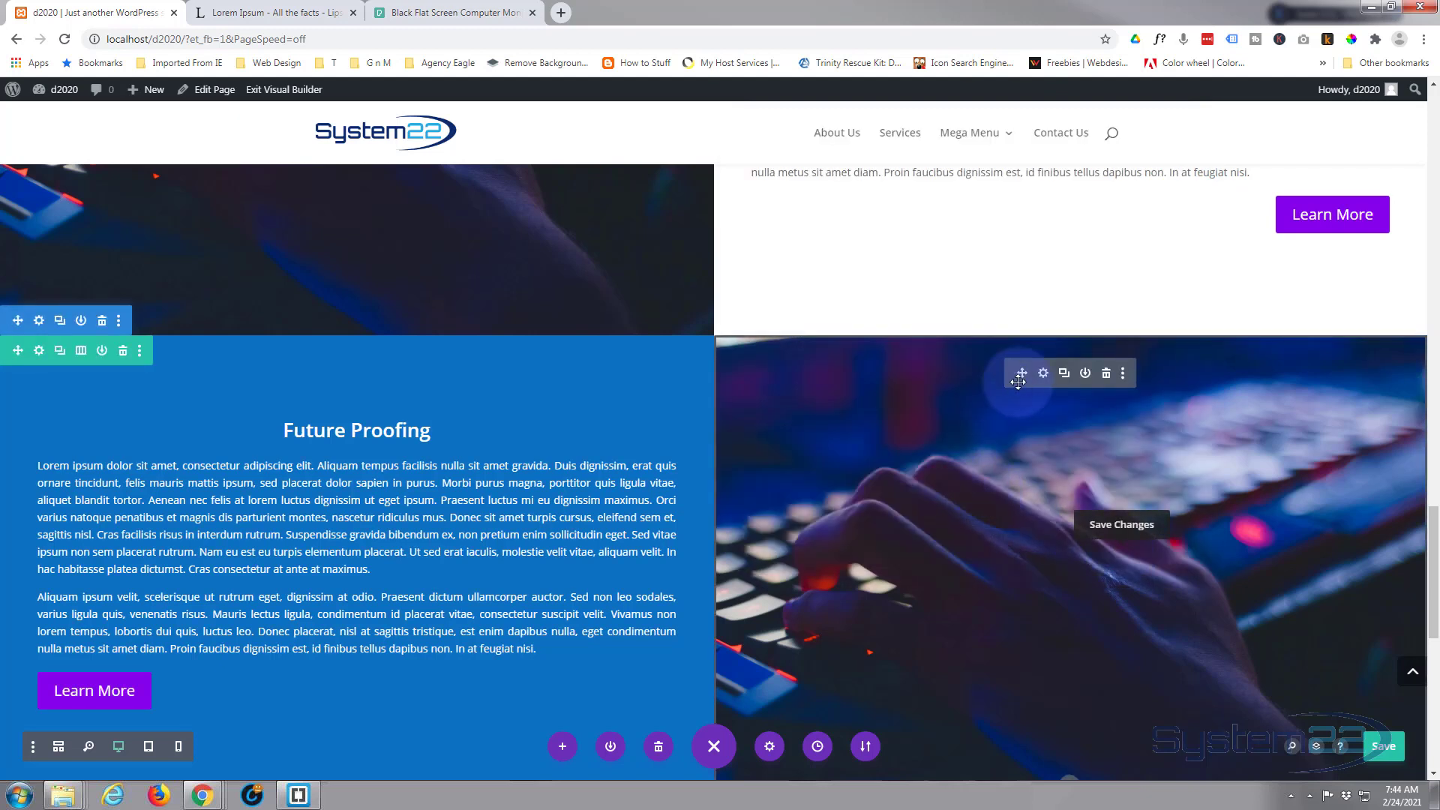
Replace the second section's keyboard image with the dual-monitor desk-setup photo and save
click(1044, 377)
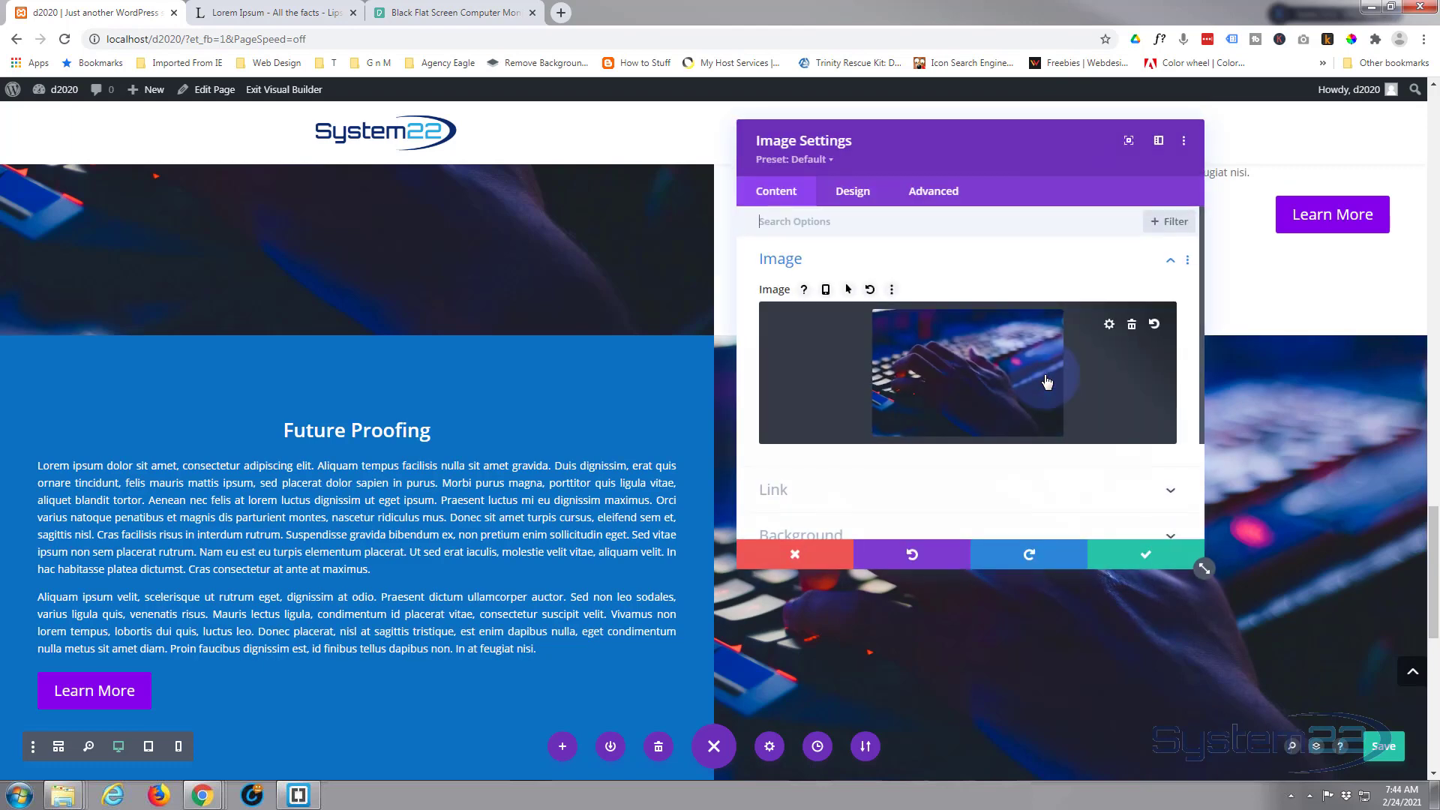
click(987, 385)
click(222, 269)
click(1352, 713)
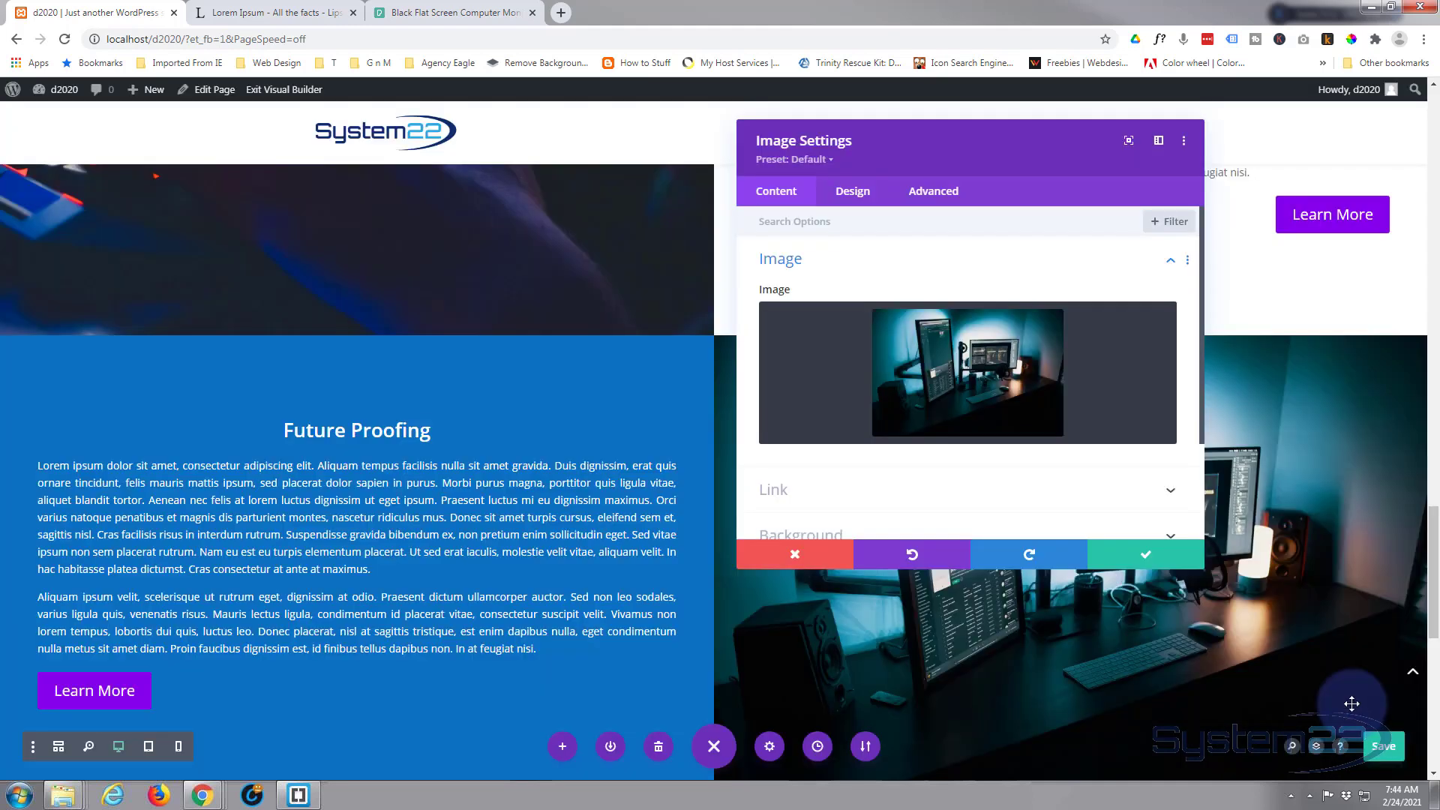
click(1144, 554)
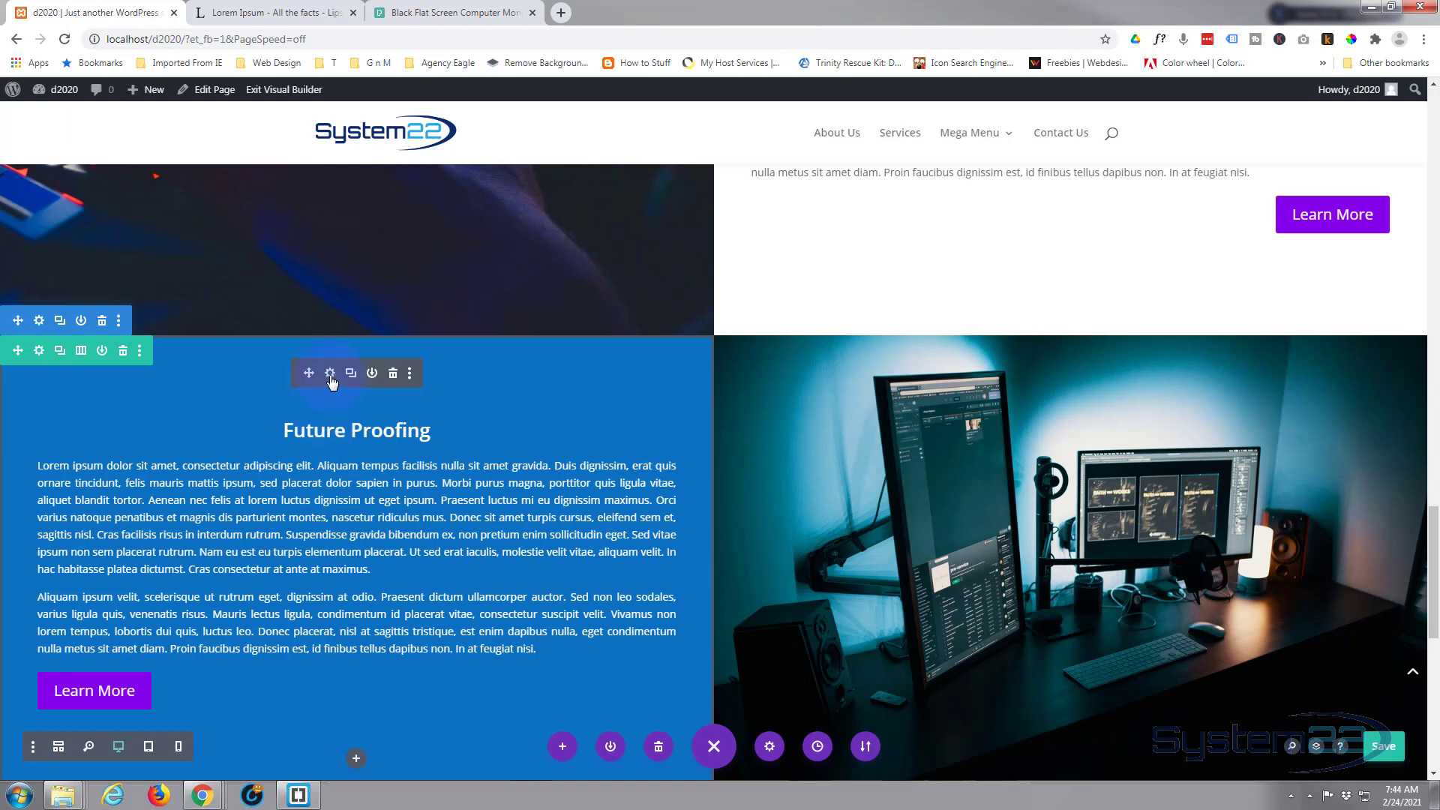
click(330, 374)
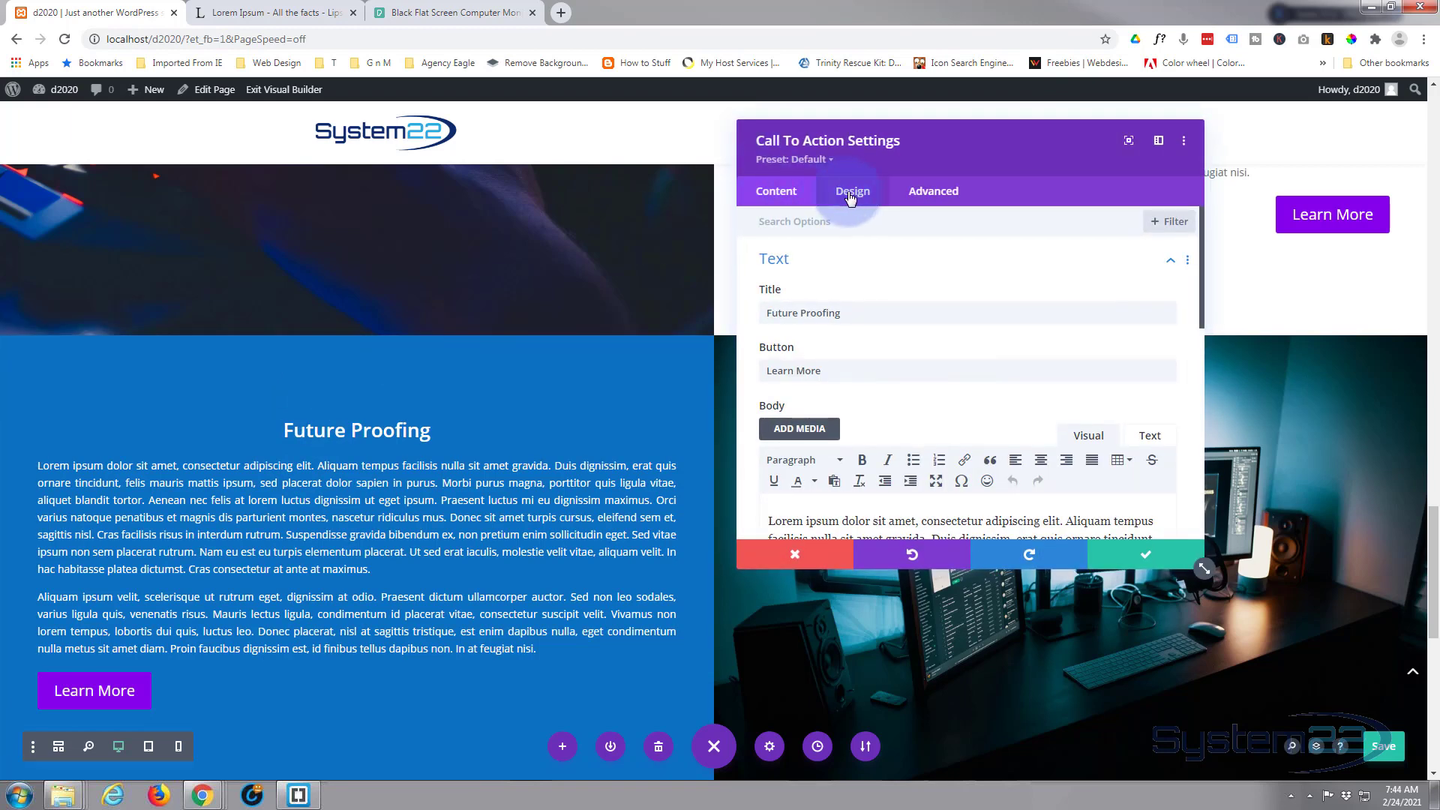
Give the Future Proofing call to action a Slide entrance animation and save its settings
click(850, 196)
scroll(981, 363, down, 6)
click(959, 450)
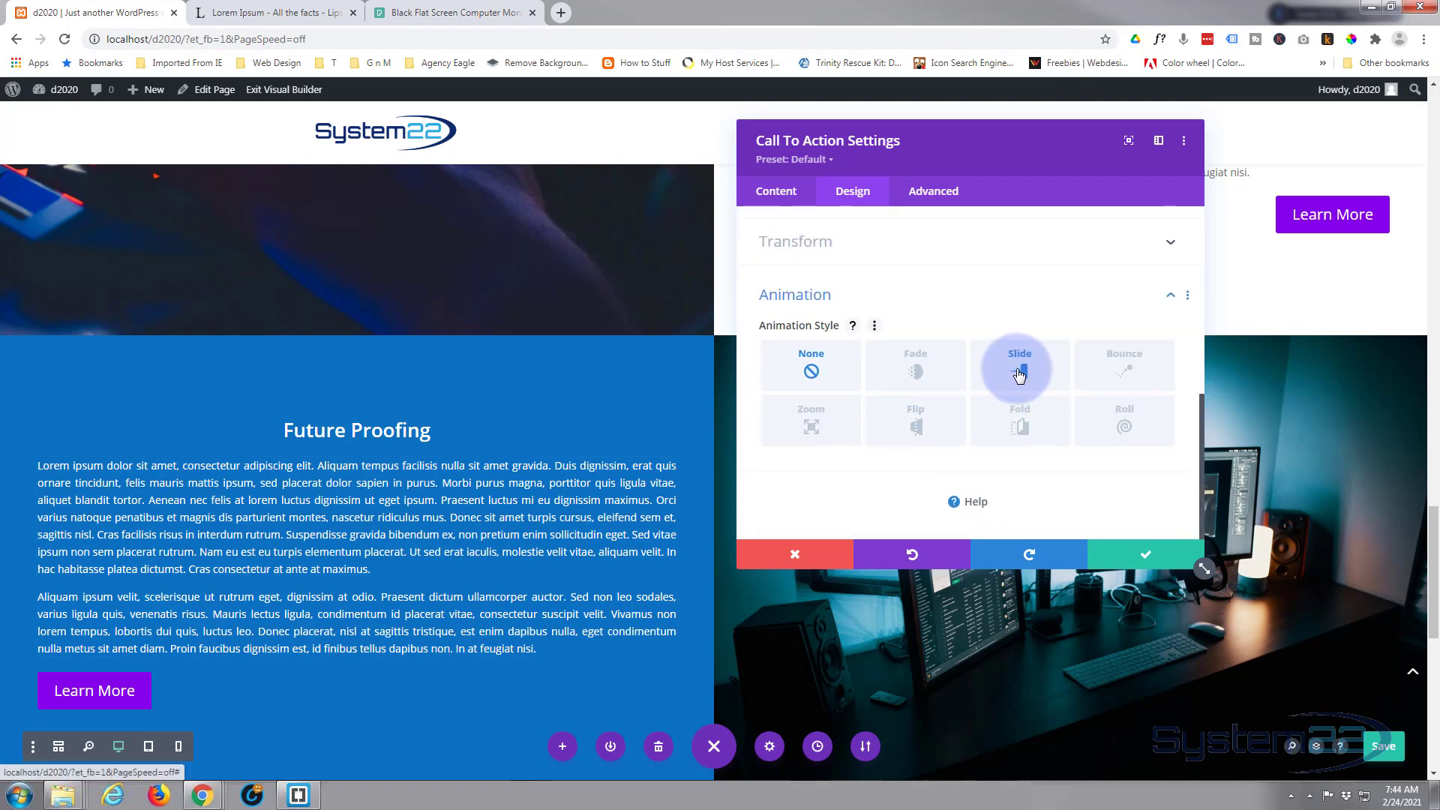
click(1020, 370)
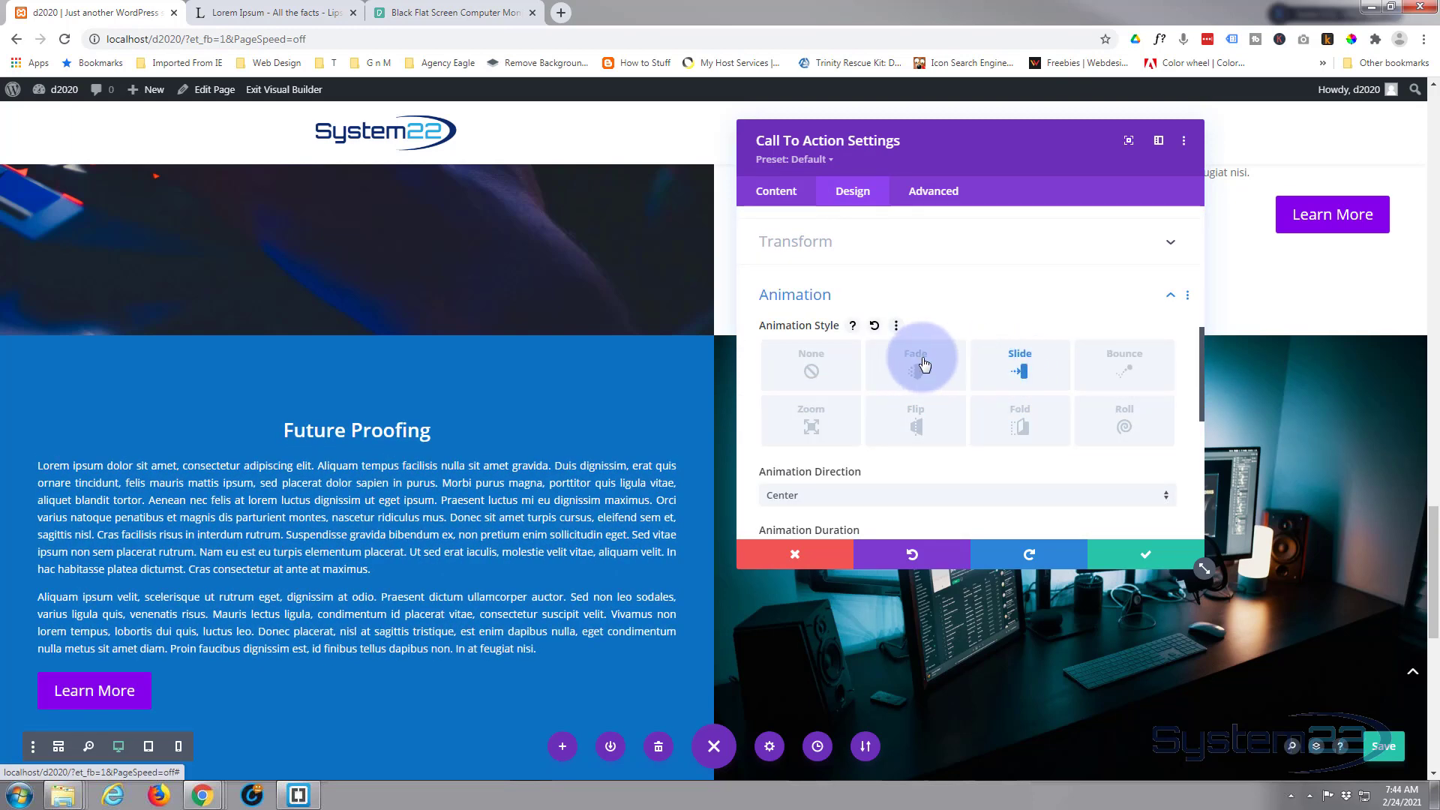
scroll(916, 363, down, 2)
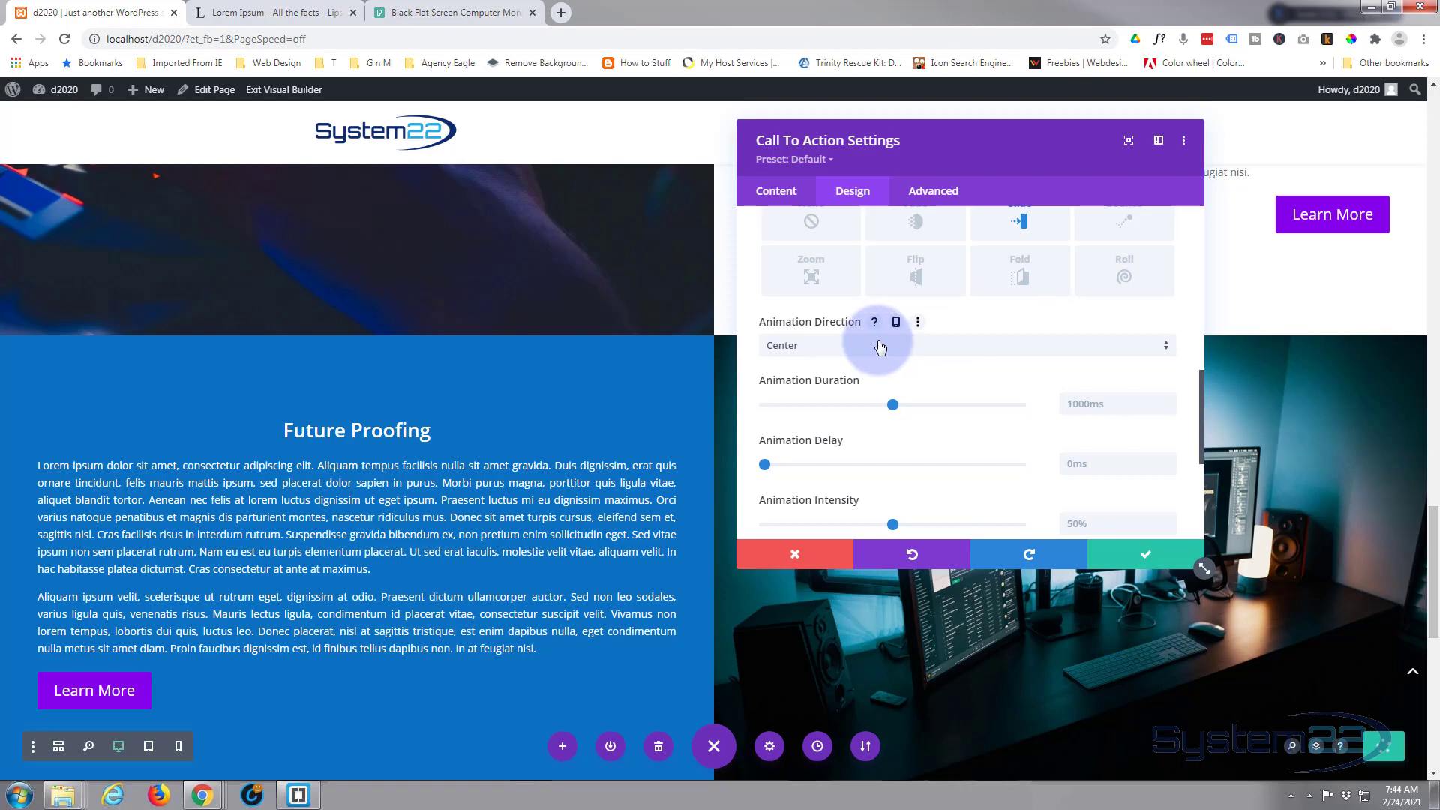
click(1143, 556)
Set the Custom Solutions call to action's entrance animation style to Slide
scroll(1141, 547, up, 6)
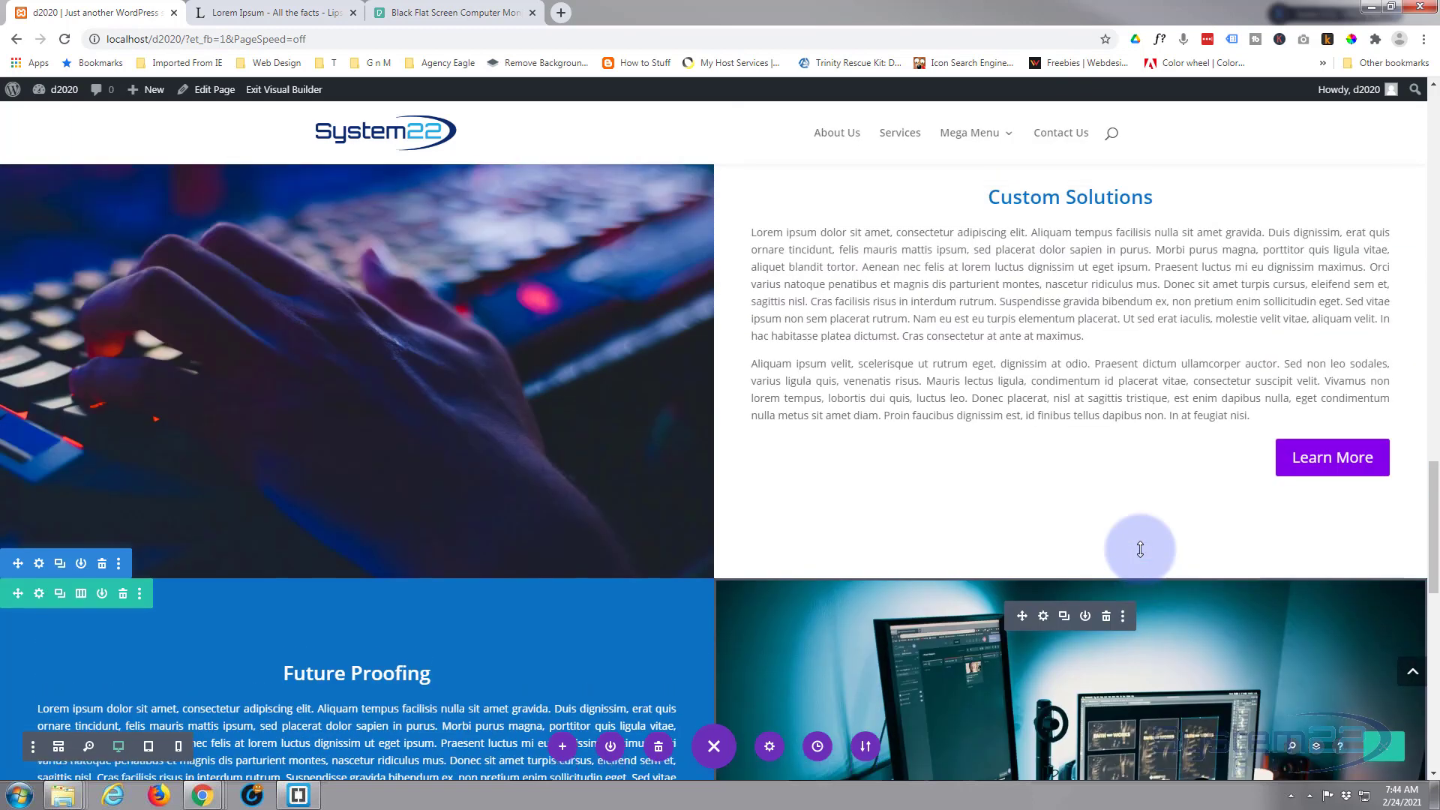
mouse_move(1059, 379)
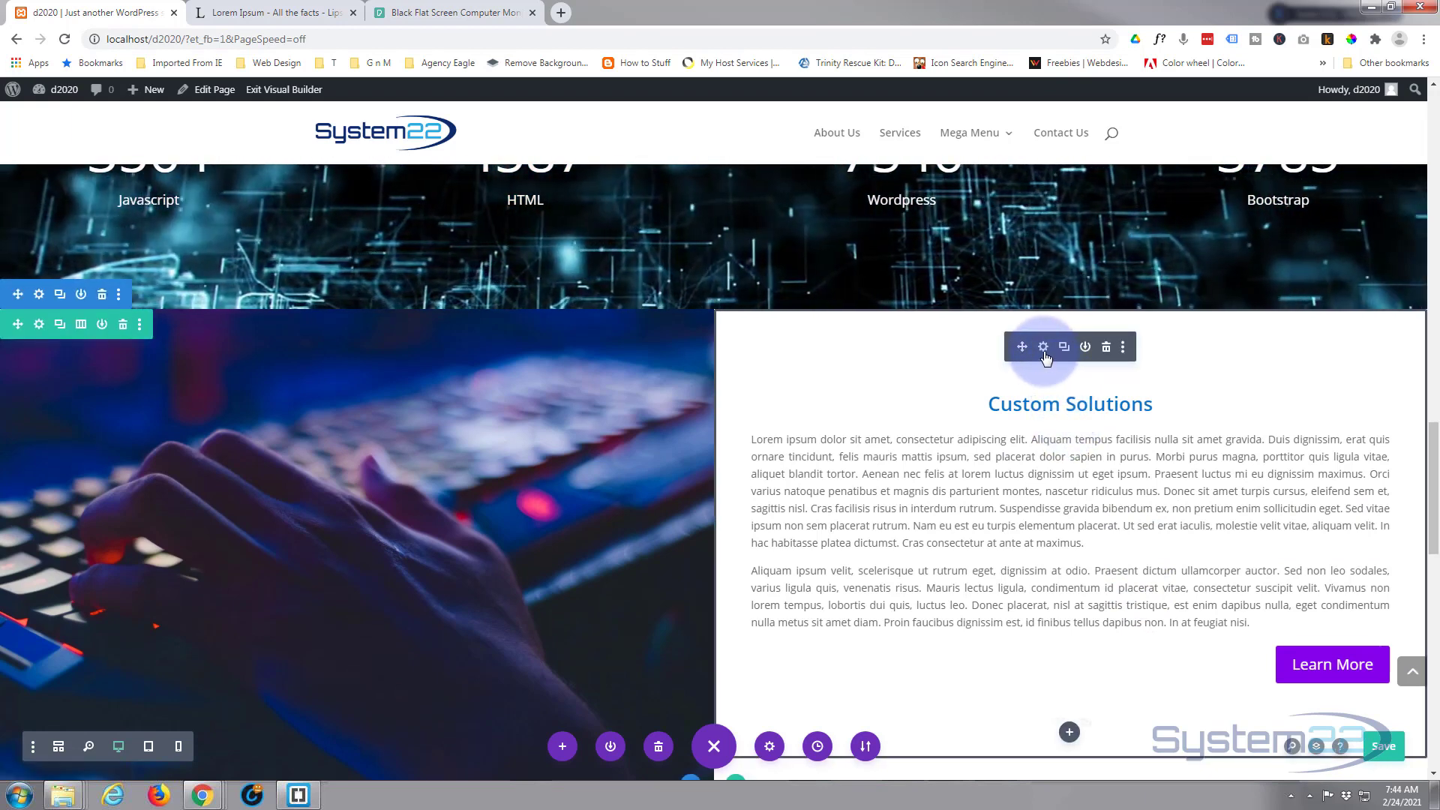
click(1043, 348)
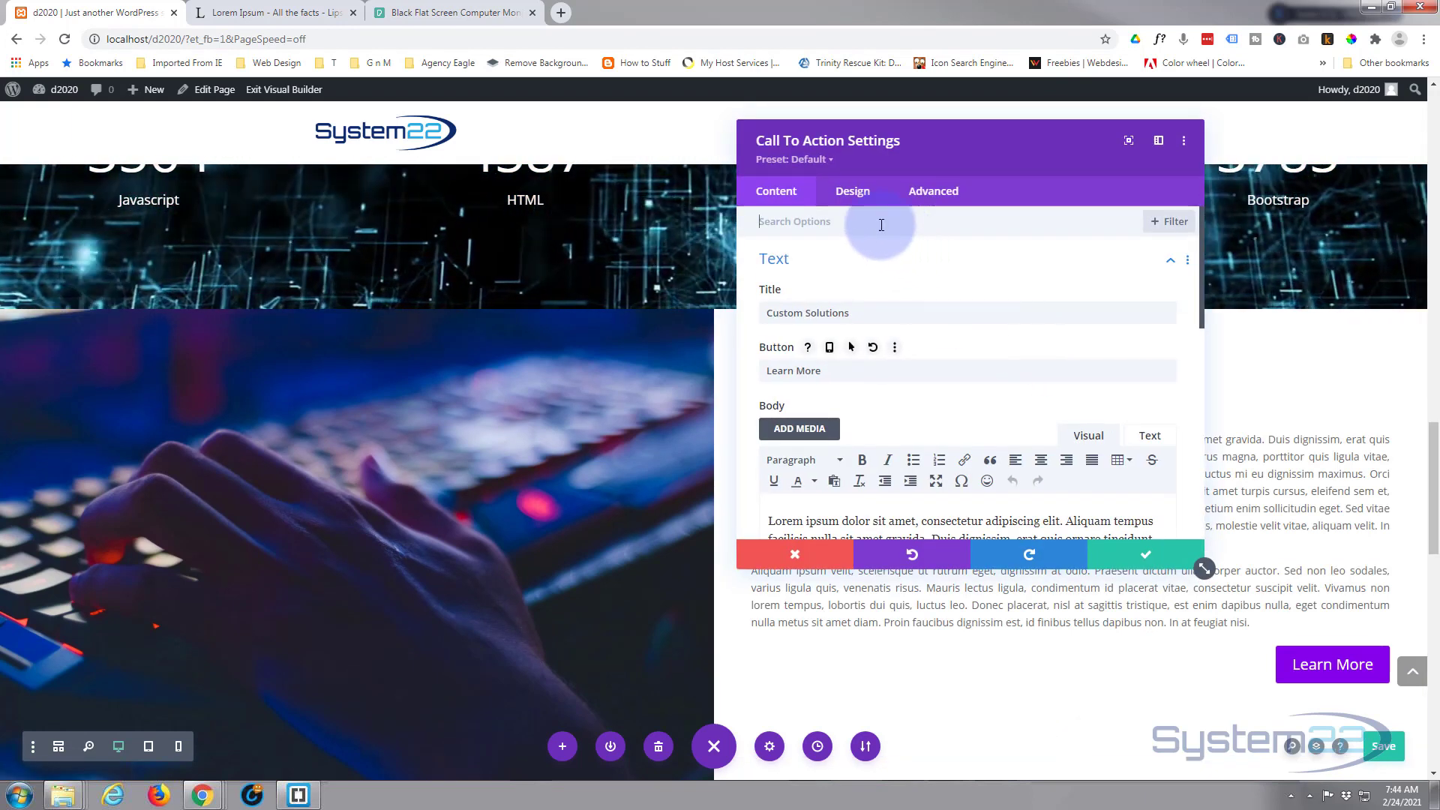
click(853, 194)
scroll(894, 305, down, 5)
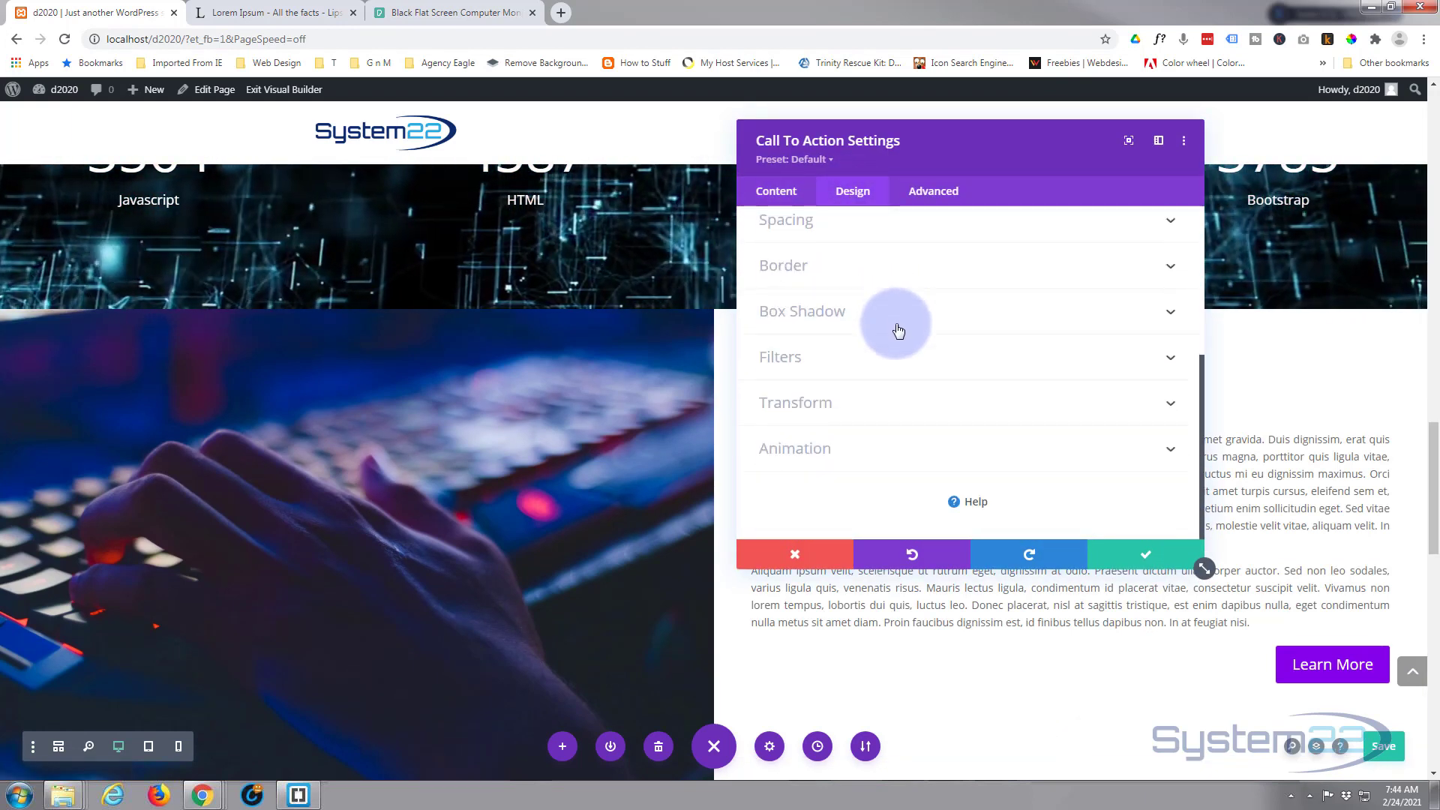
click(904, 447)
scroll(899, 434, down, 2)
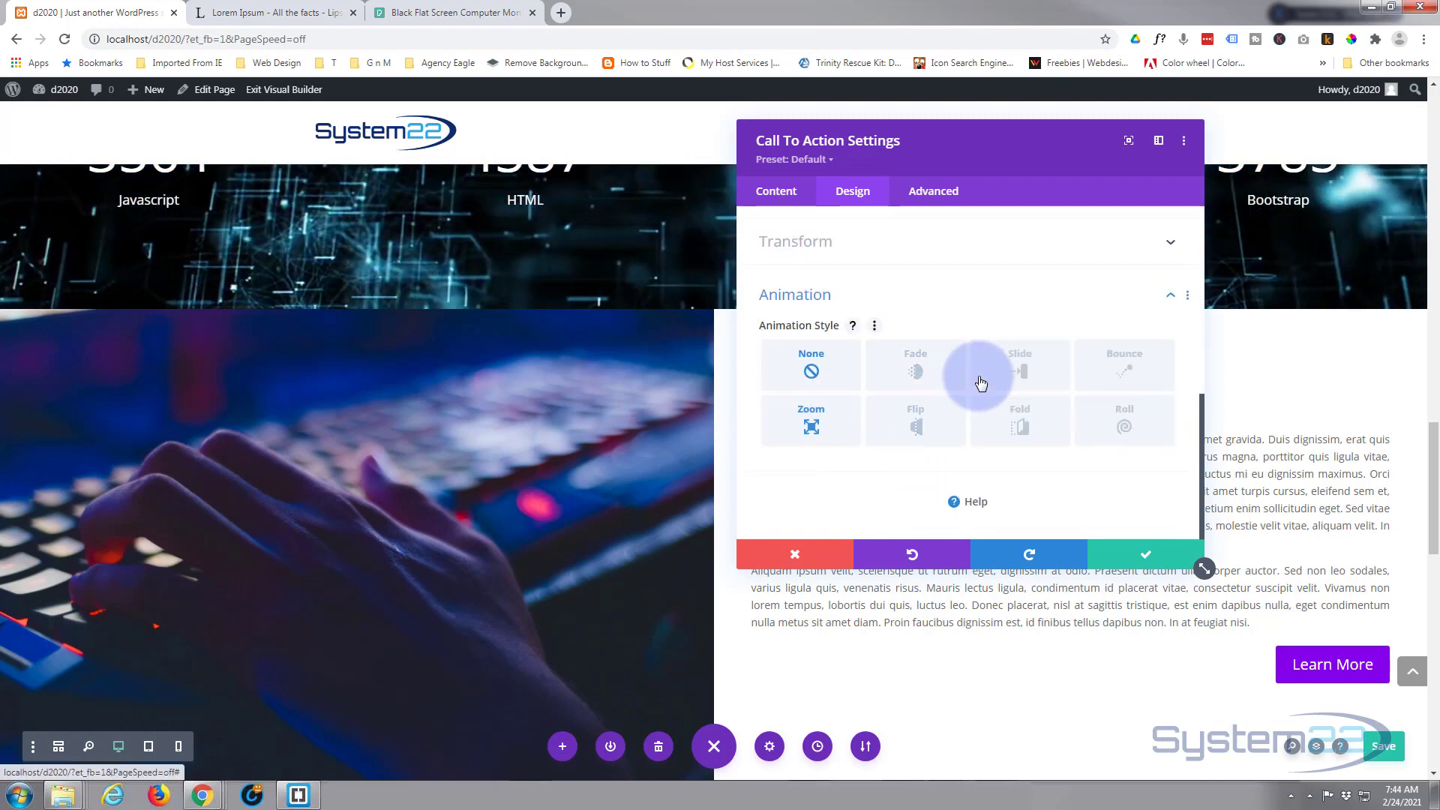
click(1023, 372)
Keep the slide animation direction at Center and save the Custom Solutions settings
scroll(932, 395, down, 1)
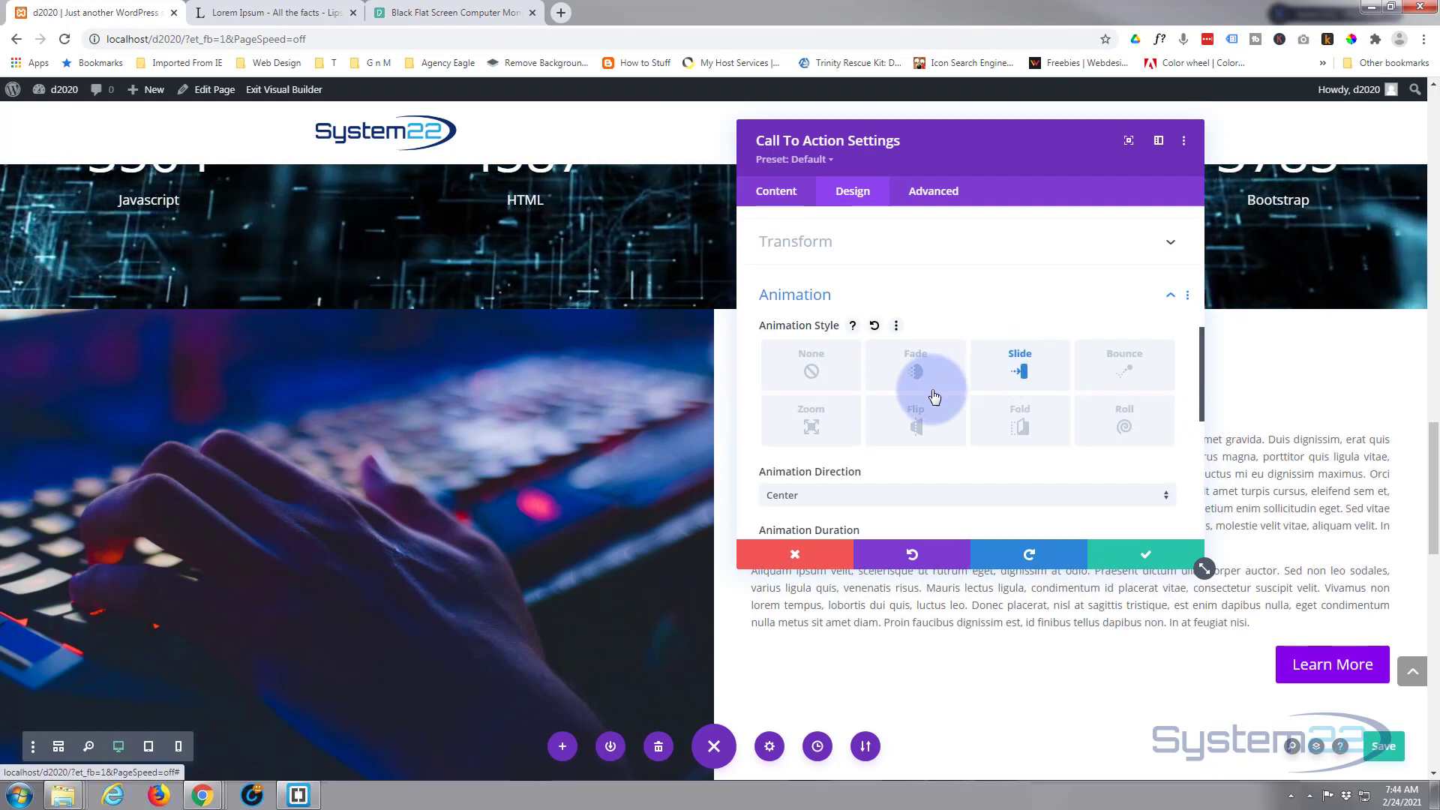
scroll(930, 418, down, 1)
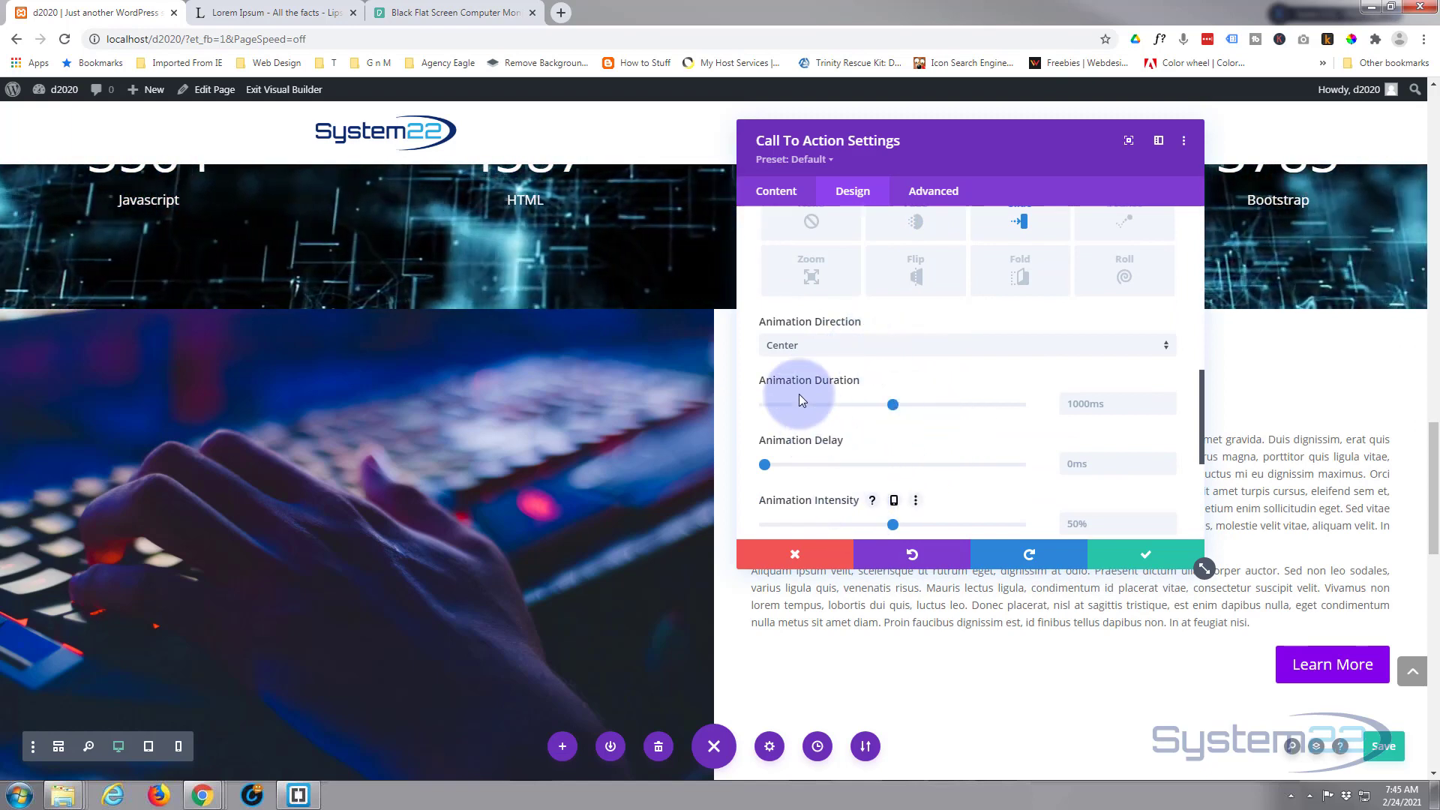
click(846, 347)
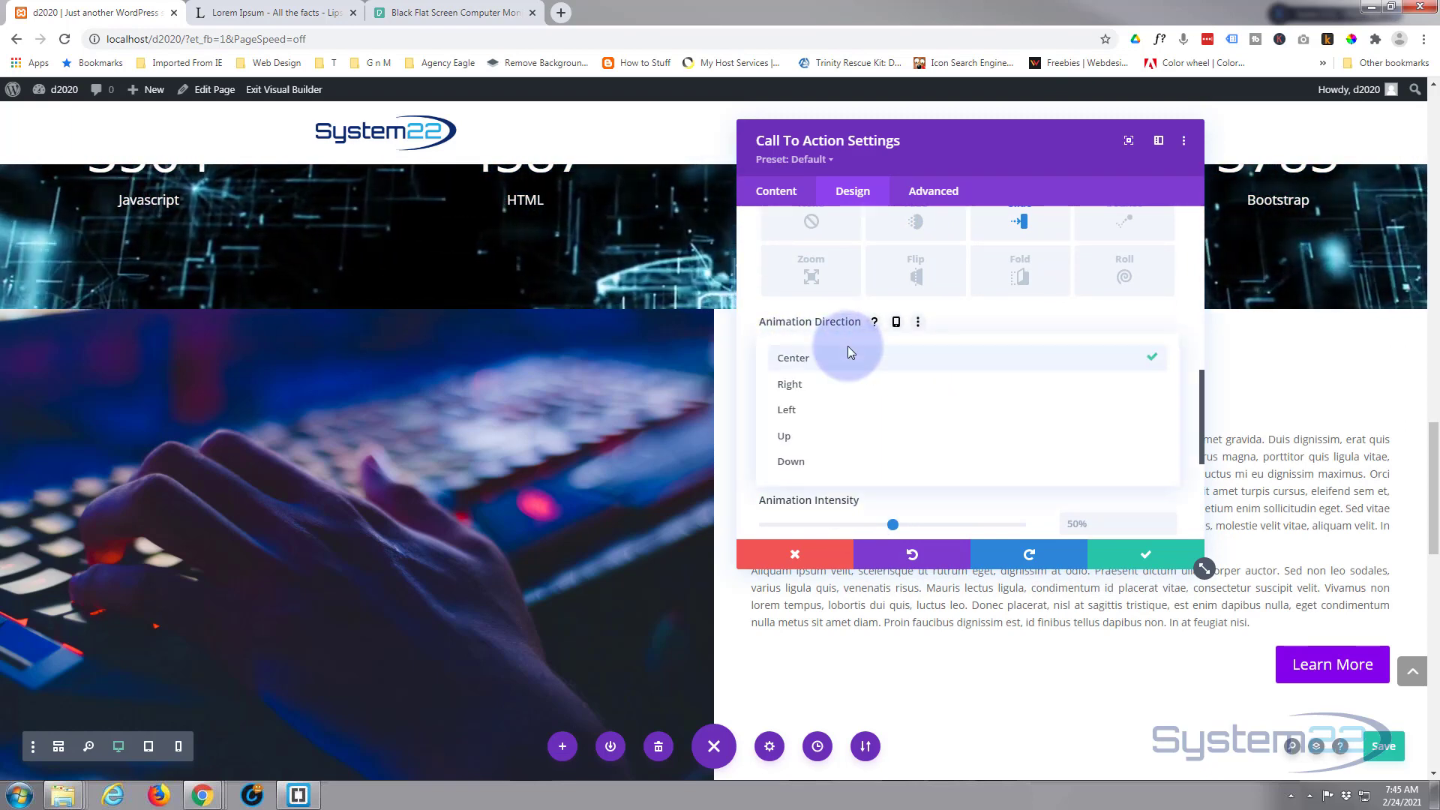
click(825, 359)
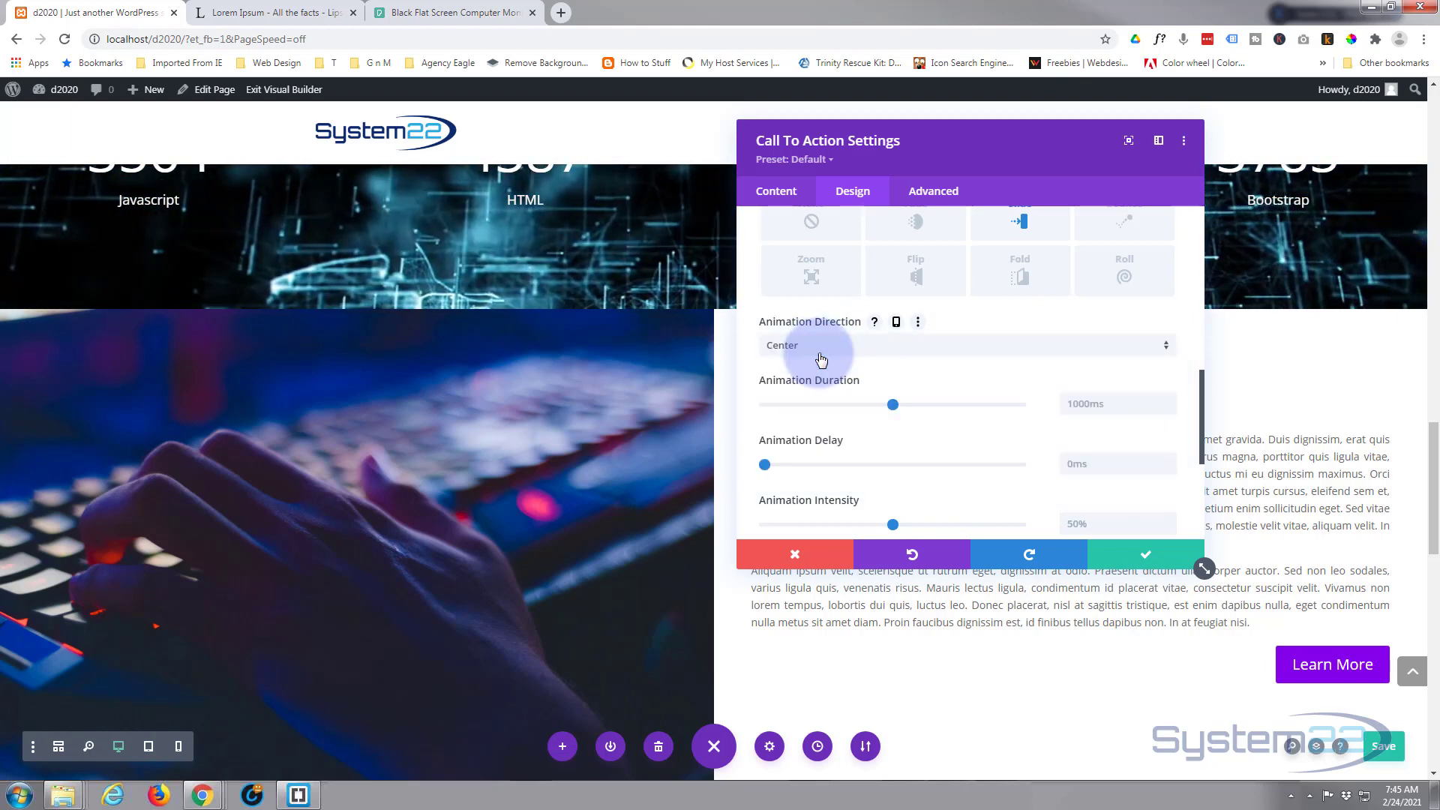
click(1150, 558)
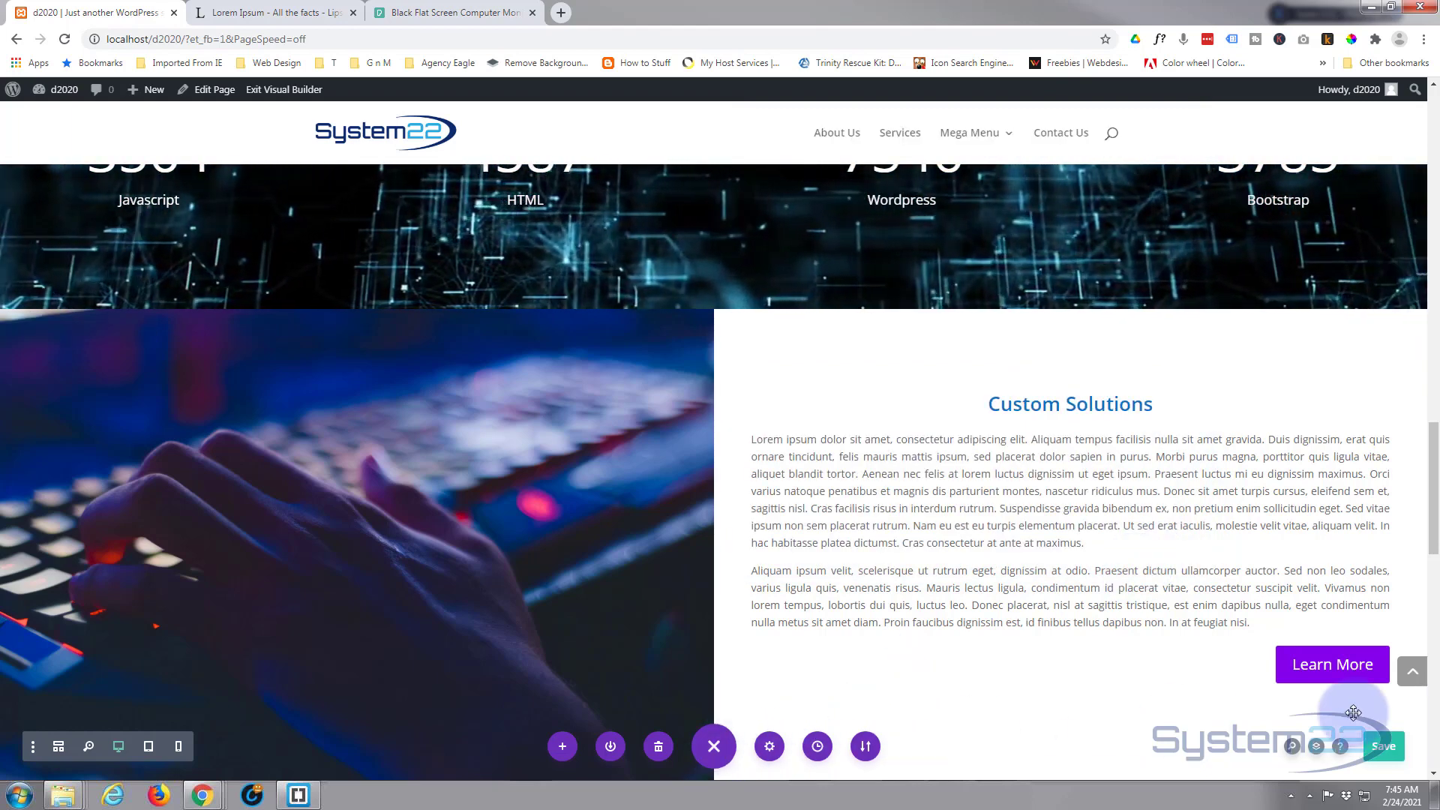
Save the page, exit the Visual Builder, and review the Custom Solutions and Future Proofing sections live
click(1375, 750)
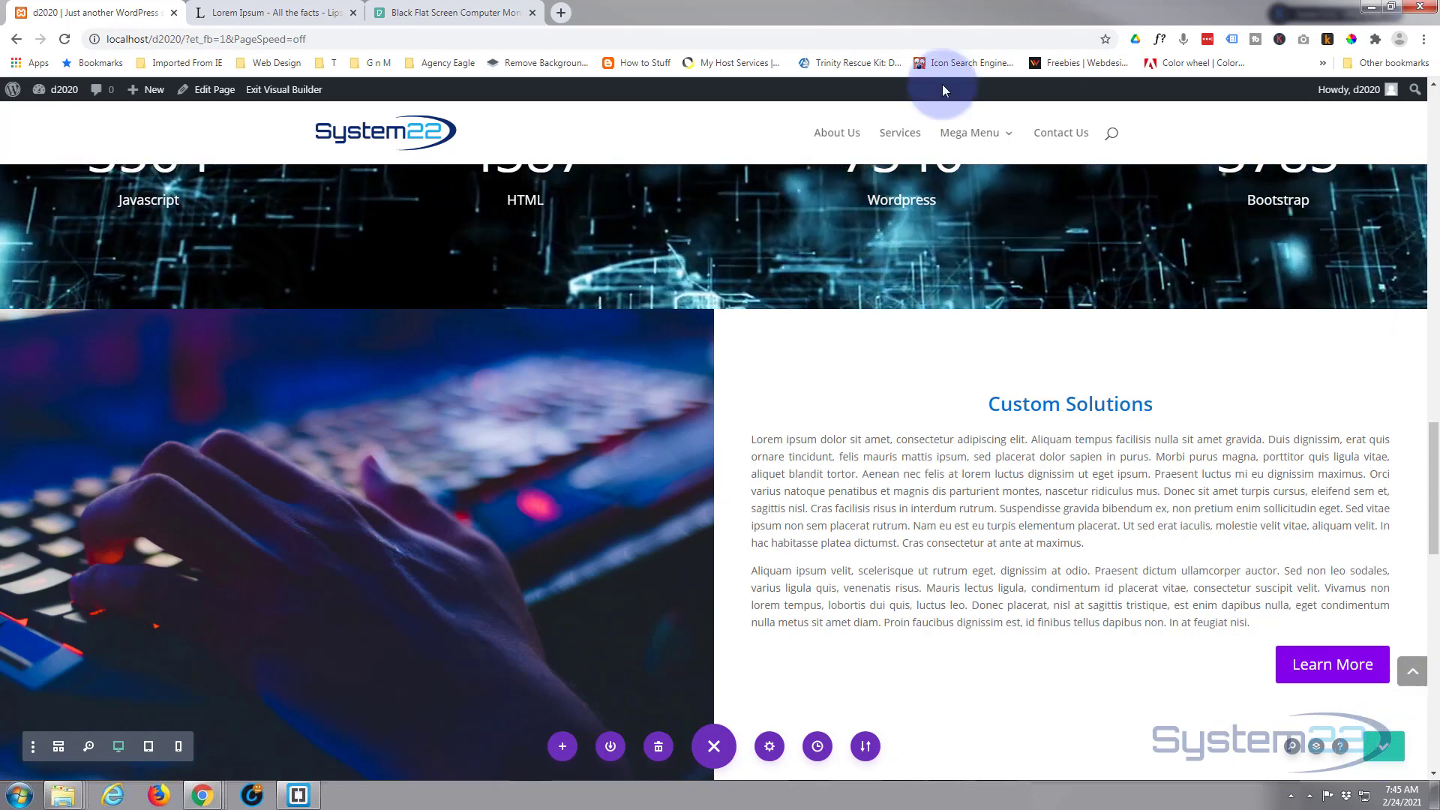
click(274, 90)
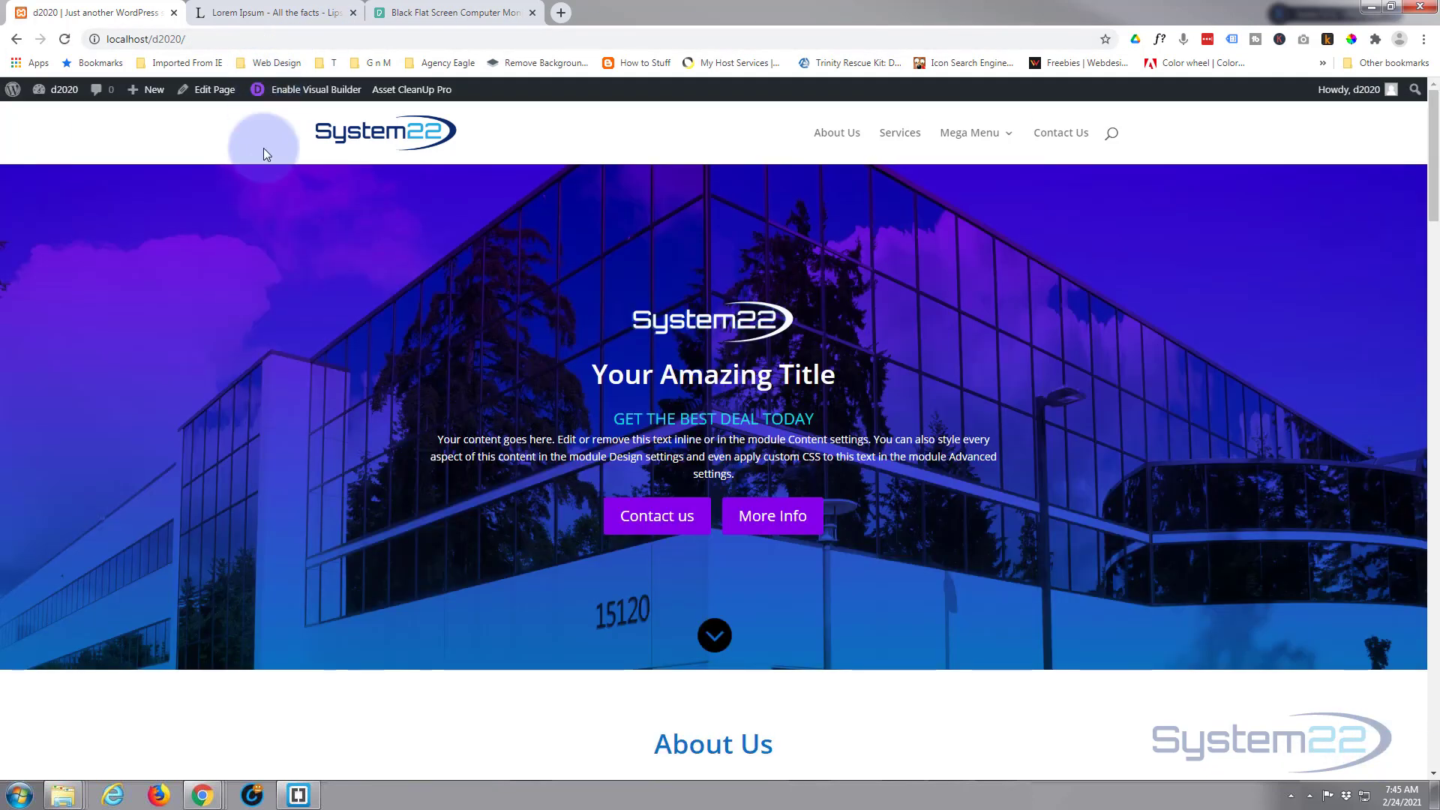
scroll(289, 307, down, 9)
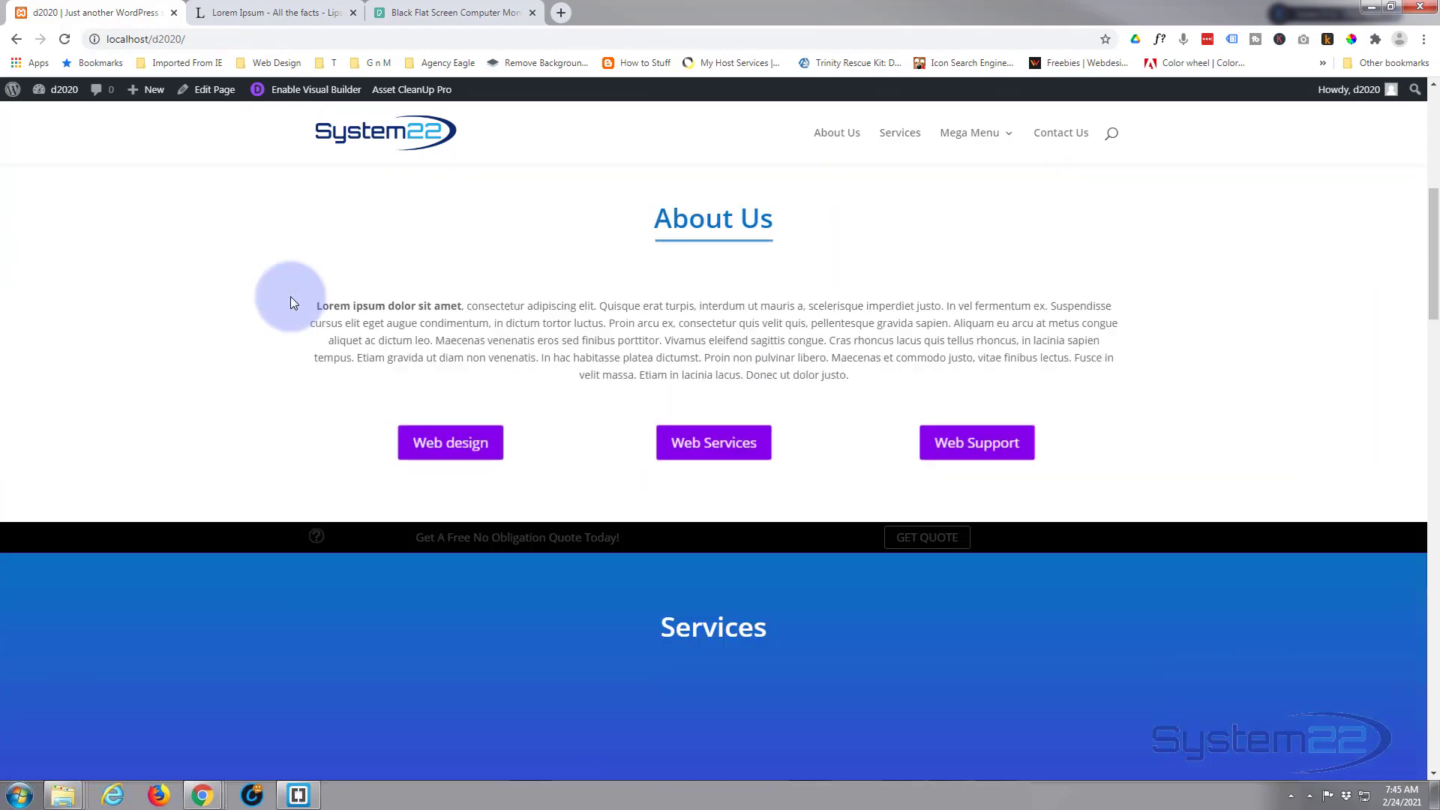
scroll(292, 301, down, 8)
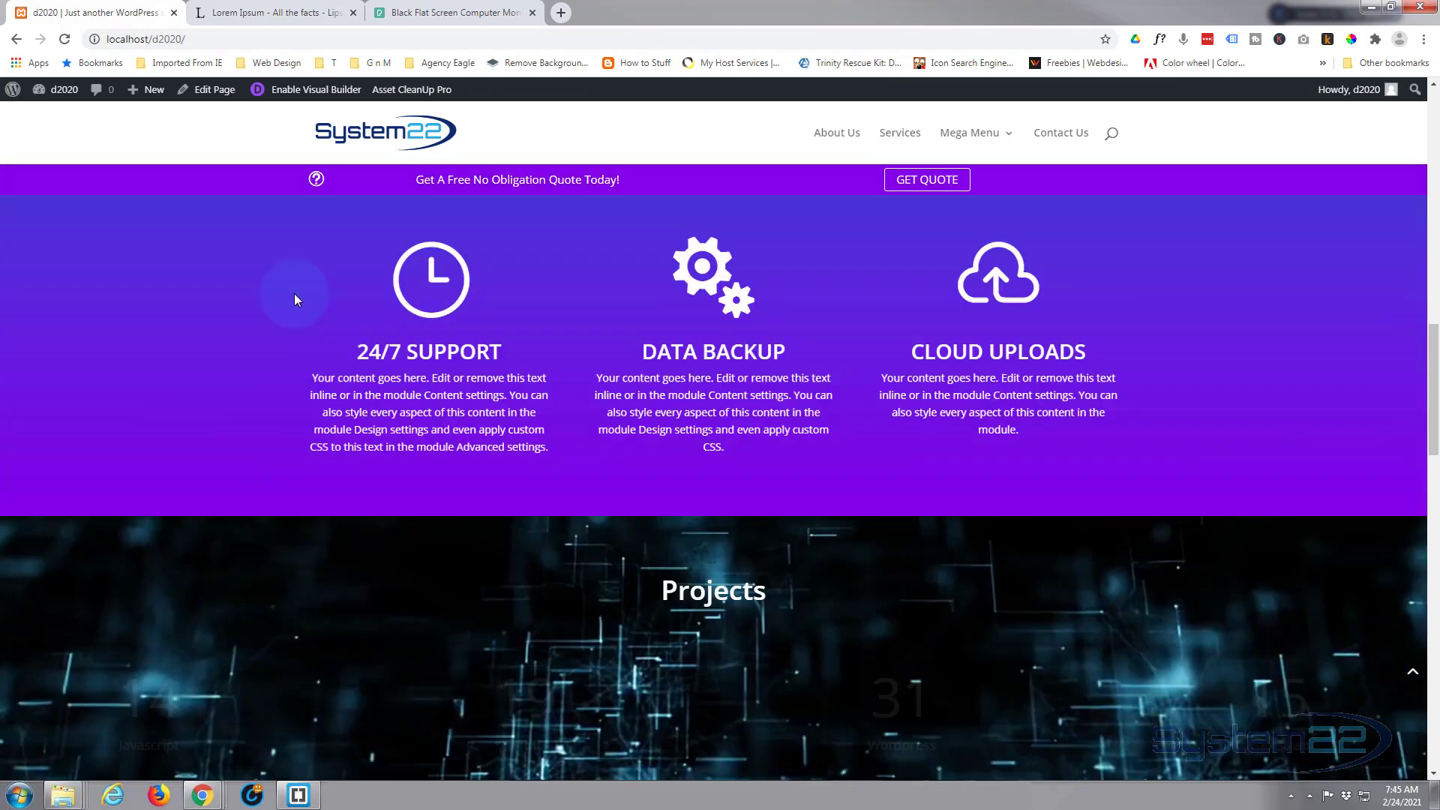
scroll(294, 297, down, 7)
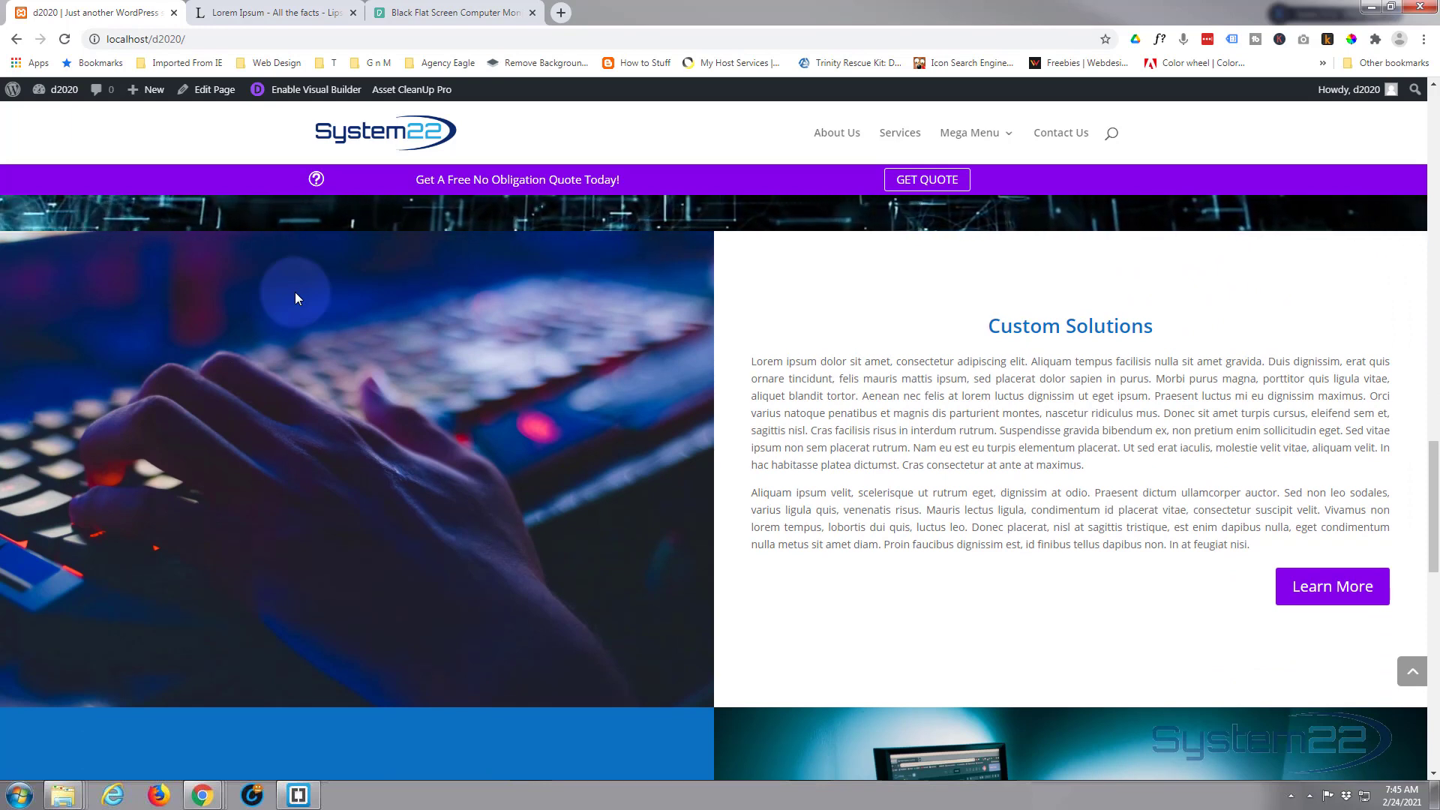
scroll(295, 298, down, 5)
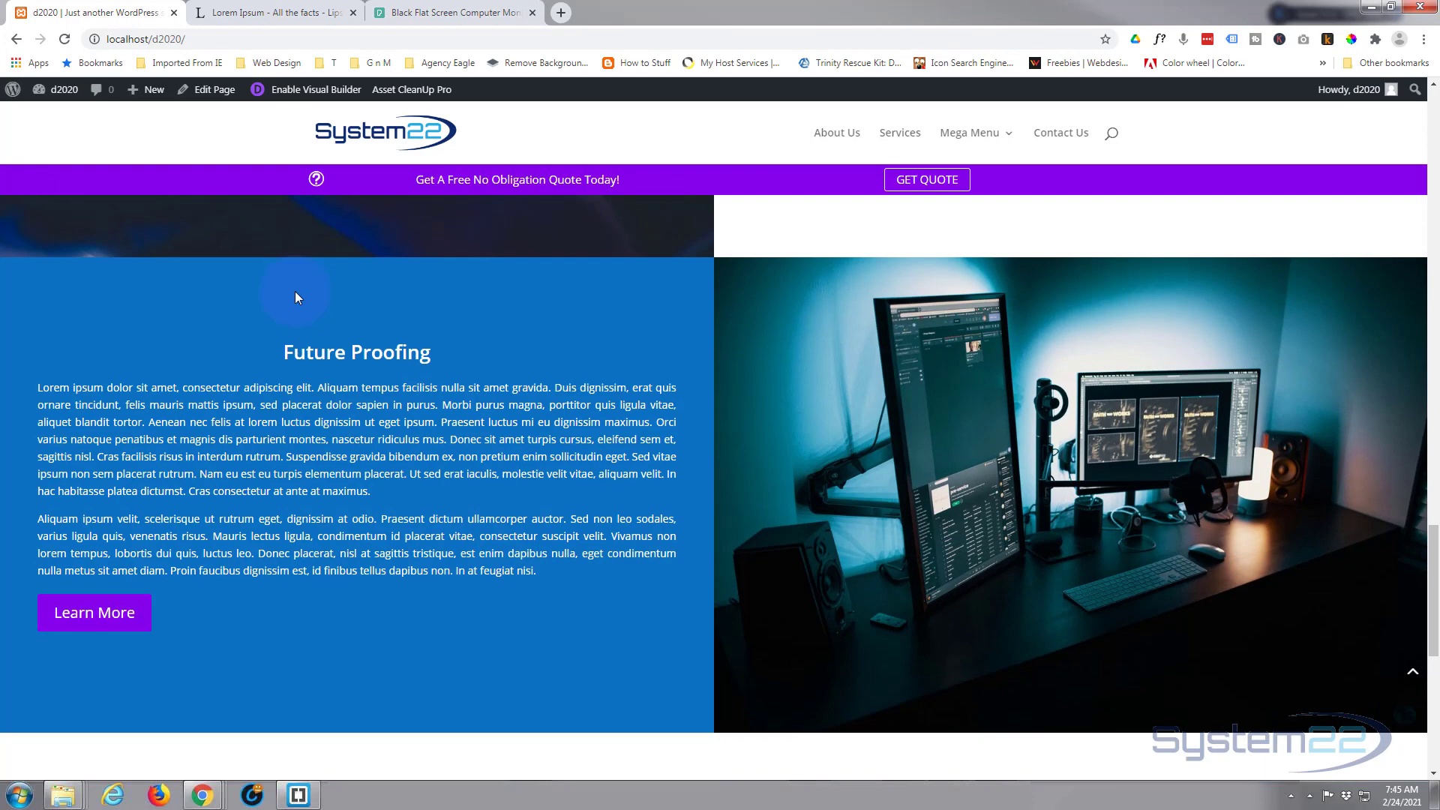
scroll(295, 297, up, 5)
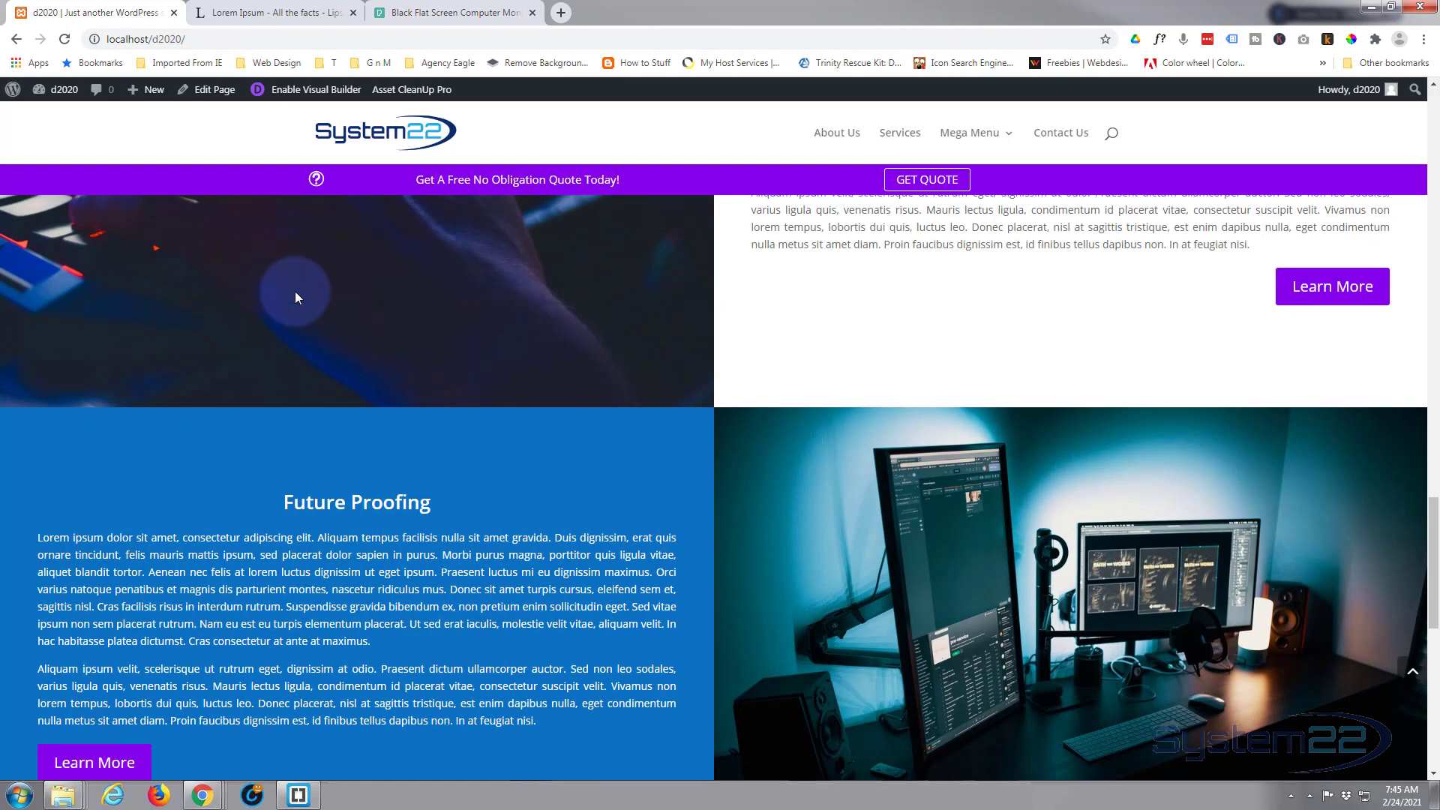
scroll(295, 298, up, 2)
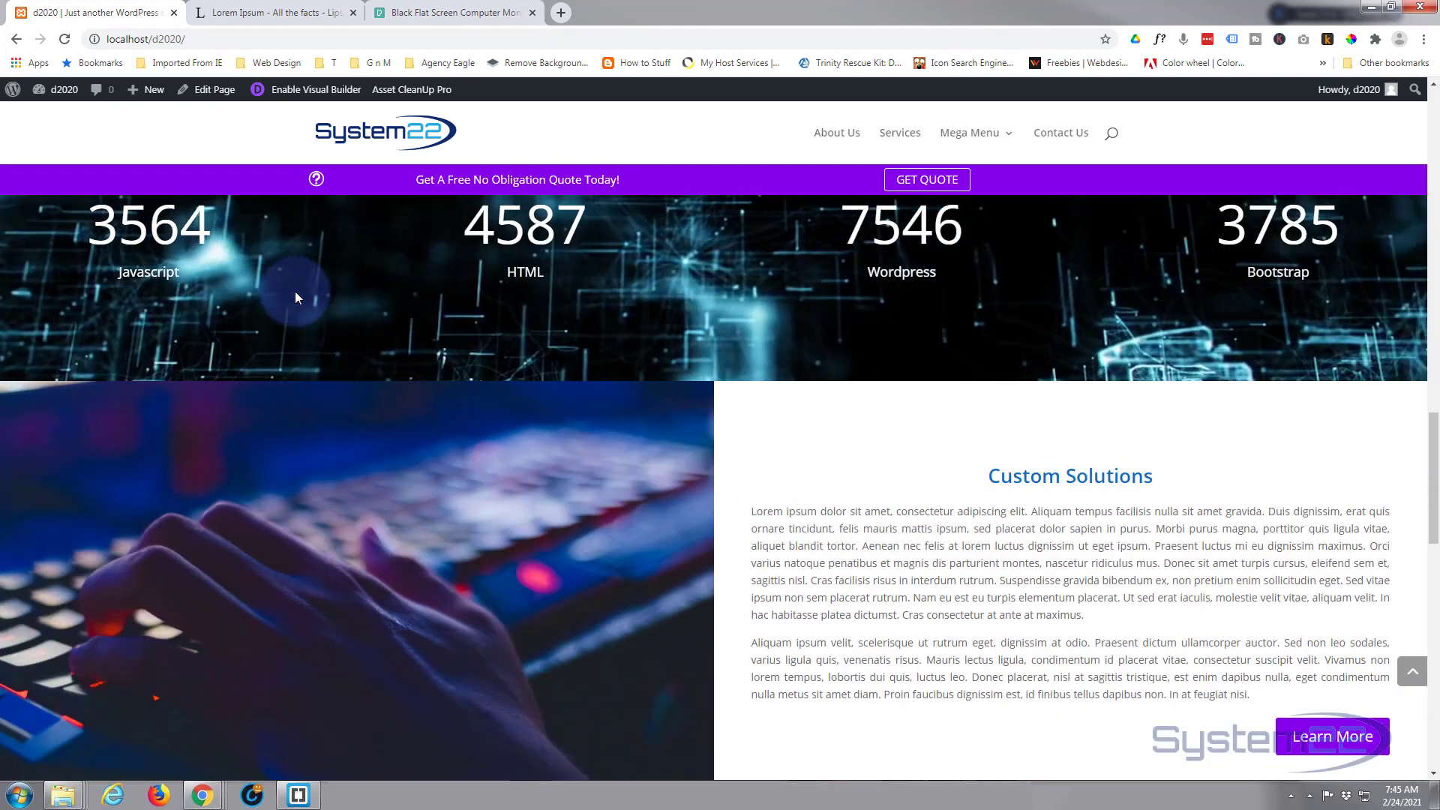
scroll(295, 298, down, 3)
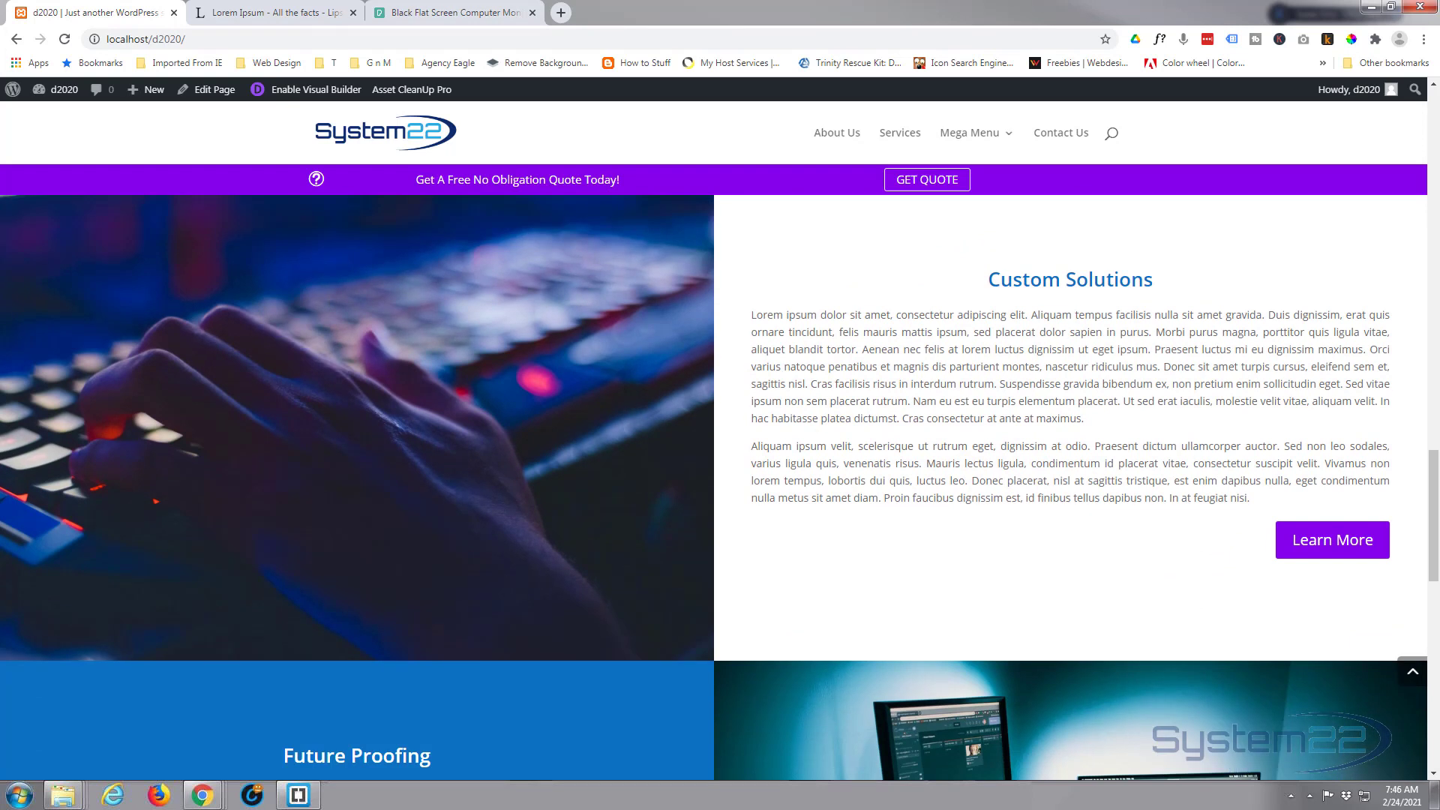